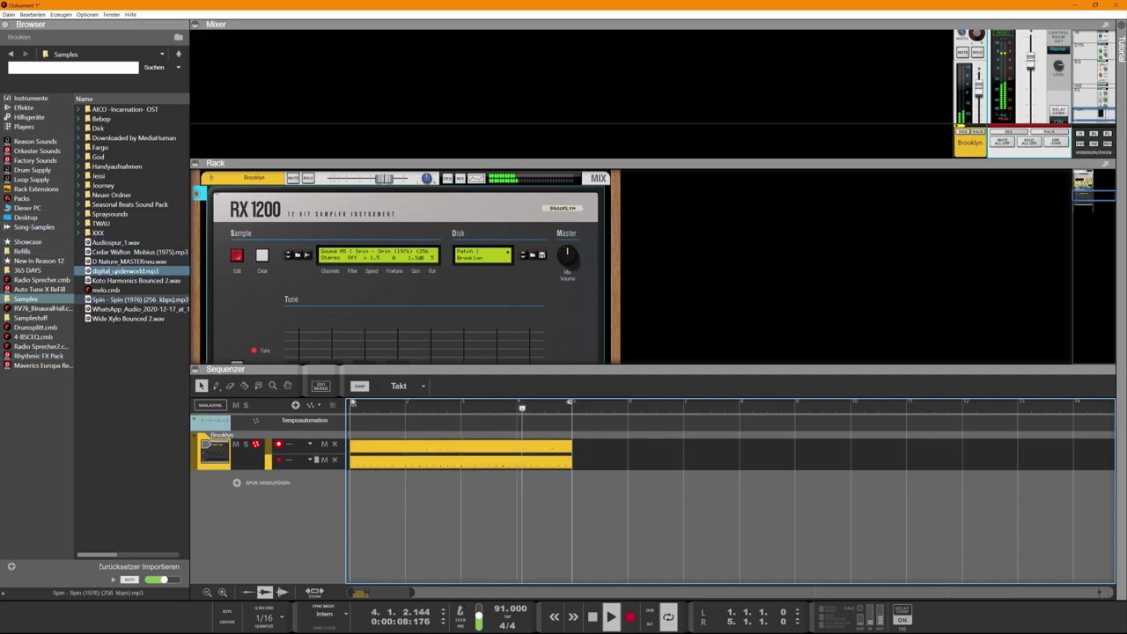
Stop playback and preview digital_underworld.mp3, D Nature_MASTERneu.wav and Cedar Walton Mobius (1975).mp3 from the Samples folder
key("space")
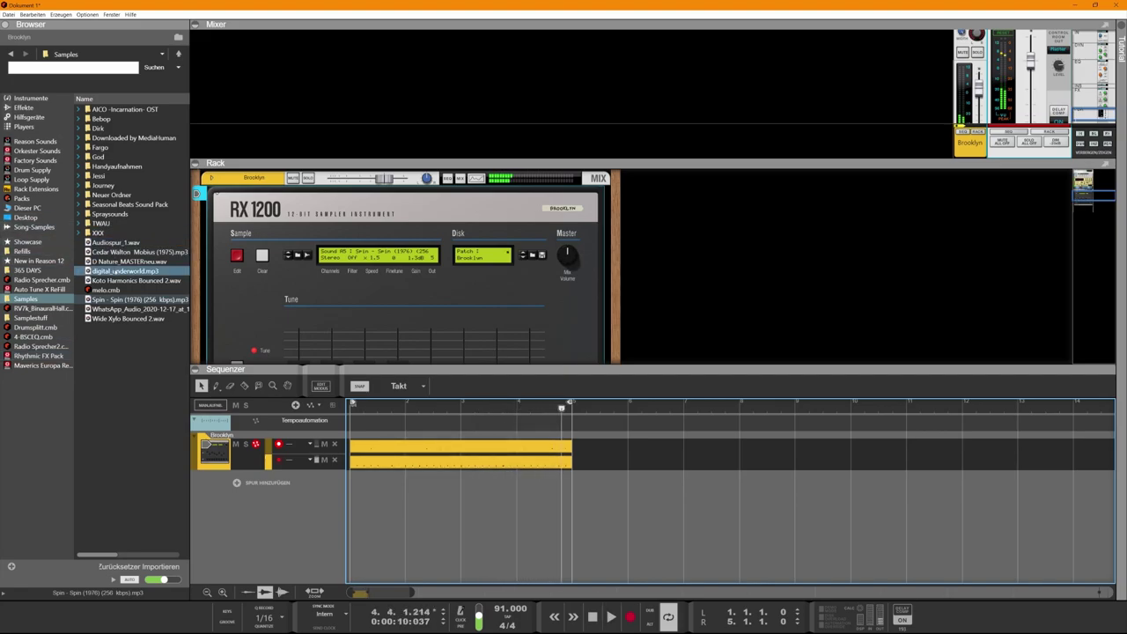
left_click(113, 271)
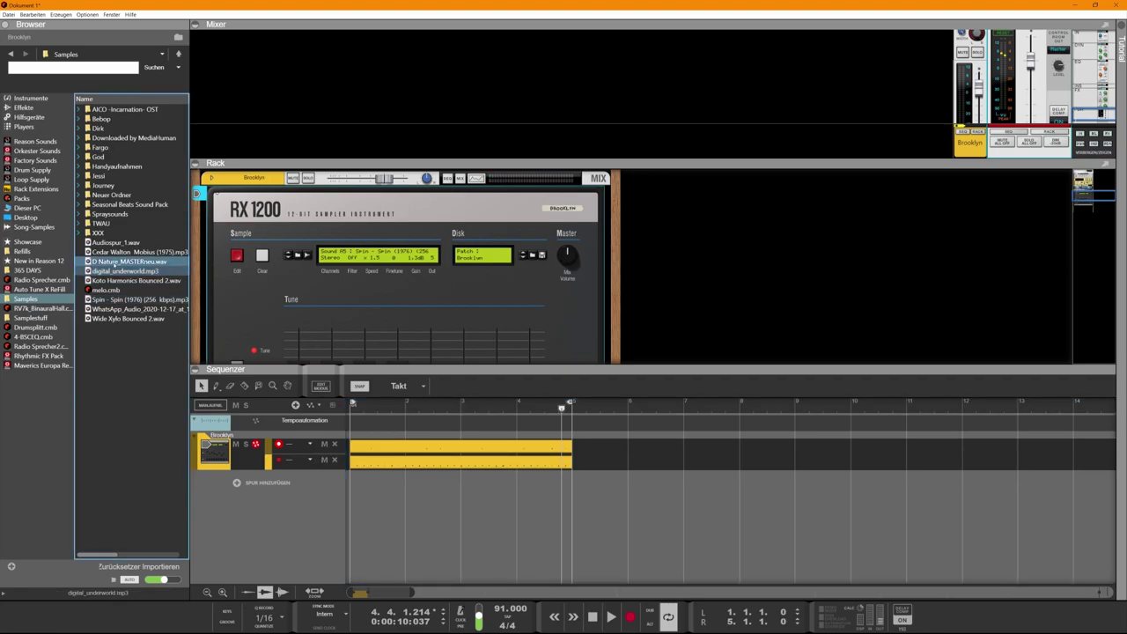
left_click(112, 262)
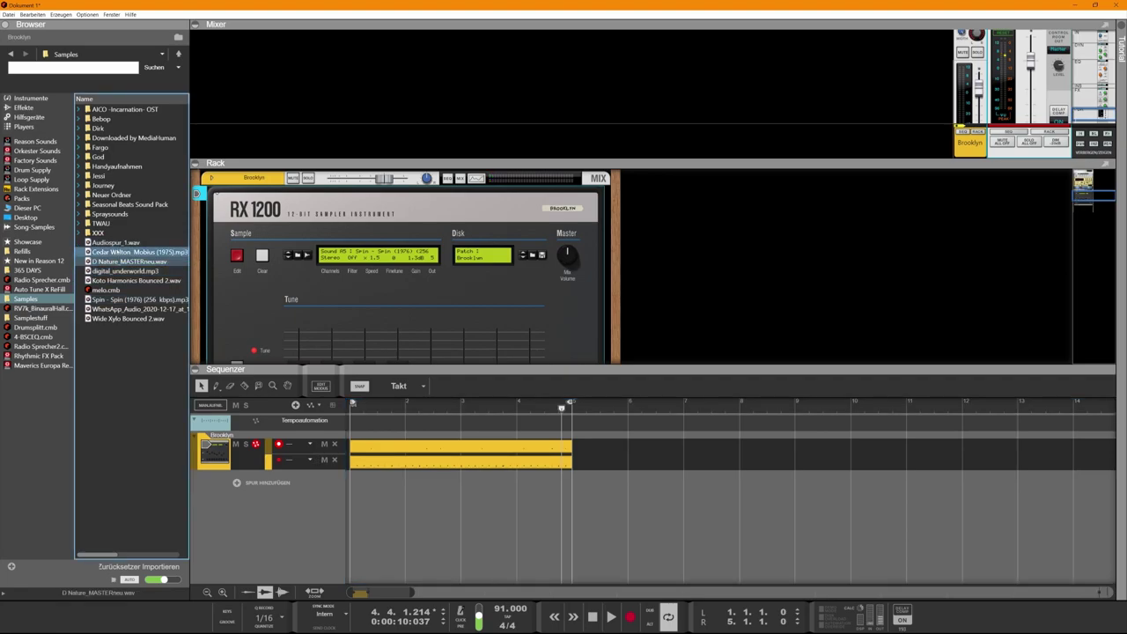
left_click(114, 252)
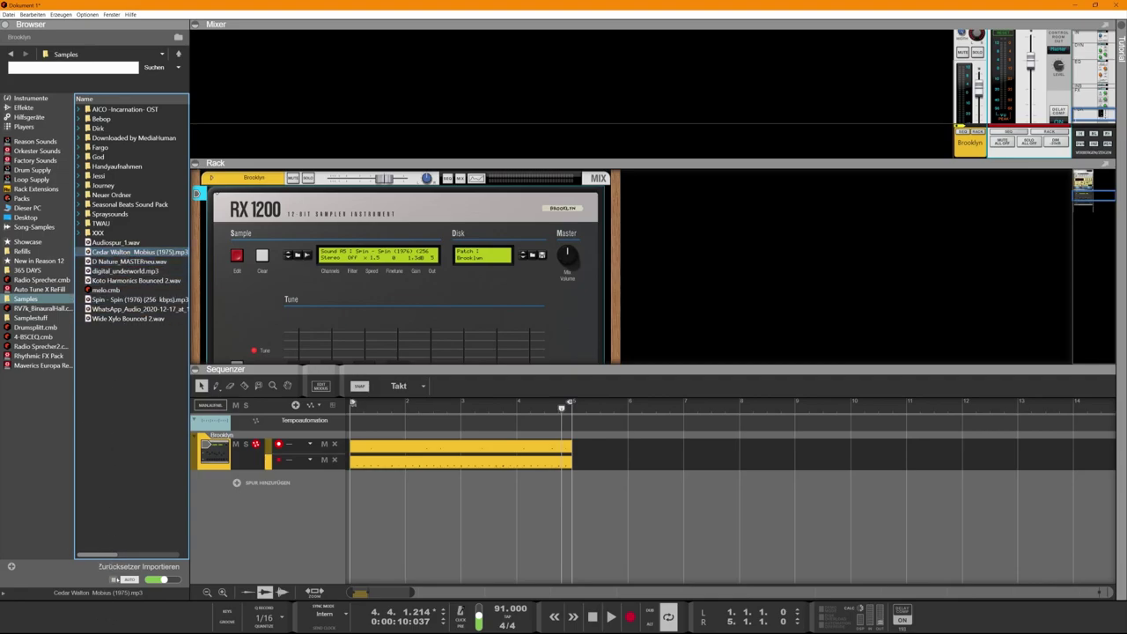
Import Cedar Walton Mobius (1975).mp3 as a new audio track at bar 1 and audition it at several positions
left_click_drag(132, 252, 333, 526)
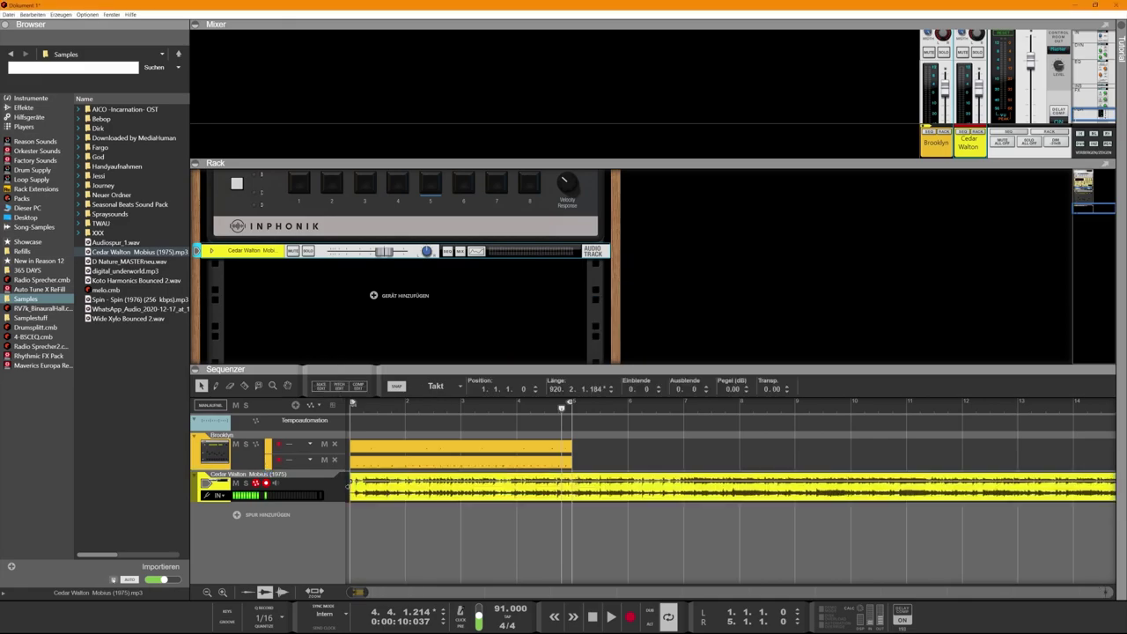
key("space")
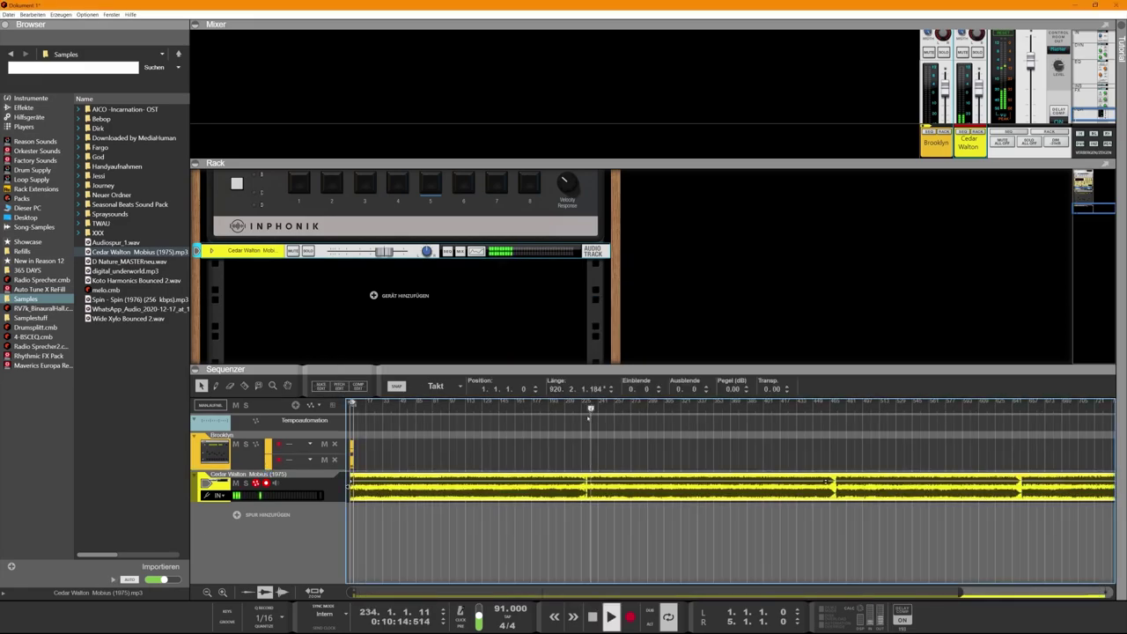
key("space")
left_click(838, 408)
key("space")
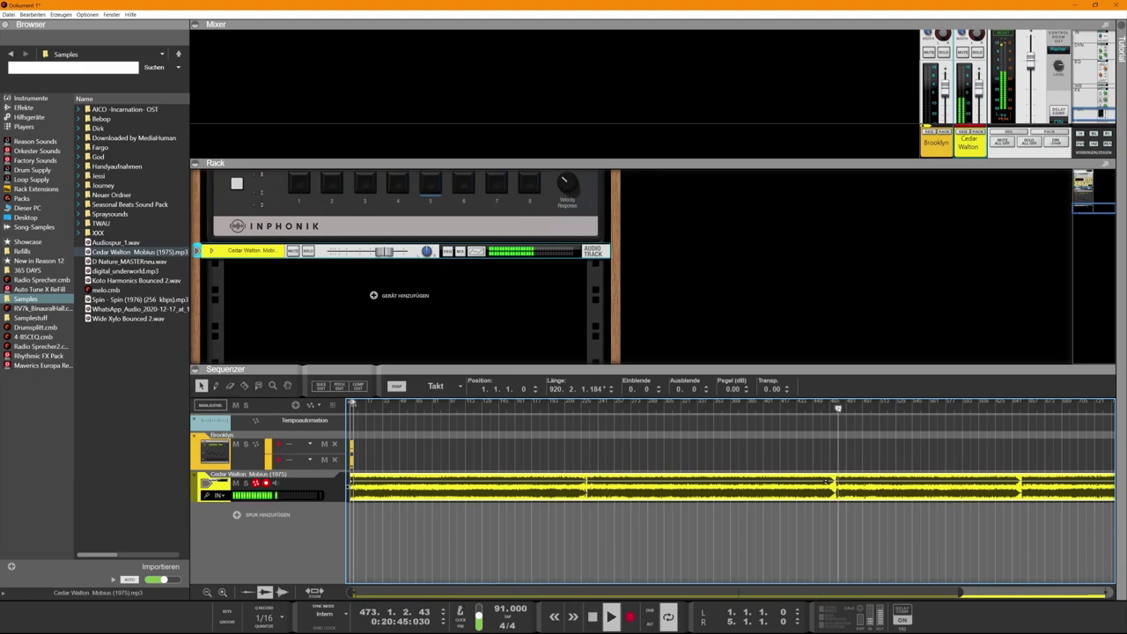
left_click(1027, 407)
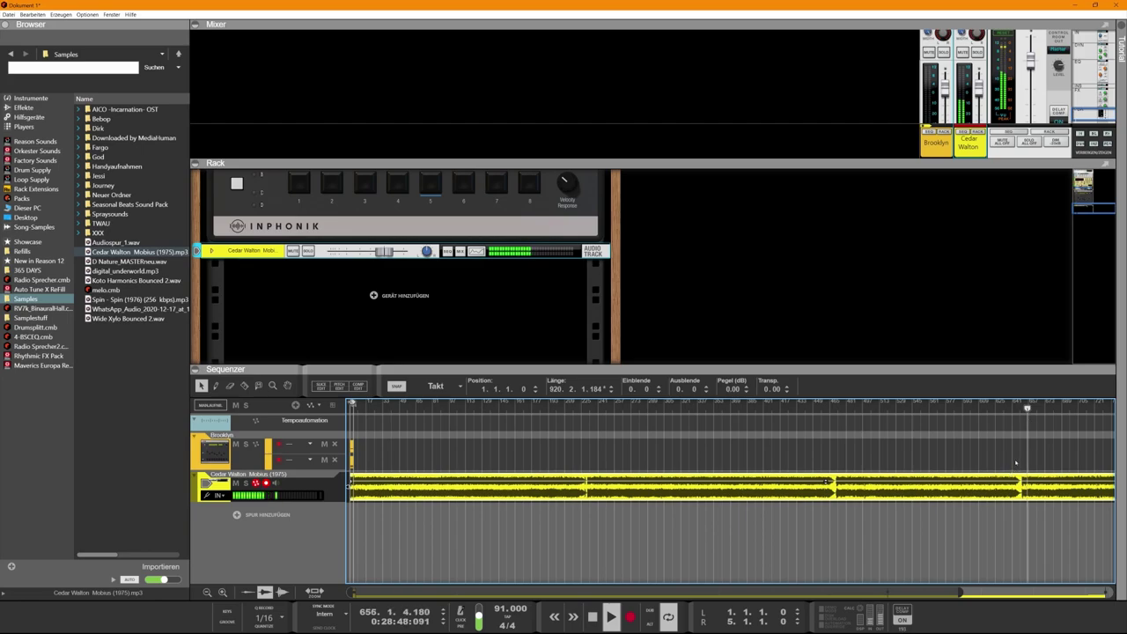
key("space")
key("space")
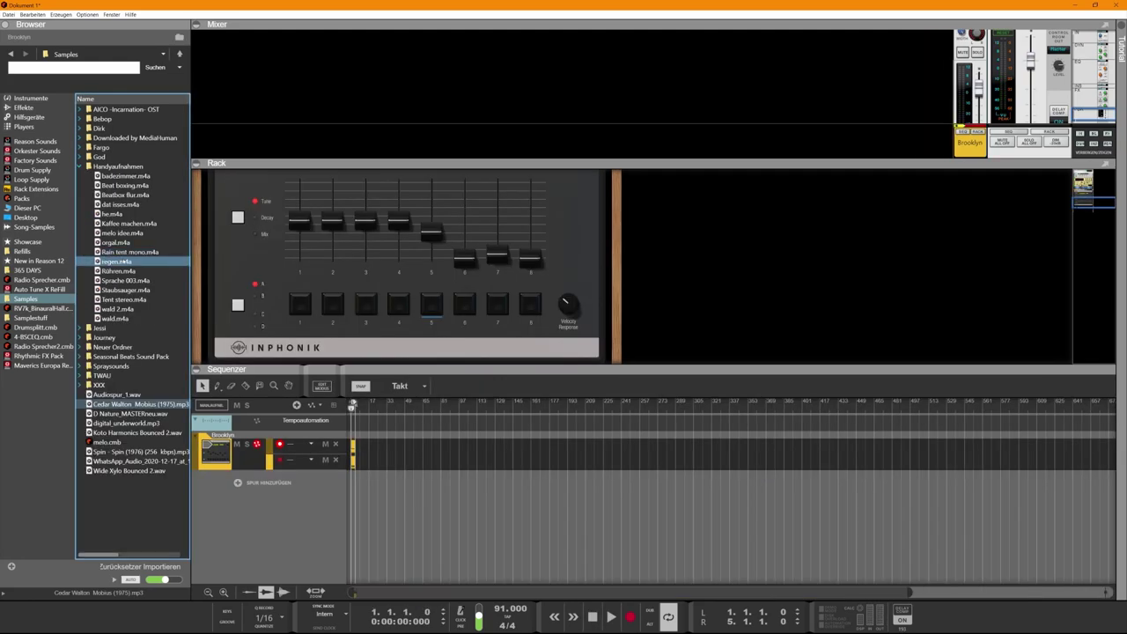
Preview regen.m4a from the Handyaufnahmen folder, load it onto pad 5 of the RX 1200, and set the pad's pitch to -3
left_click(116, 261)
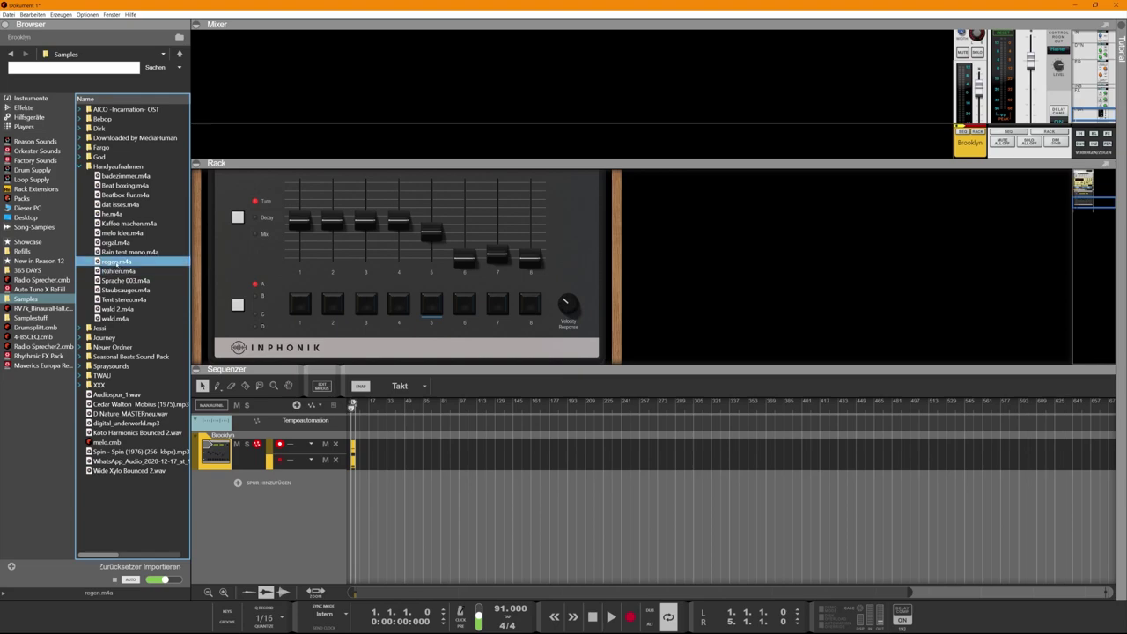
left_click_drag(117, 261, 430, 304)
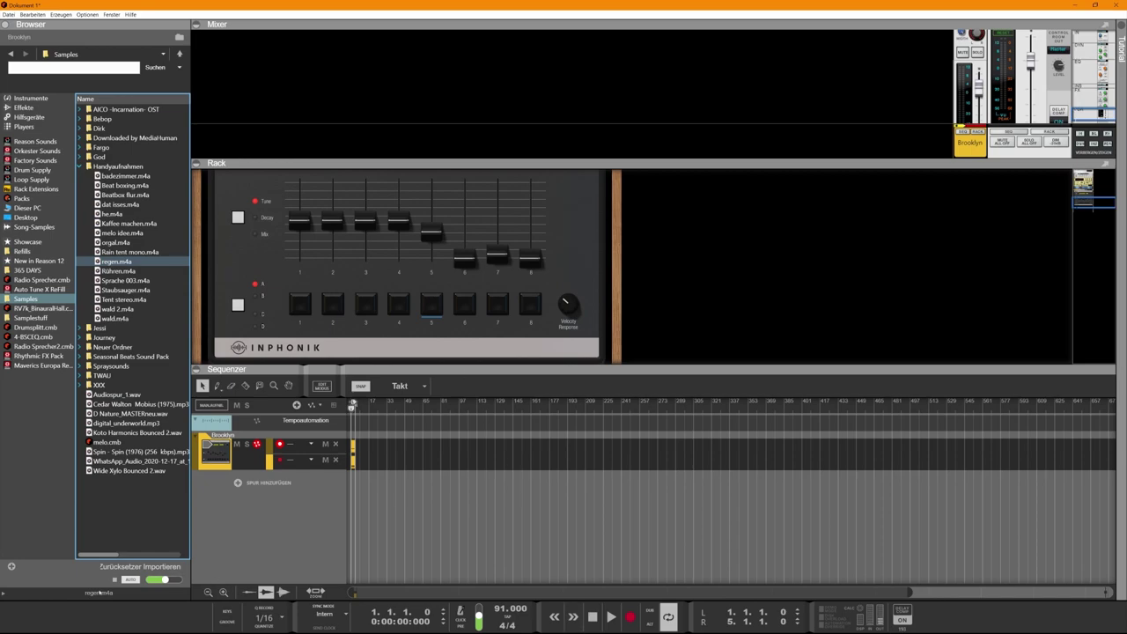
scroll(437, 339, "up", 3)
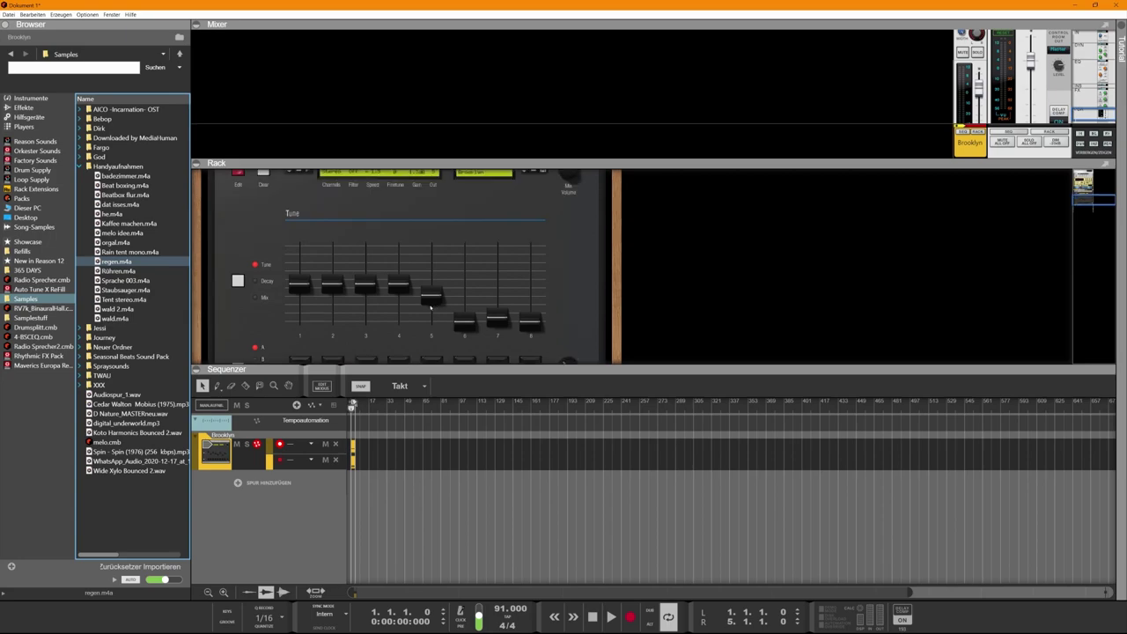
left_click(429, 326)
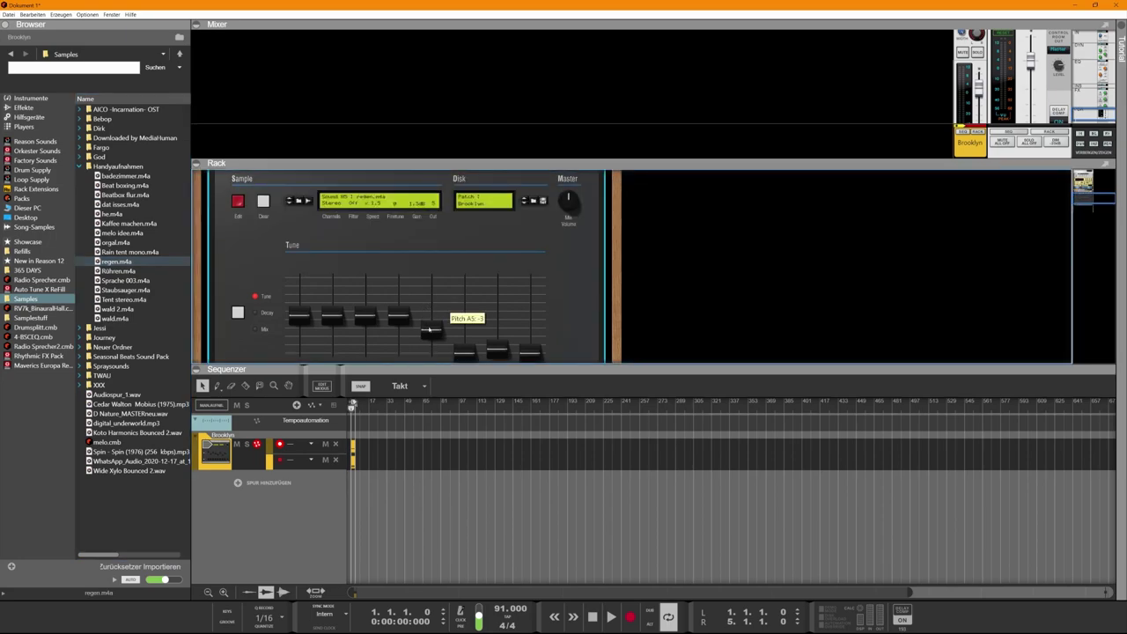
scroll(430, 329, "down", 2)
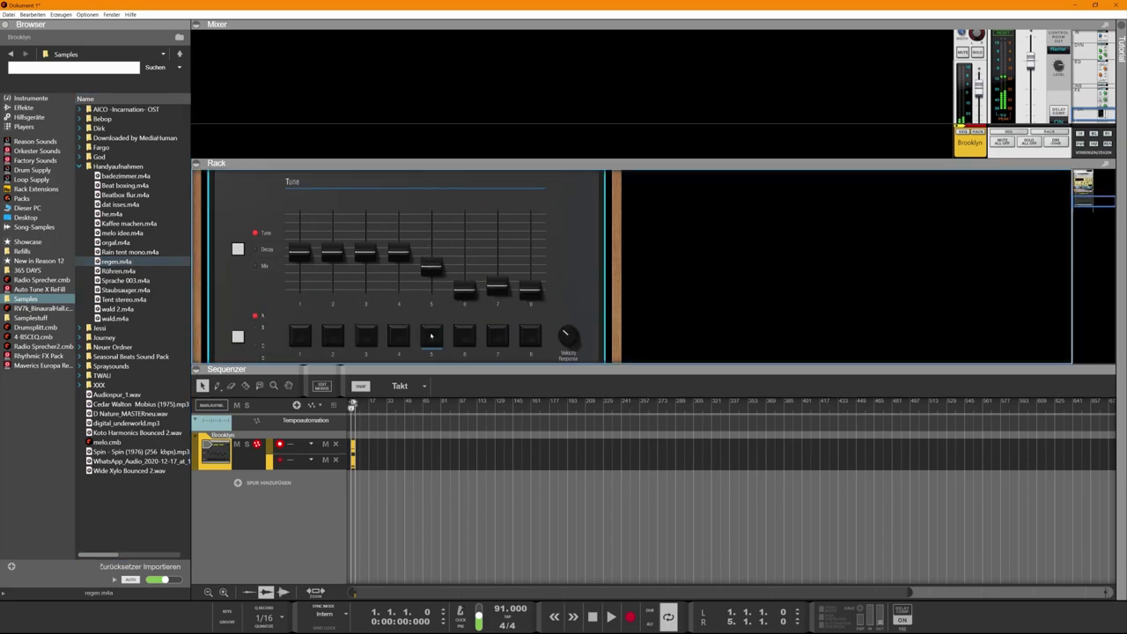
Try the regen.m4a sample on pad 5 at speeds x 1/2 and 45RPM
scroll(431, 335, "up", 3)
left_click(377, 235)
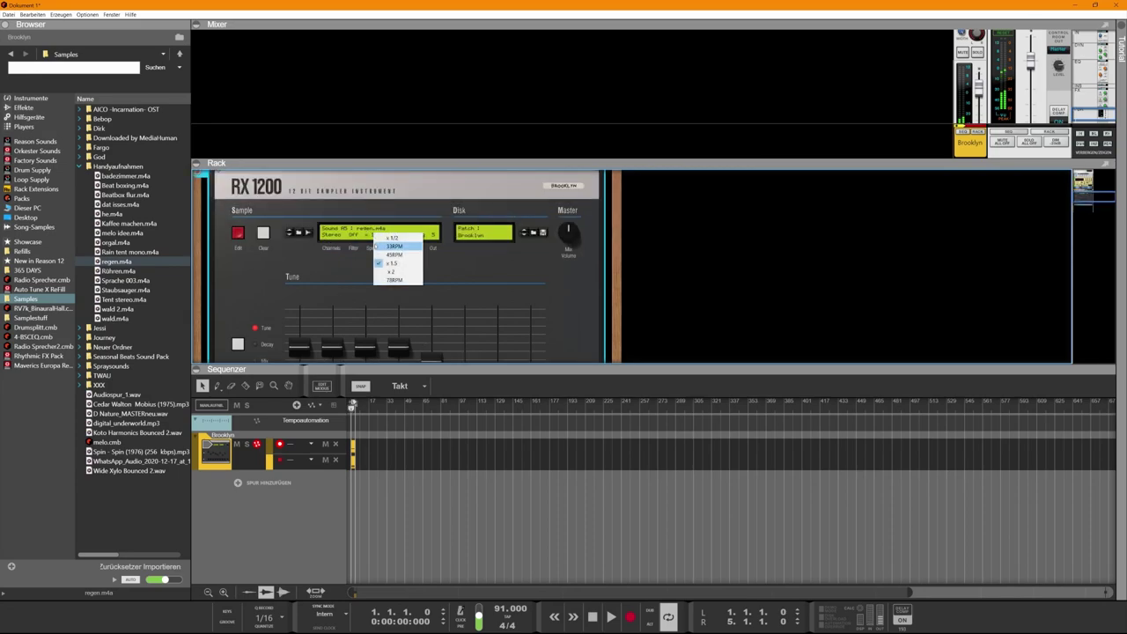
left_click(389, 238)
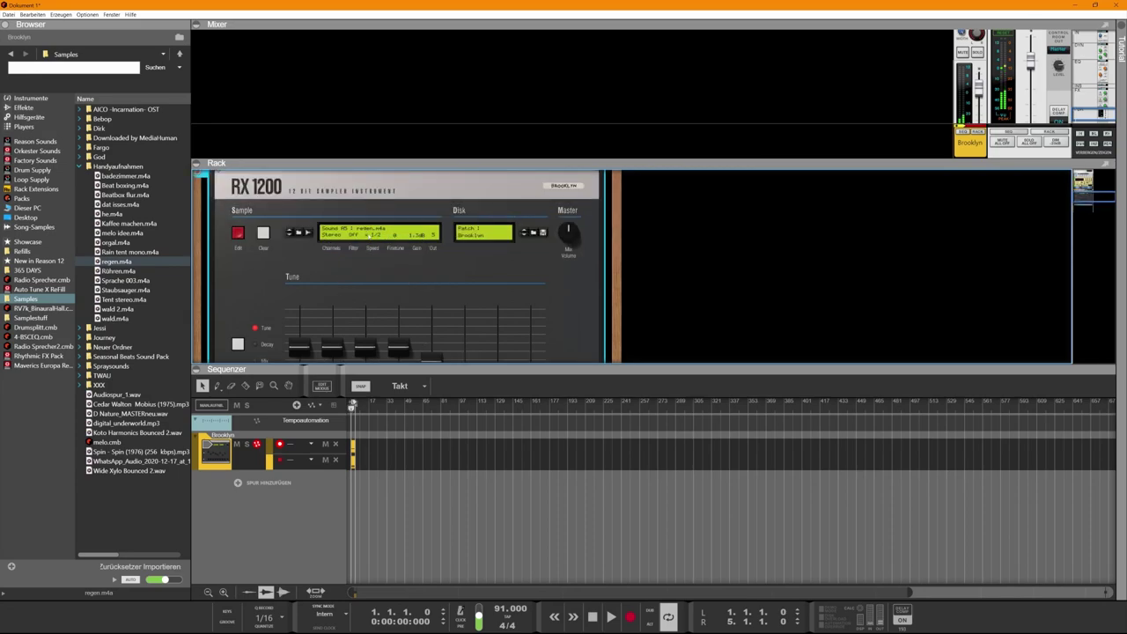
left_click(387, 236)
left_click(386, 255)
scroll(385, 264, "down", 3)
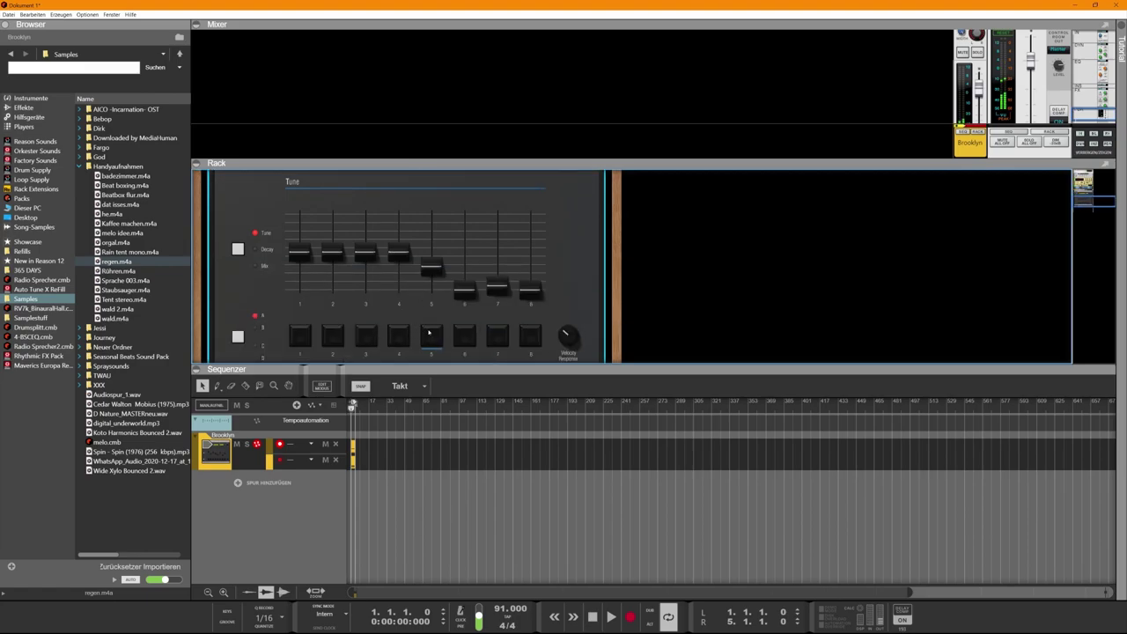
scroll(429, 275, "down", 2)
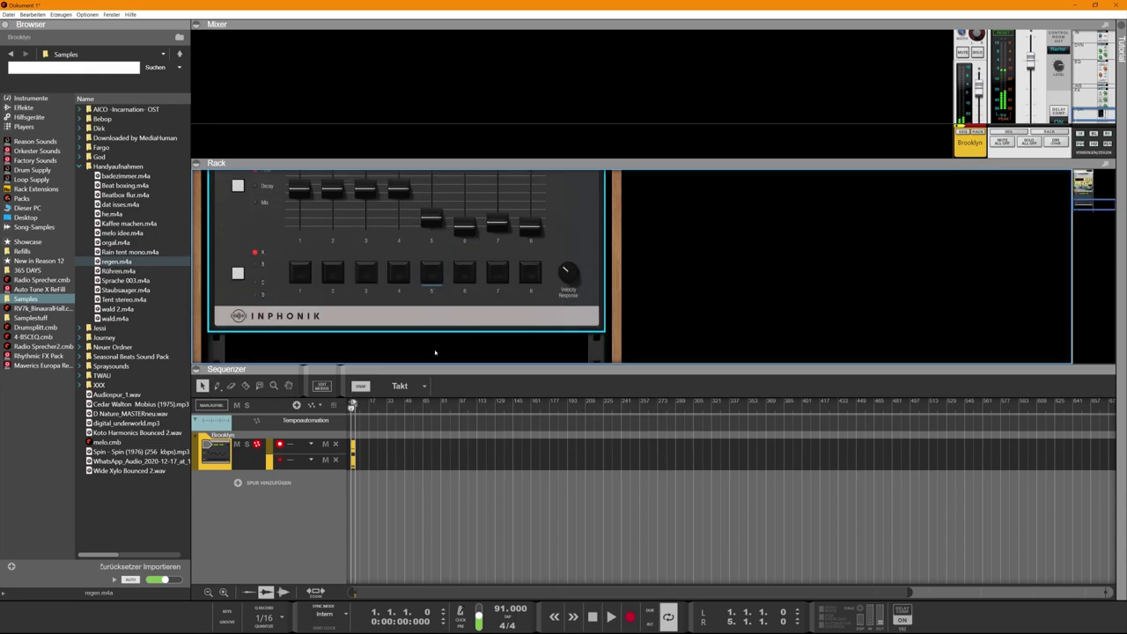
scroll(429, 274, "up", 5)
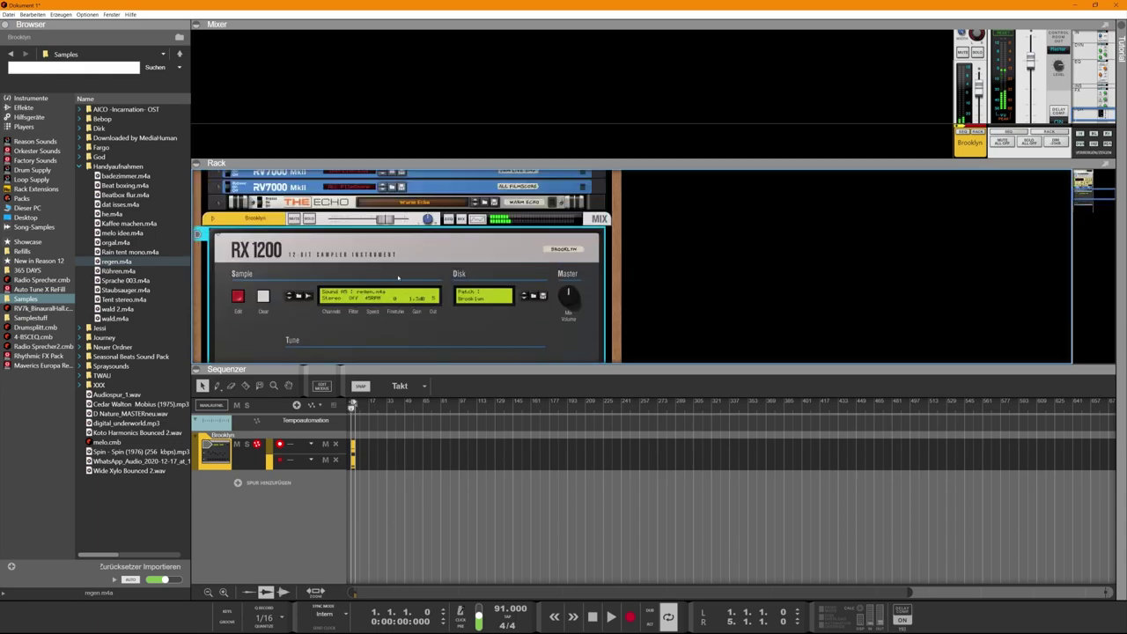
Set the regen.m4a sample's speed to x 1/2 and raise pad 5's pitch to slightly below that of pads 1 to 4
left_click(370, 267)
left_click(379, 271)
scroll(430, 275, "down", 6)
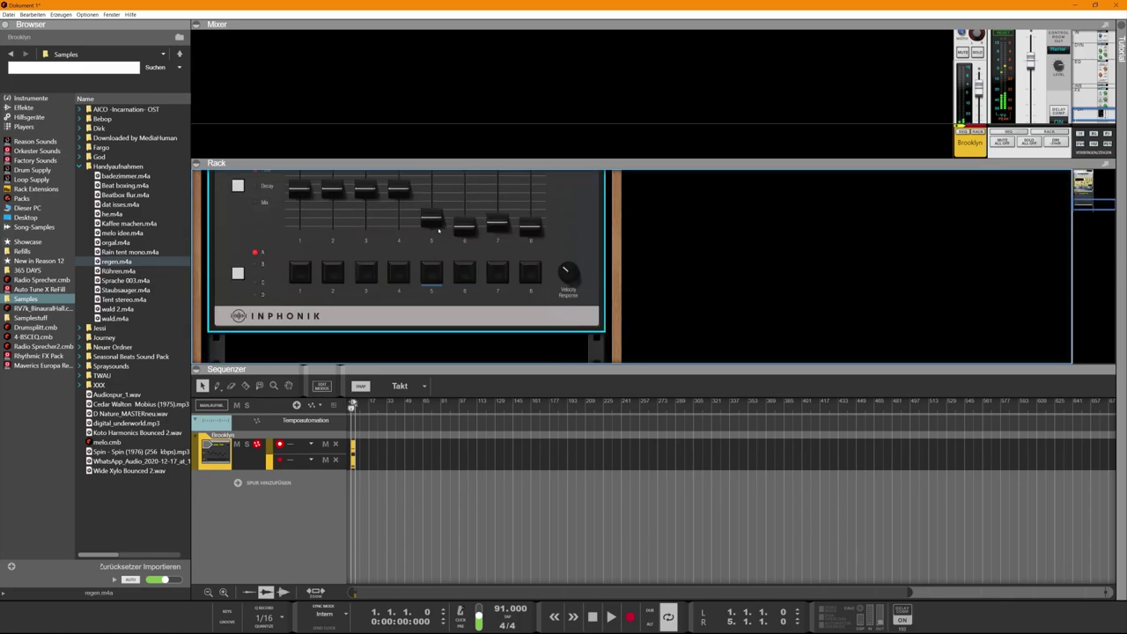
left_click_drag(431, 218, 430, 204)
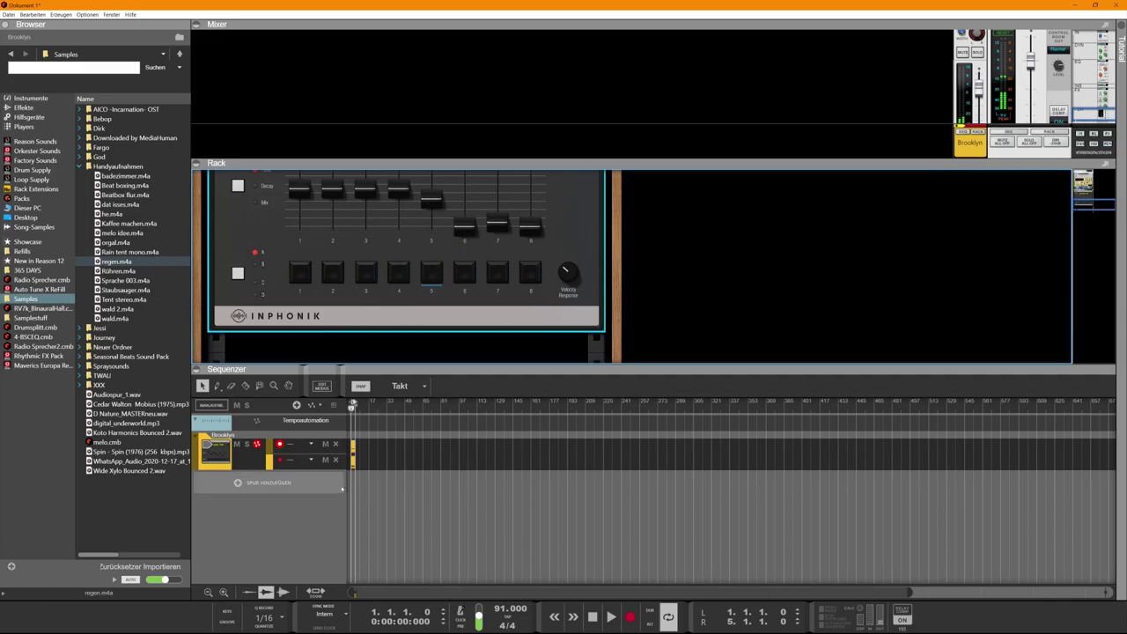
Add a four-bar clip from bar 1 on a new note lane of the Brooklyn track and enter a 1/16 E 3 note at its start
left_click_drag(909, 592, 360, 553)
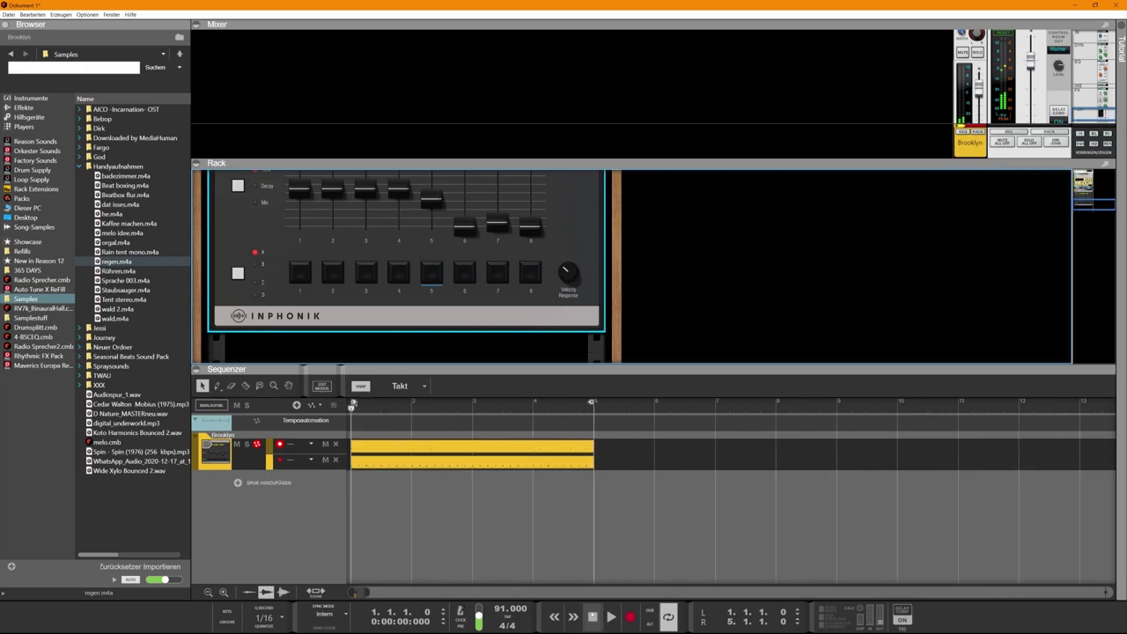
left_click(650, 611)
double_click(352, 449)
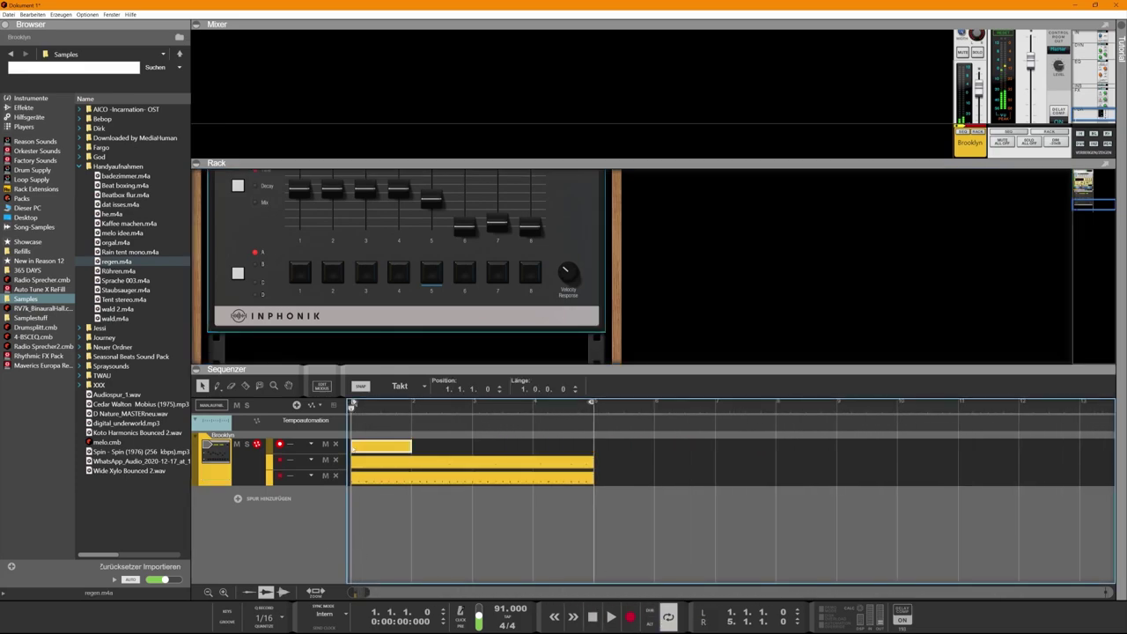
left_click_drag(413, 446, 594, 446)
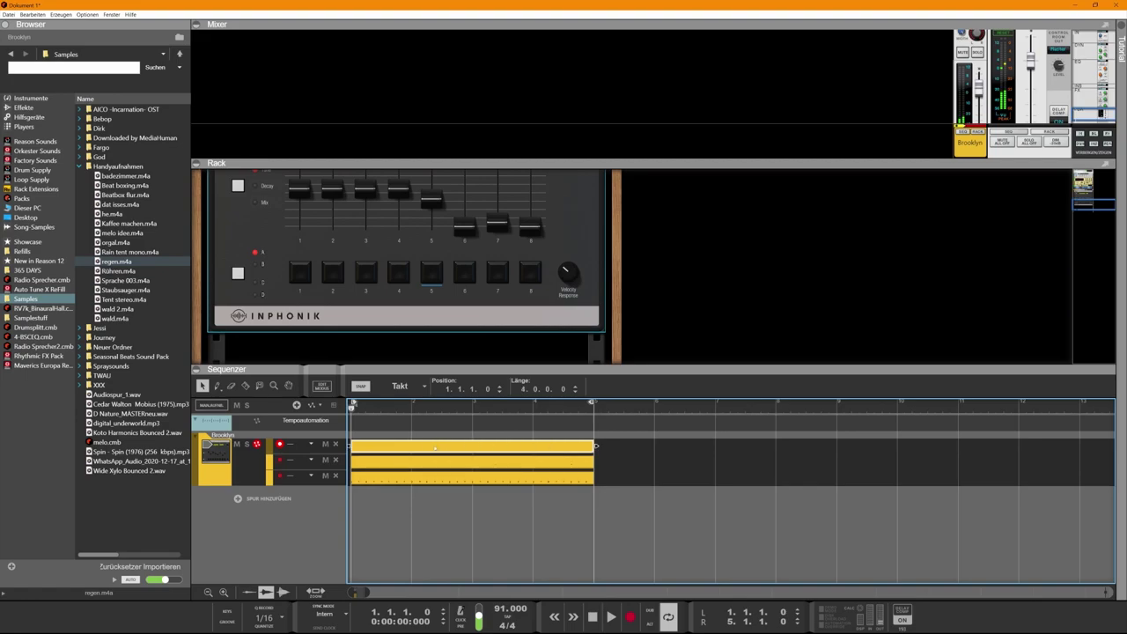
double_click(420, 447)
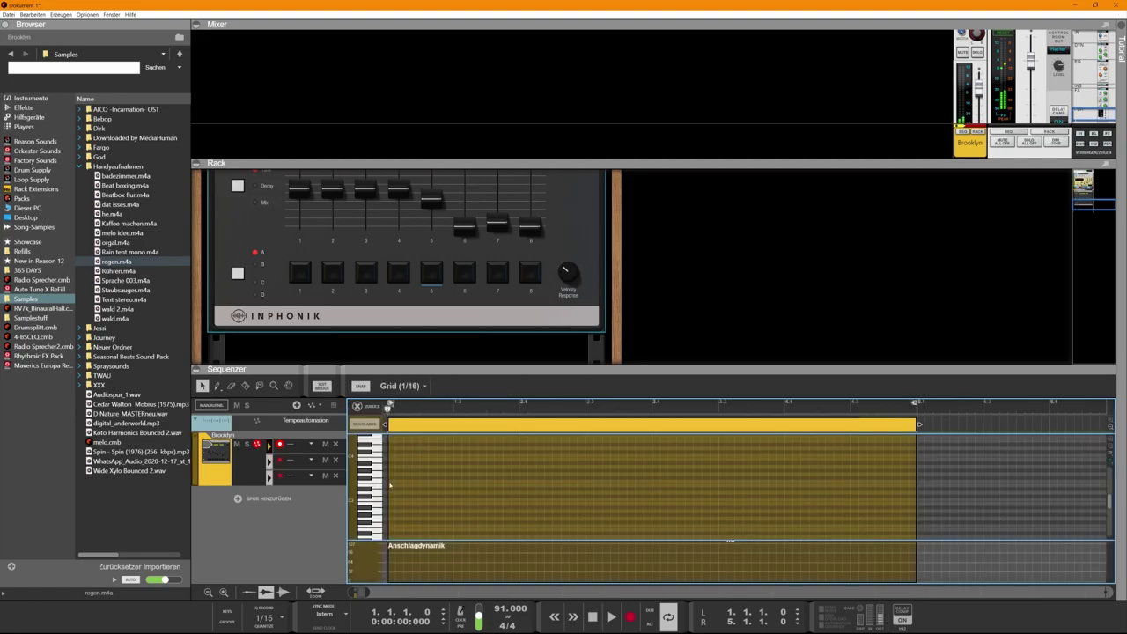
left_click(390, 485)
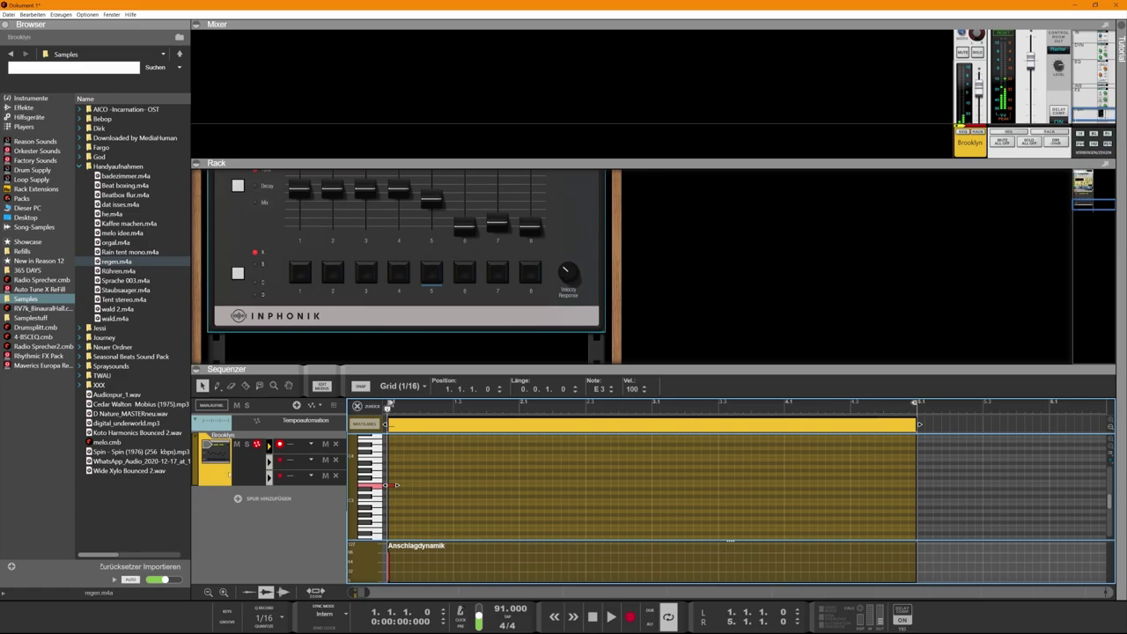
scroll(445, 264, "up", 5)
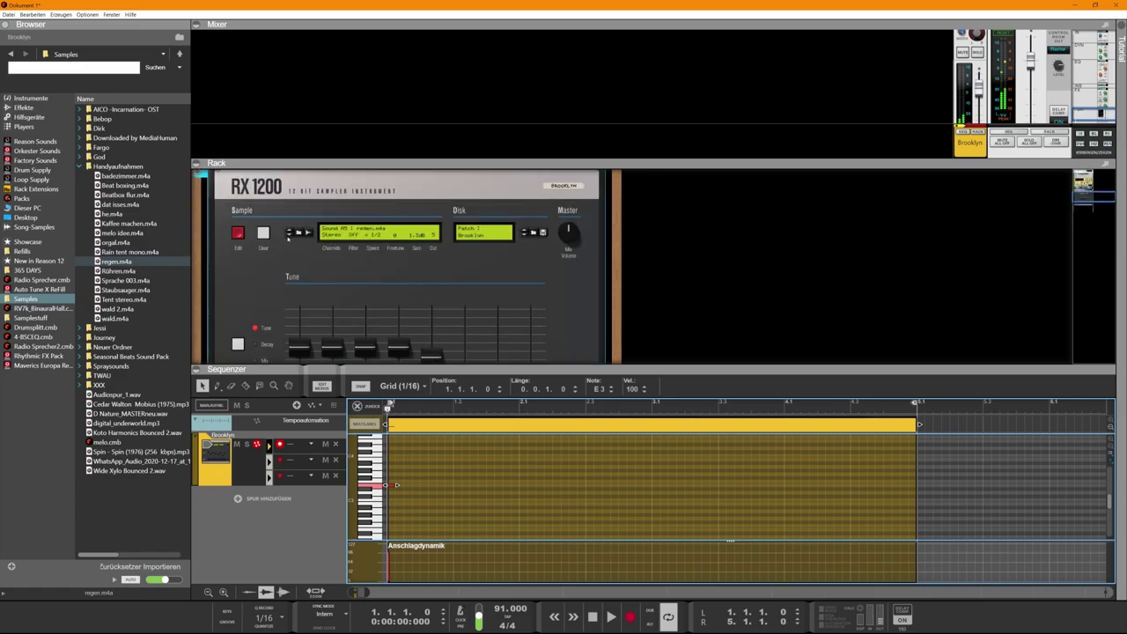
scroll(300, 238, "down", 3)
scroll(311, 262, "up", 3)
left_click(239, 235)
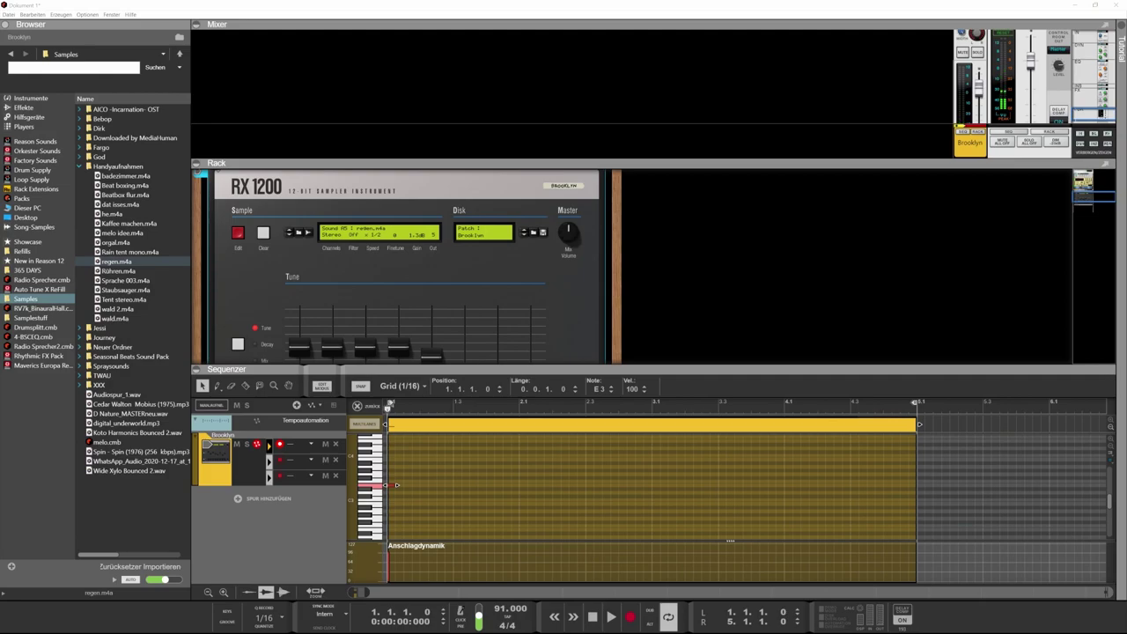
left_click(257, 256)
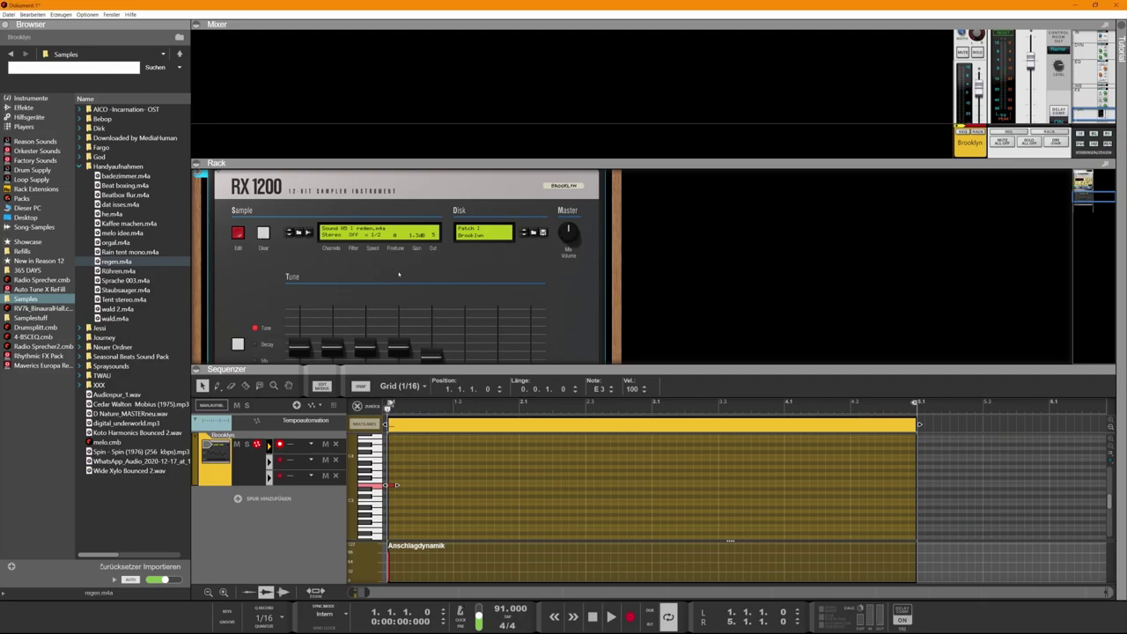
Open regen.m4a for sample editing, fade in its beginning, and save the edited sample
scroll(433, 336, "down", 2)
left_click(238, 203)
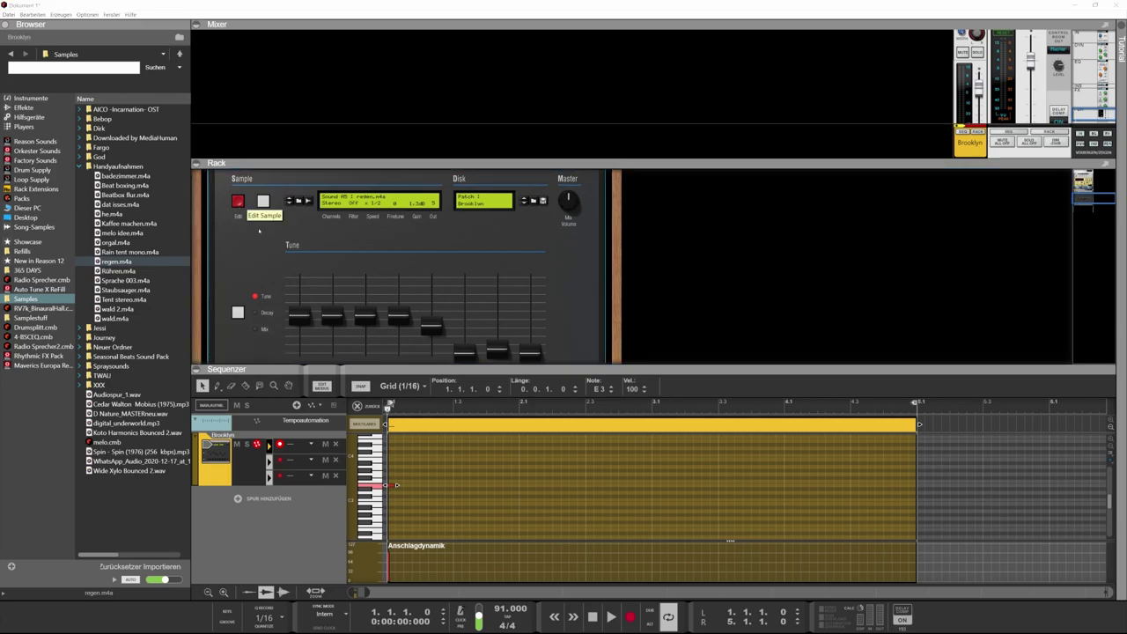
left_click_drag(618, 254, 588, 272)
left_click_drag(513, 342, 508, 347)
left_click(713, 293)
left_click_drag(814, 348, 820, 347)
left_click(737, 370)
left_click(679, 514)
left_click(721, 534)
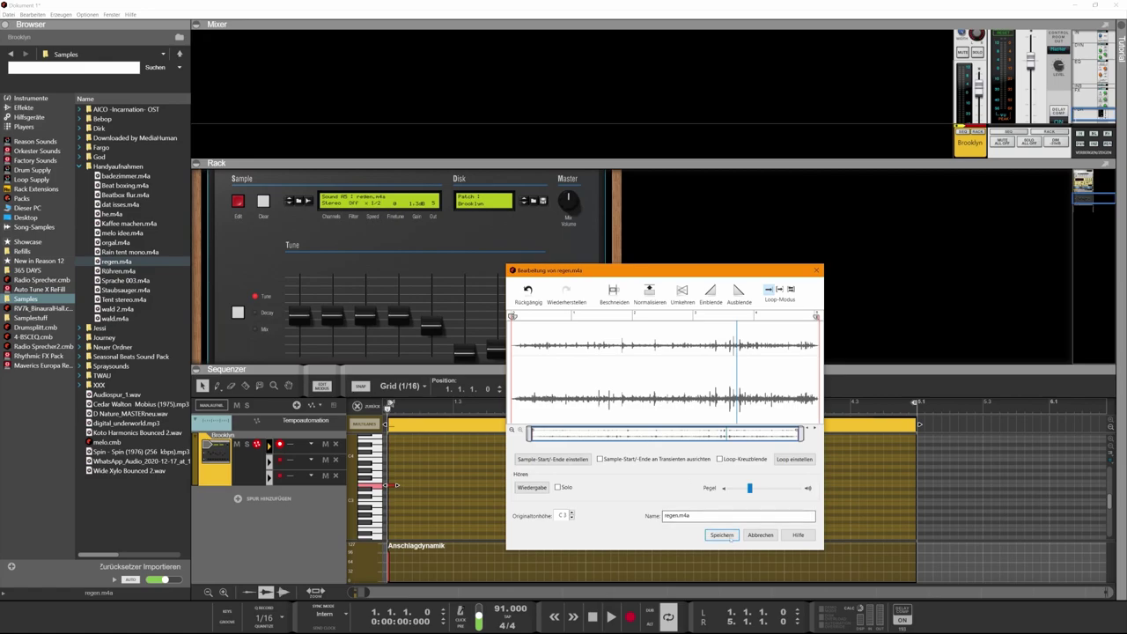
Raise the tuning of pad 5 on the RX 1200 to a pitch of 2
scroll(431, 326, "down", 2)
left_click(298, 315)
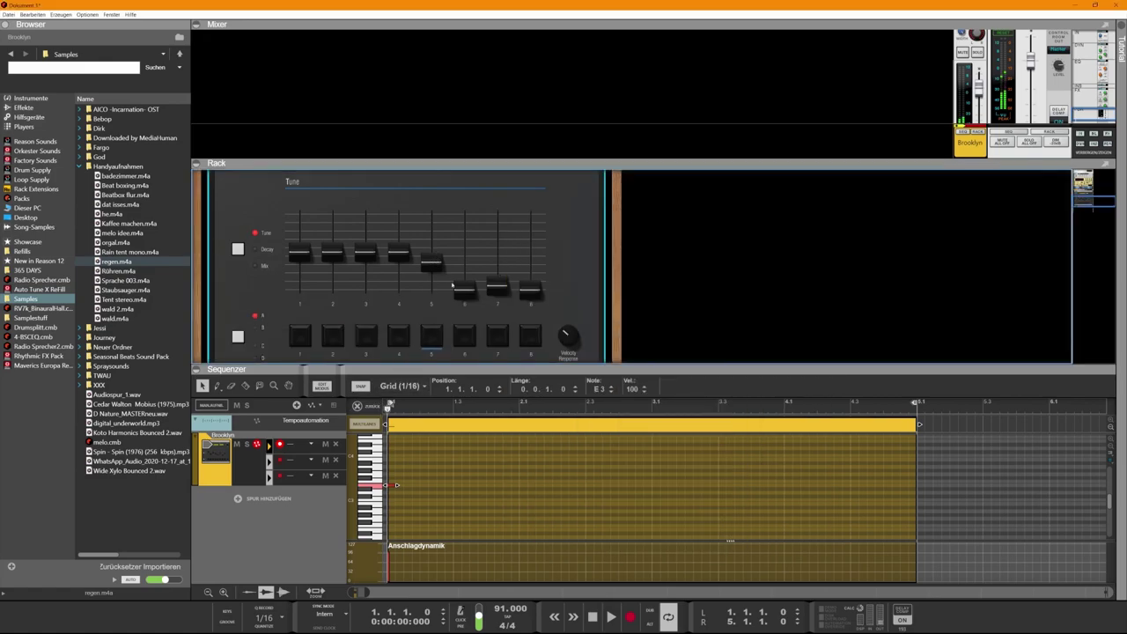
left_click_drag(436, 264, 435, 238)
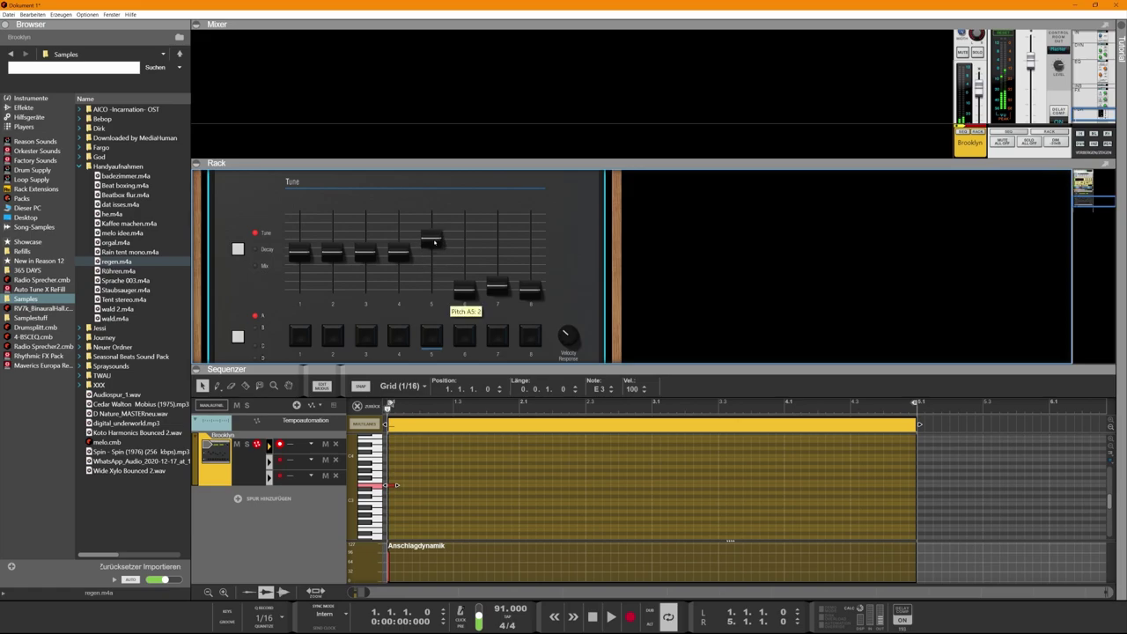
Try the LP2, LP1 and Dyn filters on the regen.m4a sample
scroll(428, 337, "up", 2)
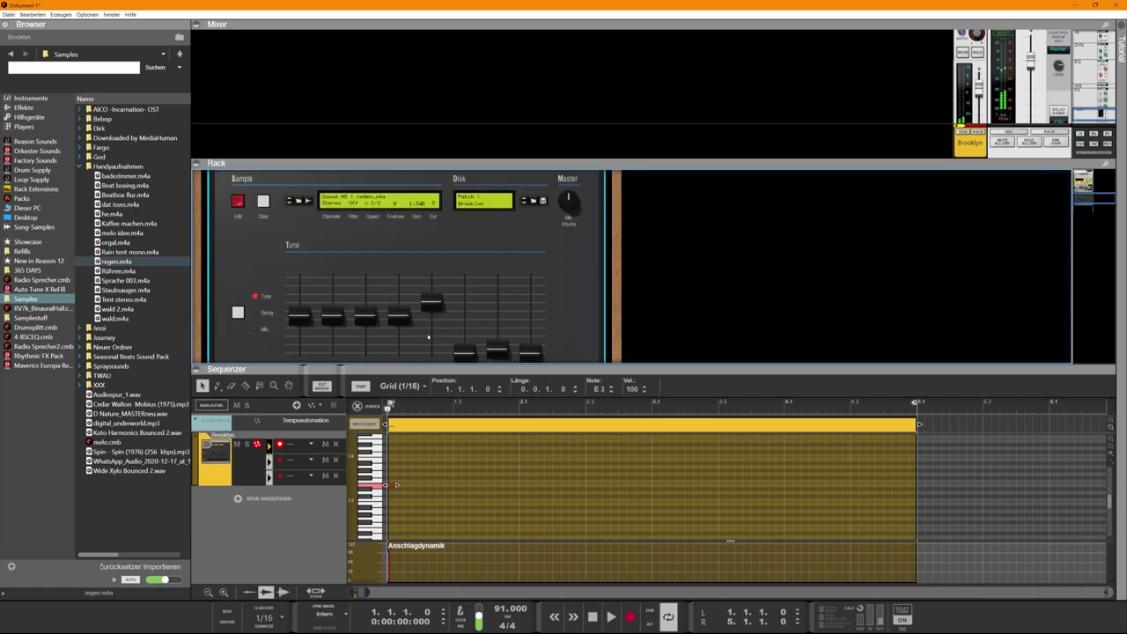
left_click(354, 203)
left_click(378, 228)
left_click(355, 202)
left_click(366, 216)
left_click(355, 202)
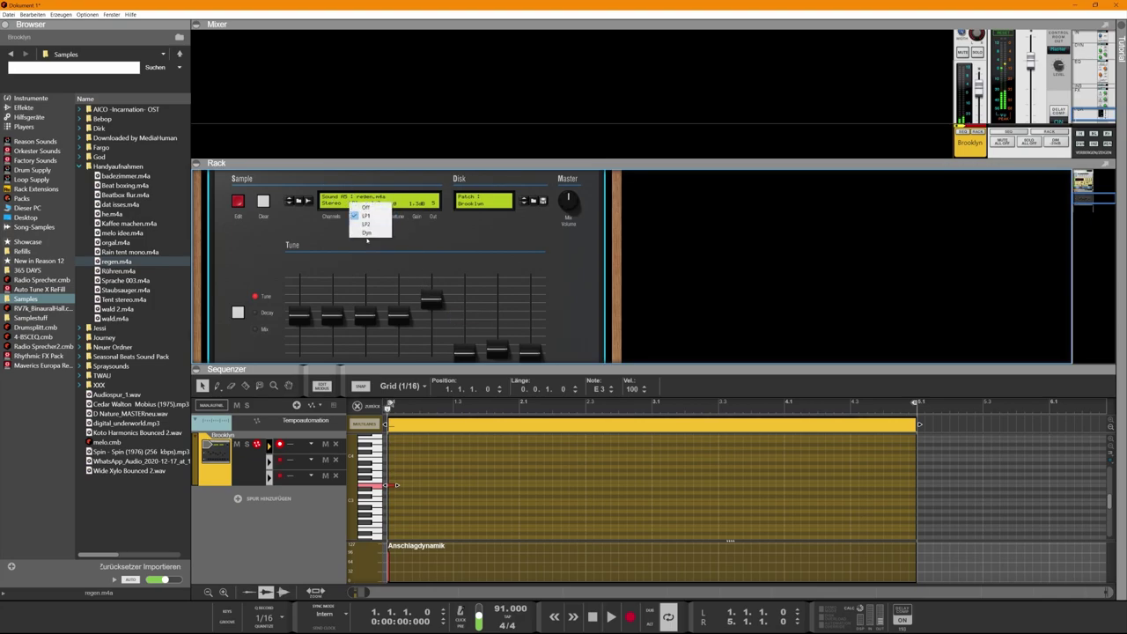
left_click(368, 233)
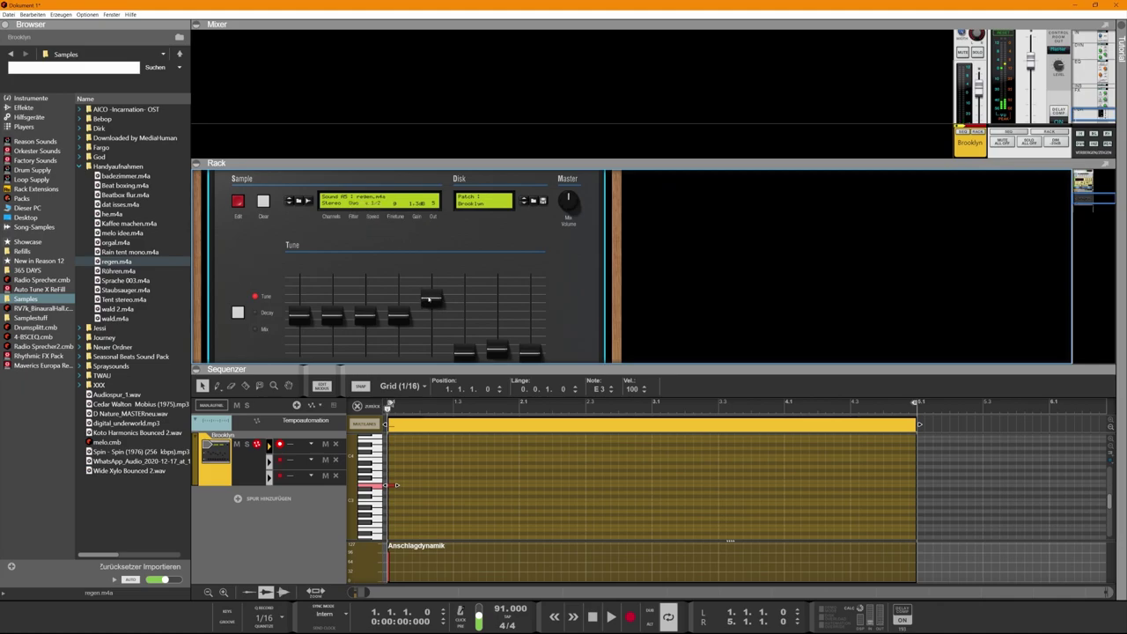
scroll(440, 304, "down", 3)
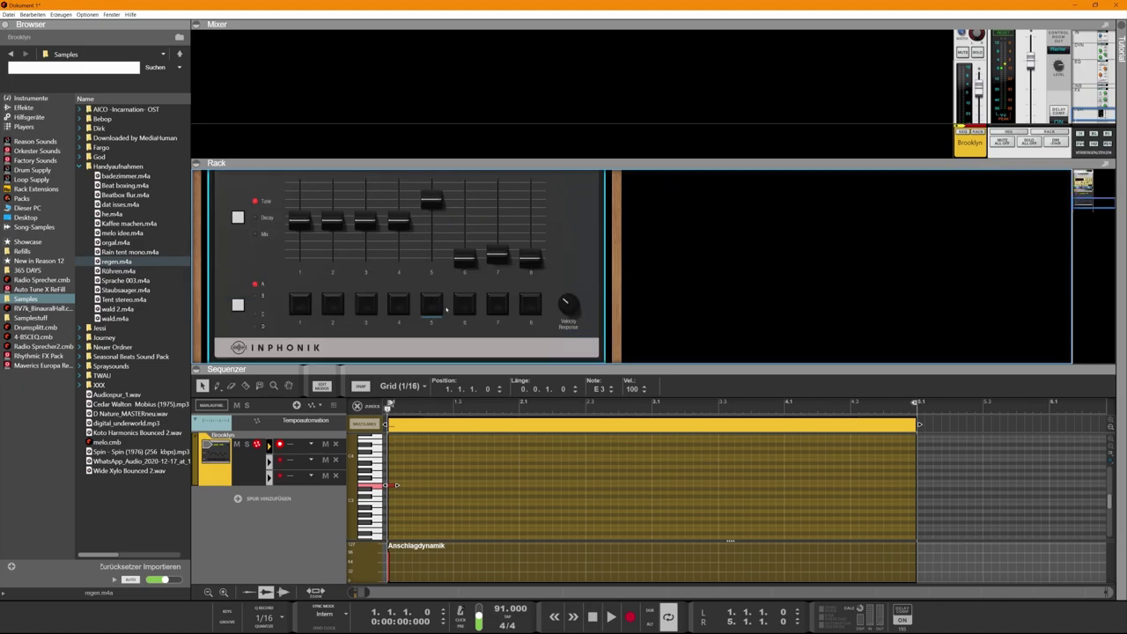
scroll(439, 310, "up", 4)
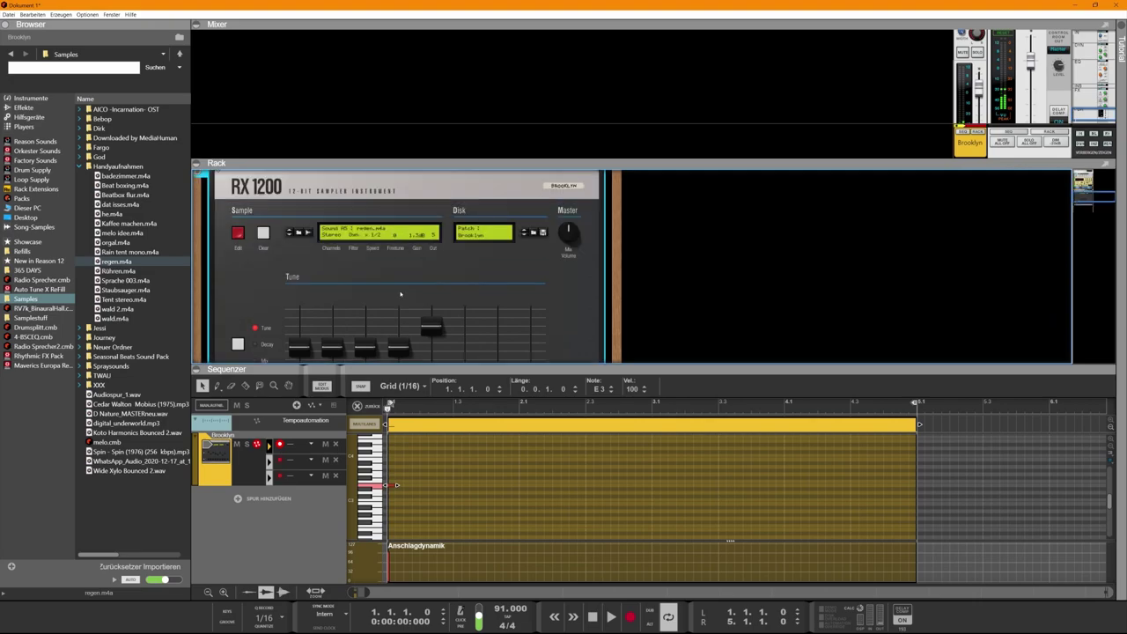
Set the filter of the regen.m4a sample to LP2
left_click(352, 236)
left_click(366, 258)
scroll(432, 334, "down", 2)
scroll(436, 335, "down", 3)
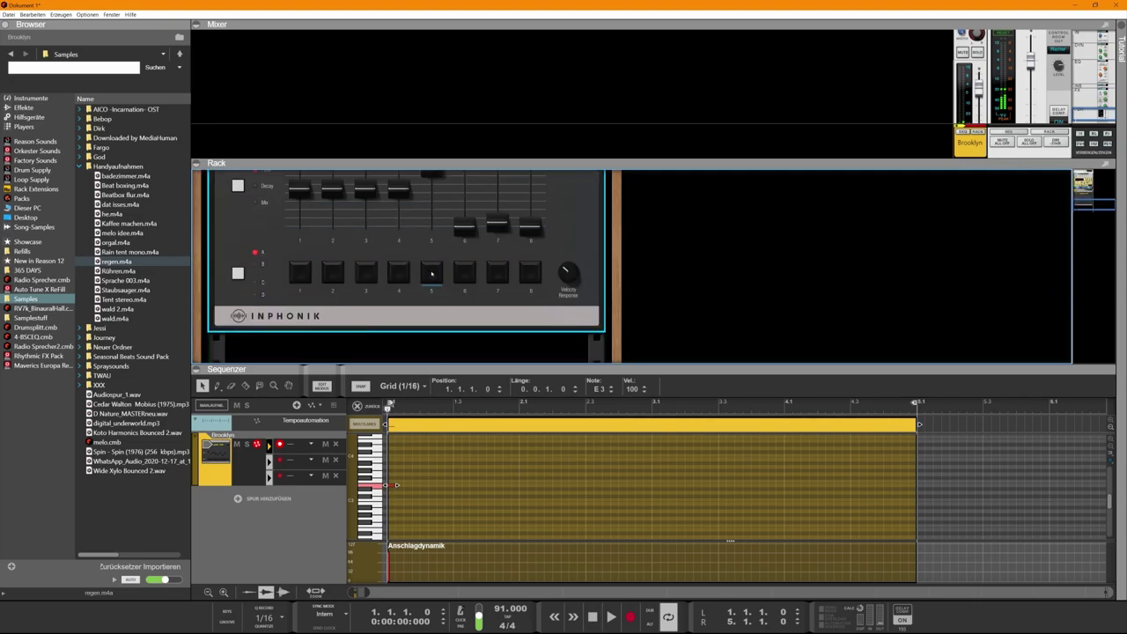
scroll(432, 274, "up", 4)
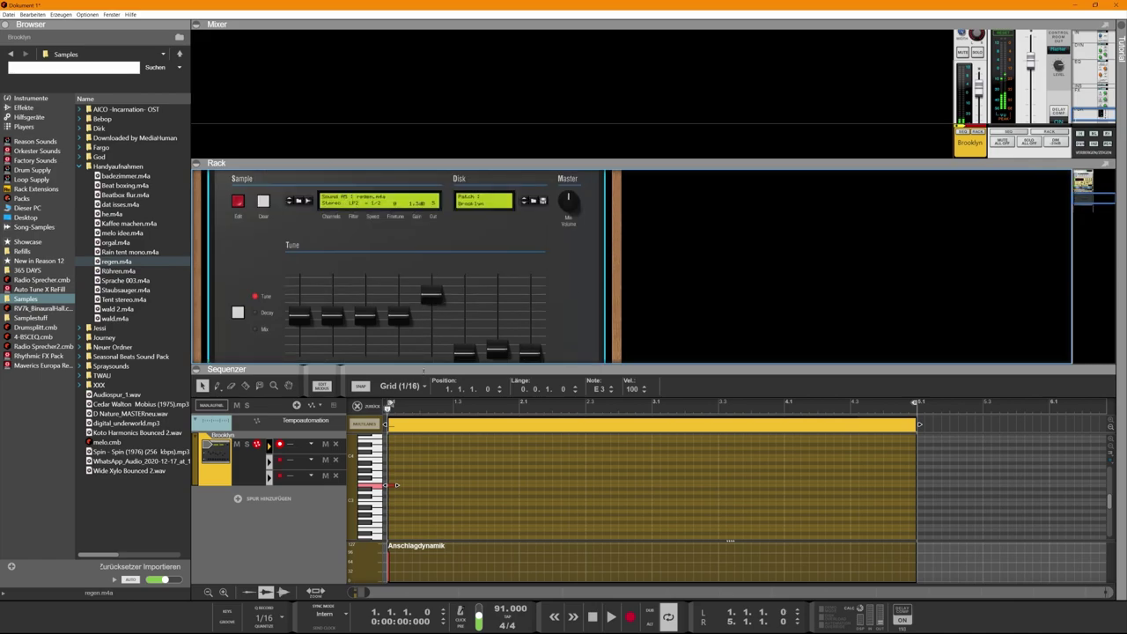
scroll(430, 312, "down", 2)
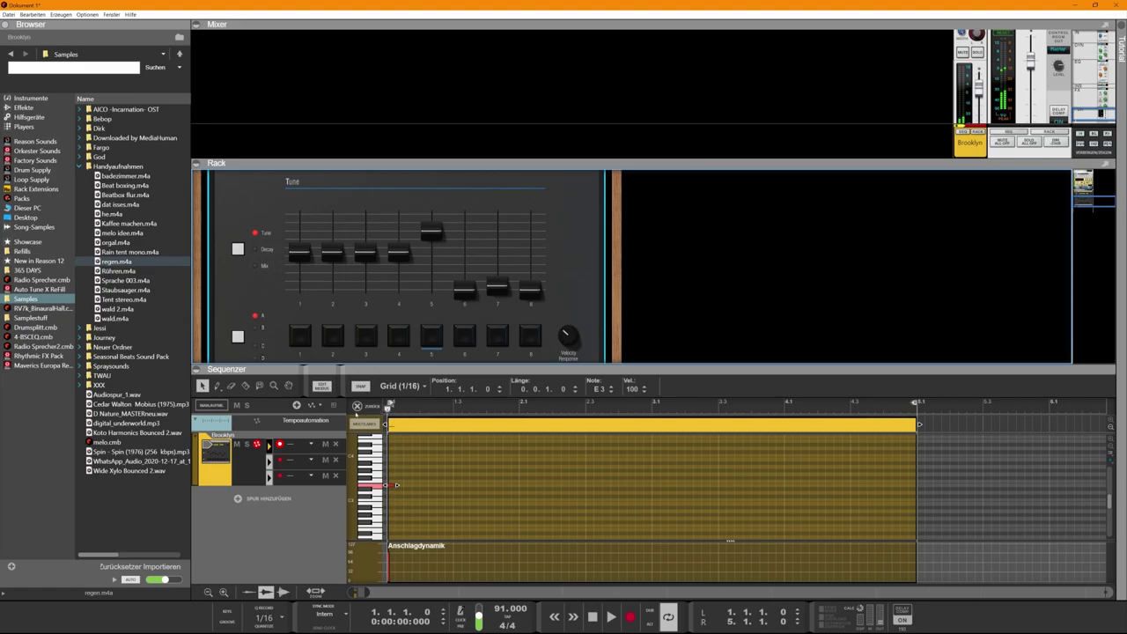
Move the note at the clip's start down to E 1 and repeat it at bar 3 while playing the loop
key("space")
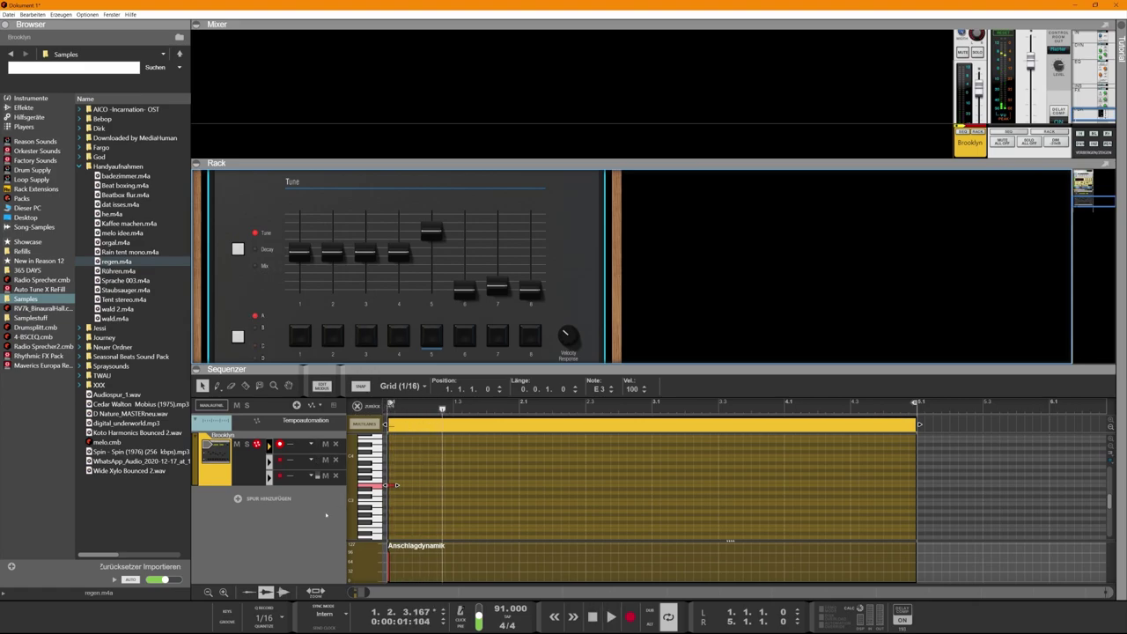
left_click(396, 484)
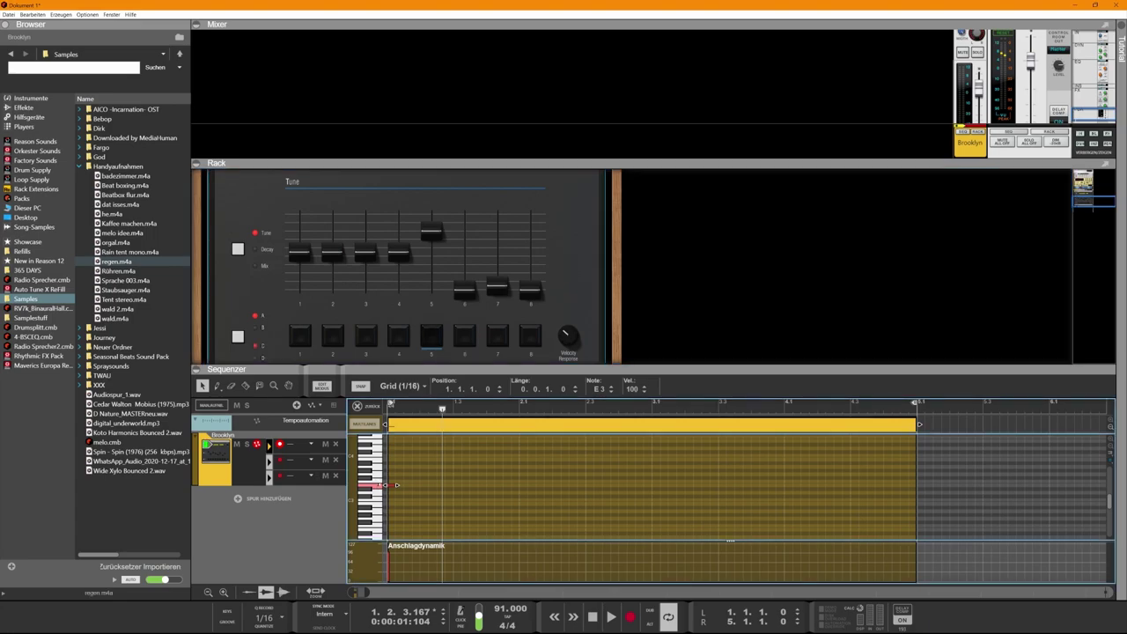
key("space")
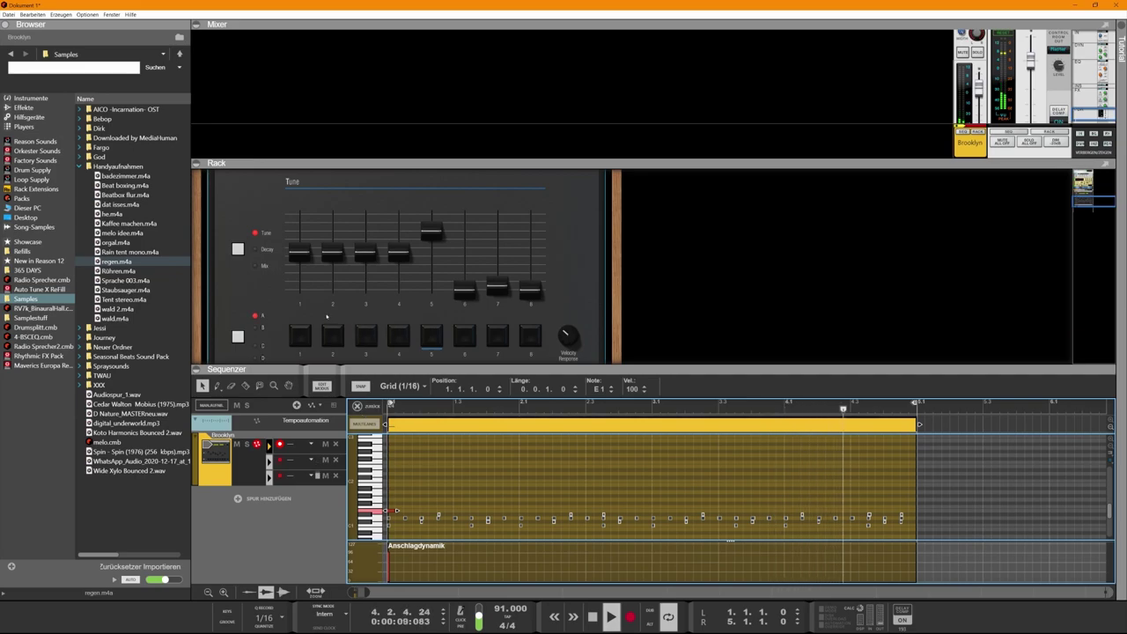
scroll(326, 318, "down", 1)
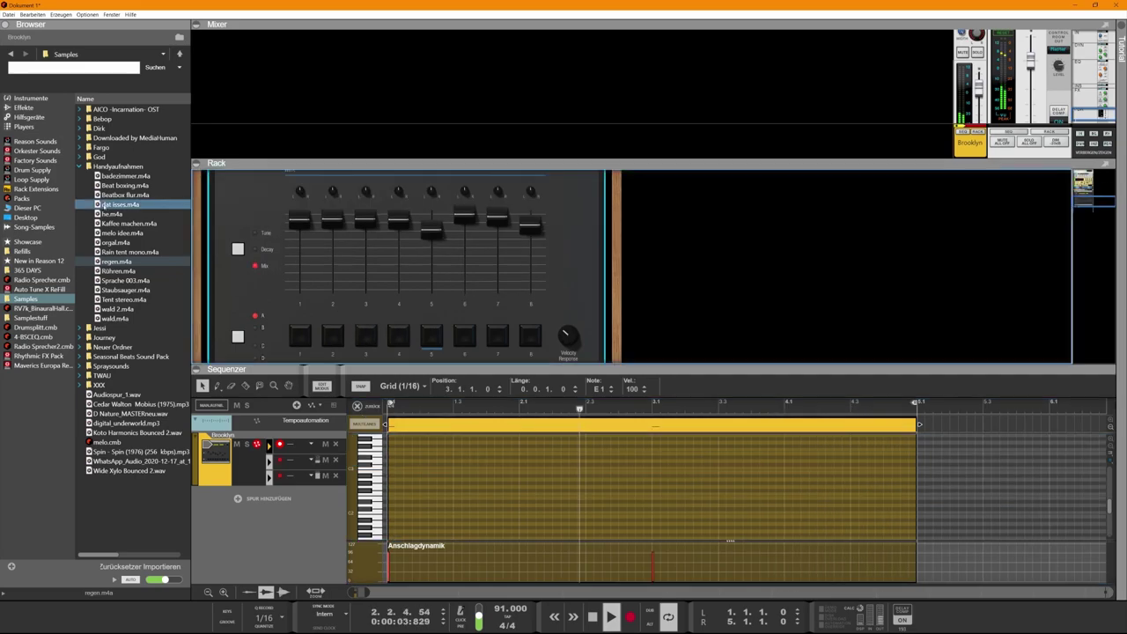
Preview dat isses.m4a, Beatbox flur.m4a and badezimmer.m4a, and load badezimmer.m4a onto pad 6 of the RX 1200
left_click(123, 204)
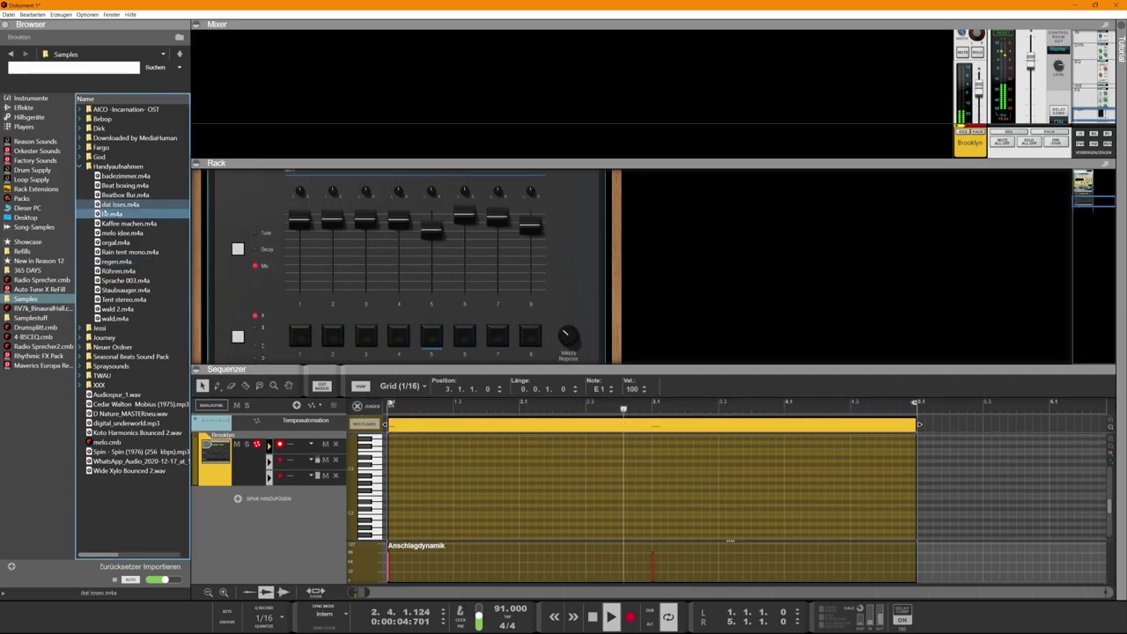
left_click(117, 194)
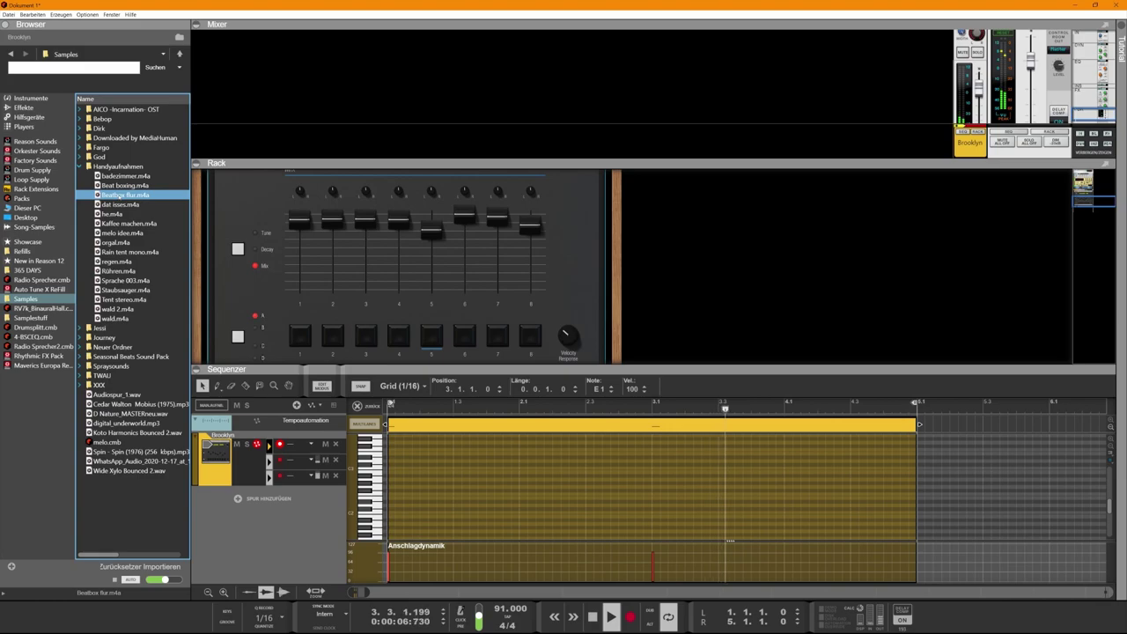
left_click(119, 177)
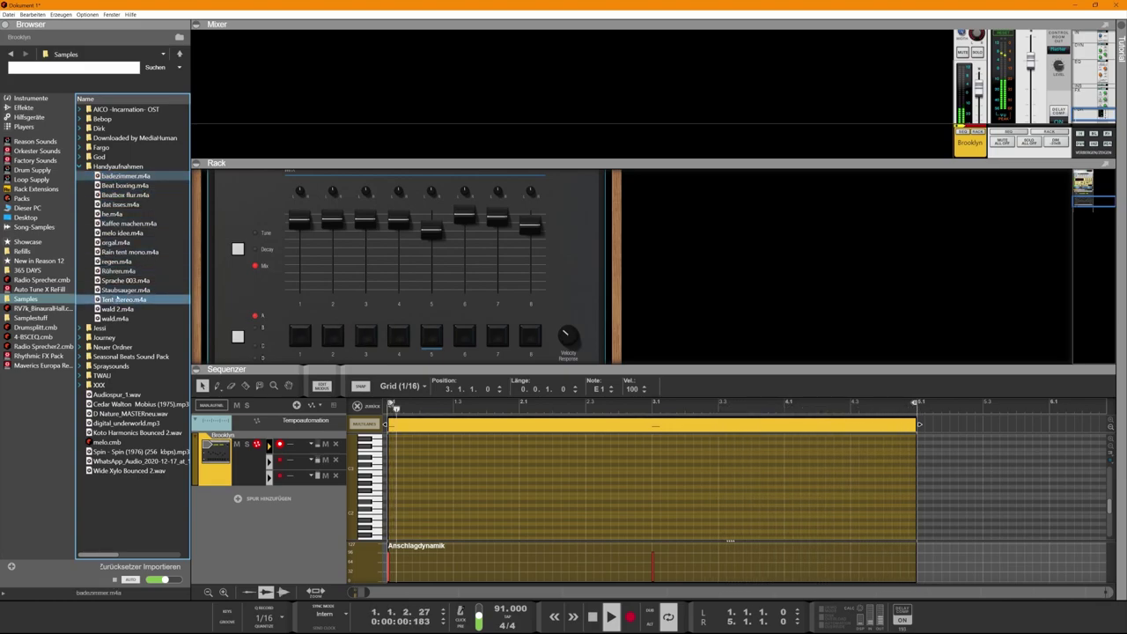
left_click(125, 176)
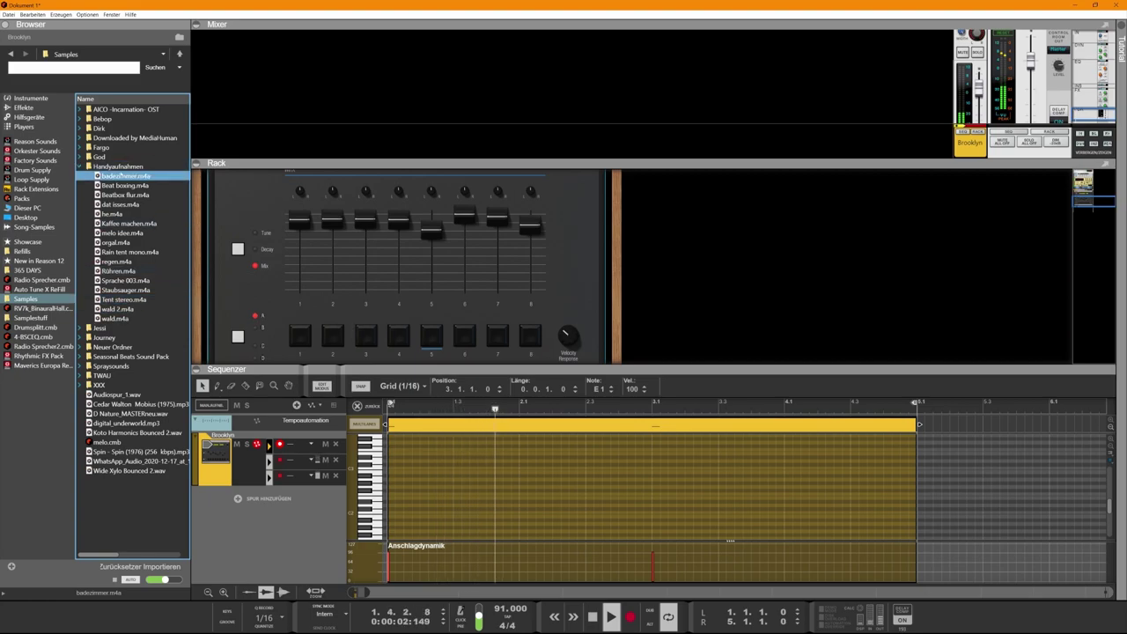
mouse_move(125, 175)
left_mouse_down()
mouse_move(478, 292)
mouse_move(464, 335)
left_mouse_up()
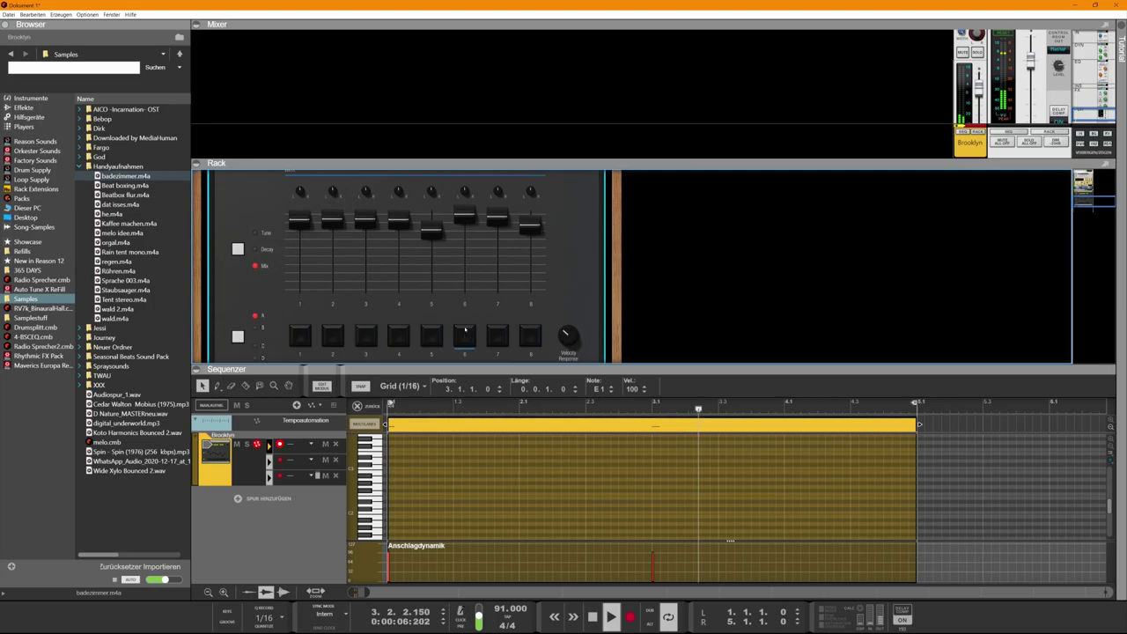
Open badezimmer.m4a for sample editing and audition it, placing the playback position at about 22 s
left_click(237, 233)
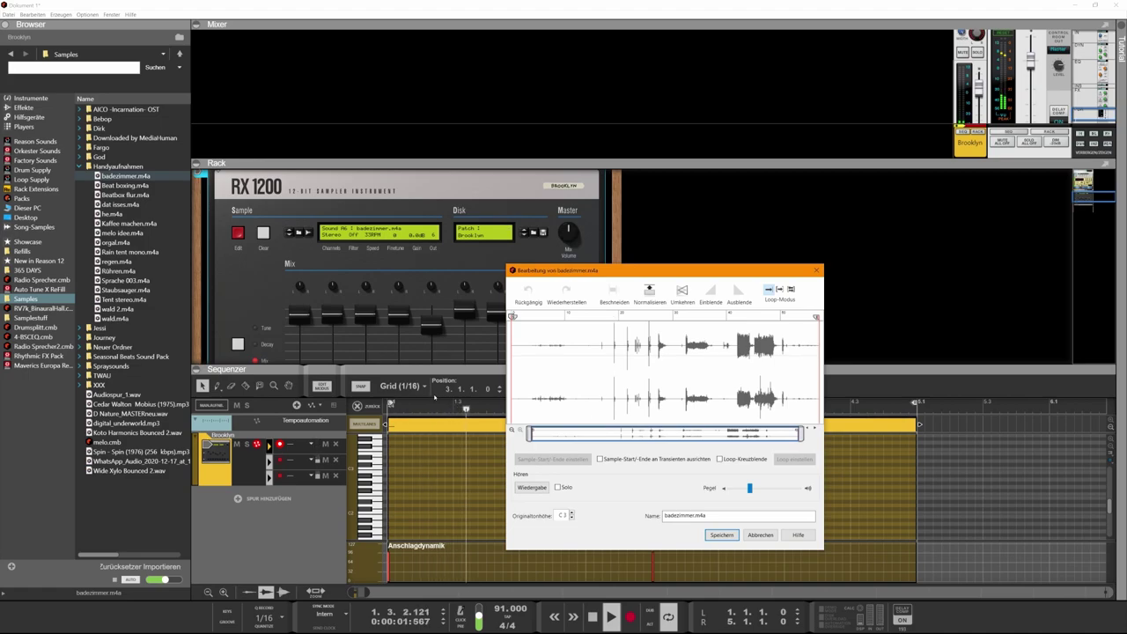
left_click(532, 487)
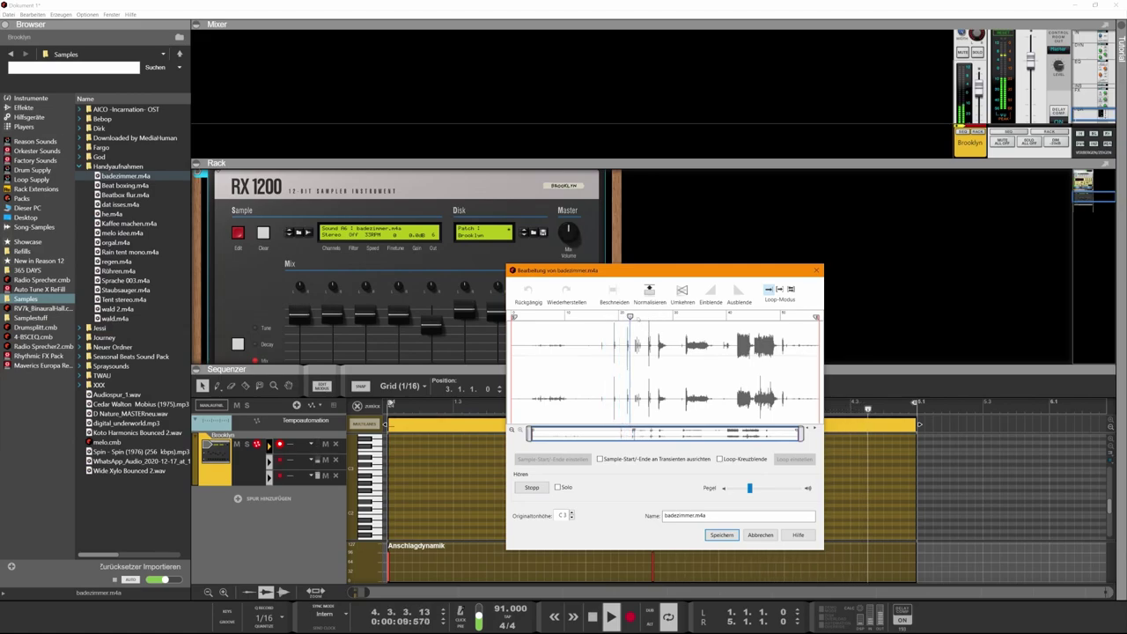
key("space")
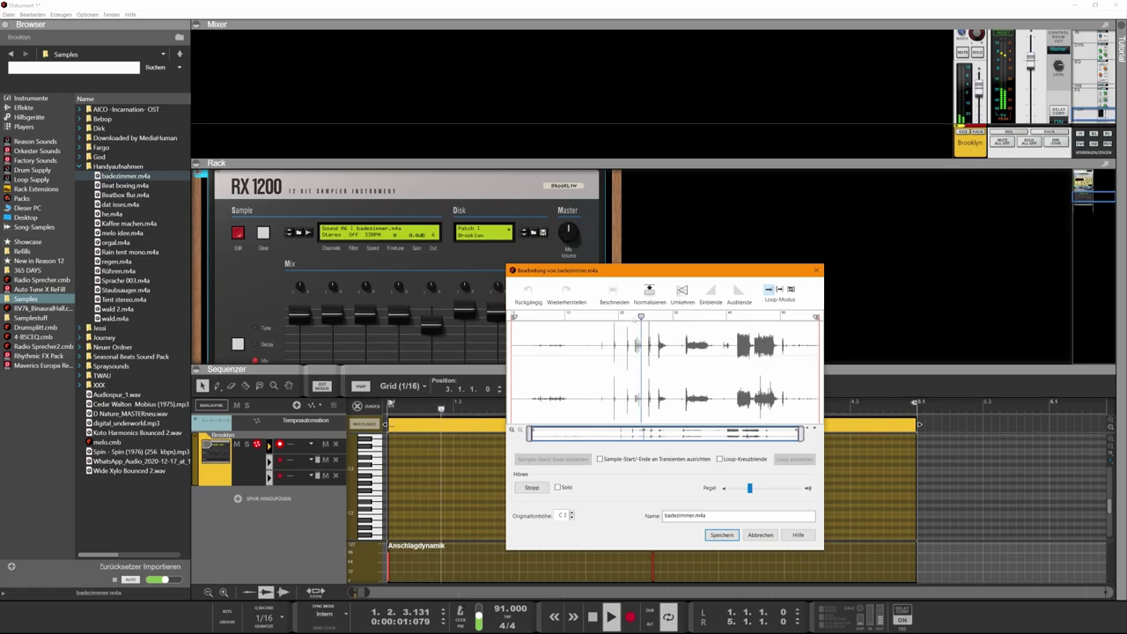
left_click(633, 315)
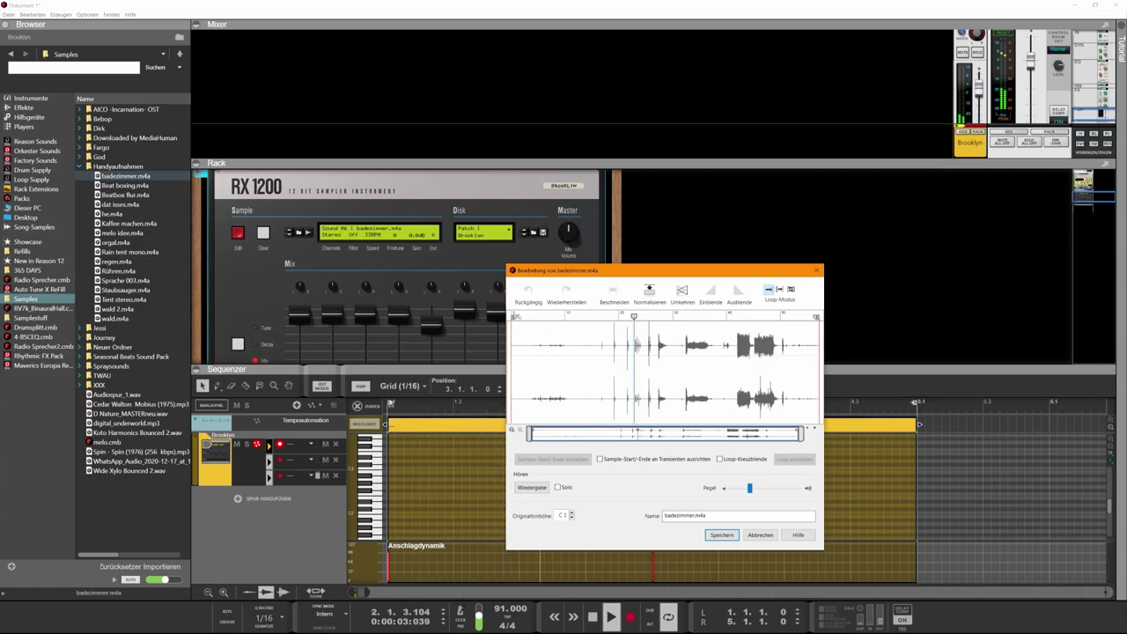
Crop badezimmer.m4a to the passage from about 22 to 24 s, start it at the first hit, and save
left_click_drag(514, 318, 635, 328)
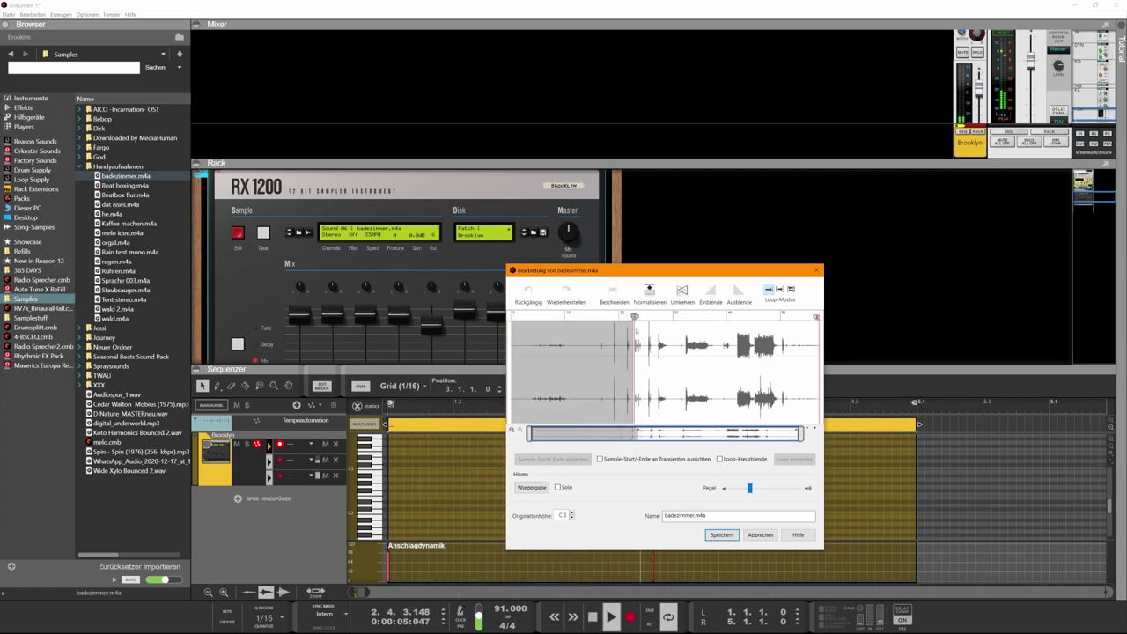
left_click_drag(816, 316, 641, 319)
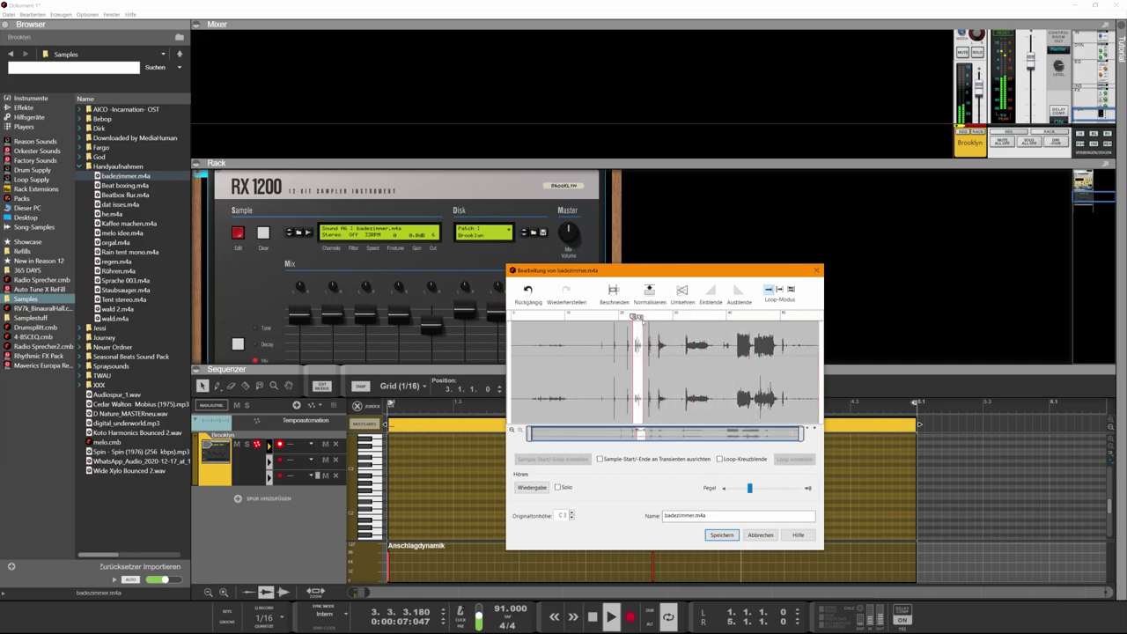
left_click(614, 294)
left_click_drag(512, 318, 608, 328)
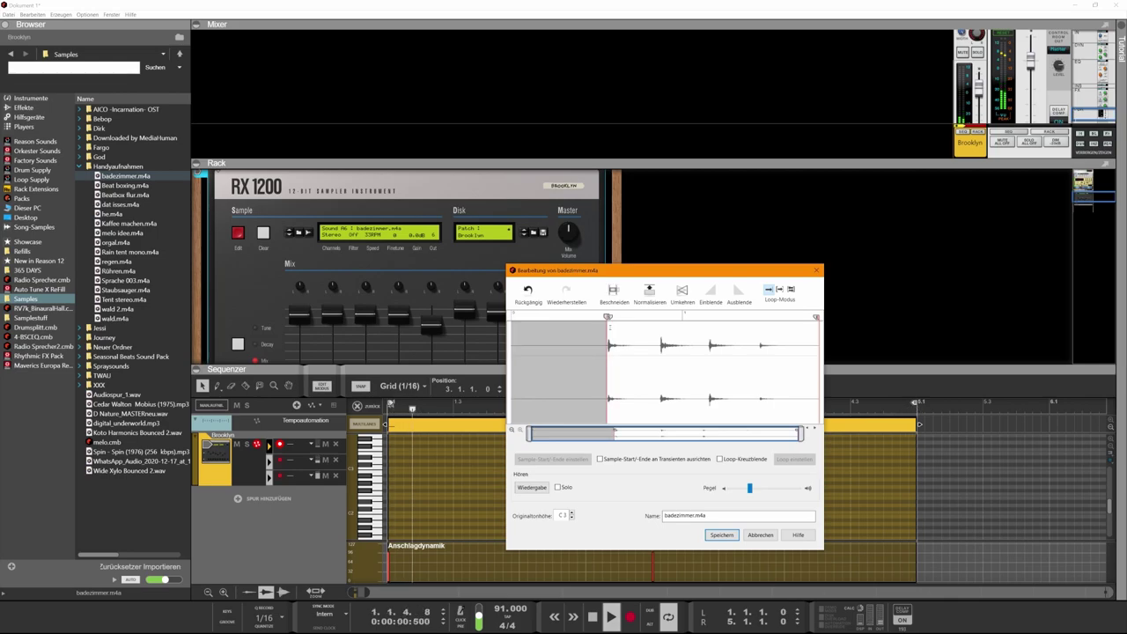
left_click(723, 534)
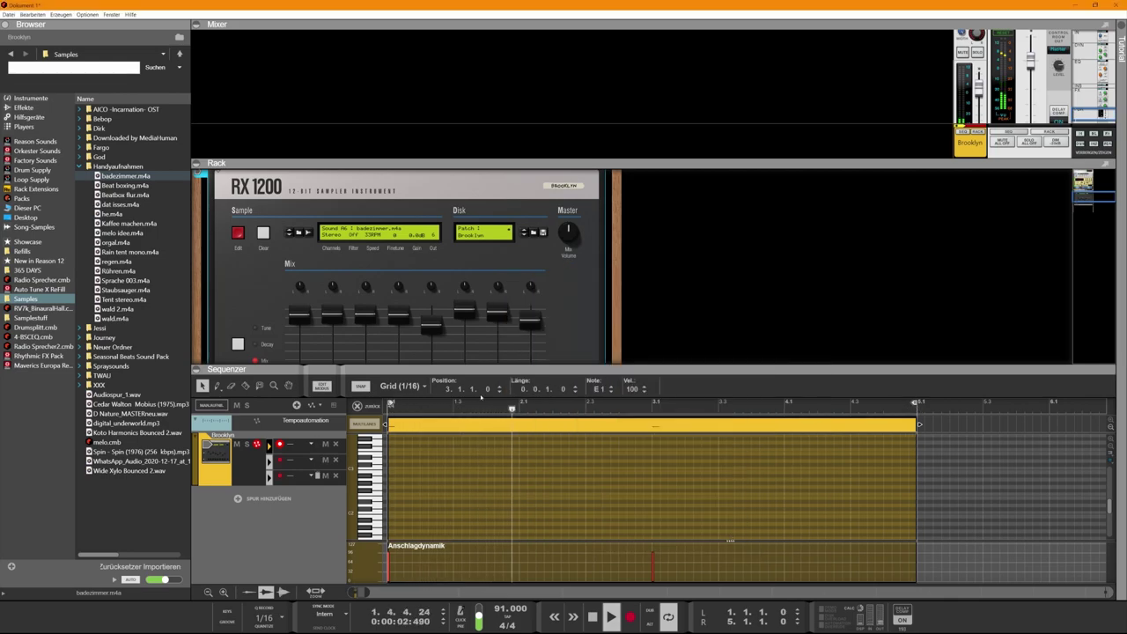
Copy the clip's starting E 1 note to F 1 and raise pad 6's tuning to slightly below that of pads 1 to 4
scroll(384, 526, "down", 2)
left_click_drag(390, 480, 390, 476)
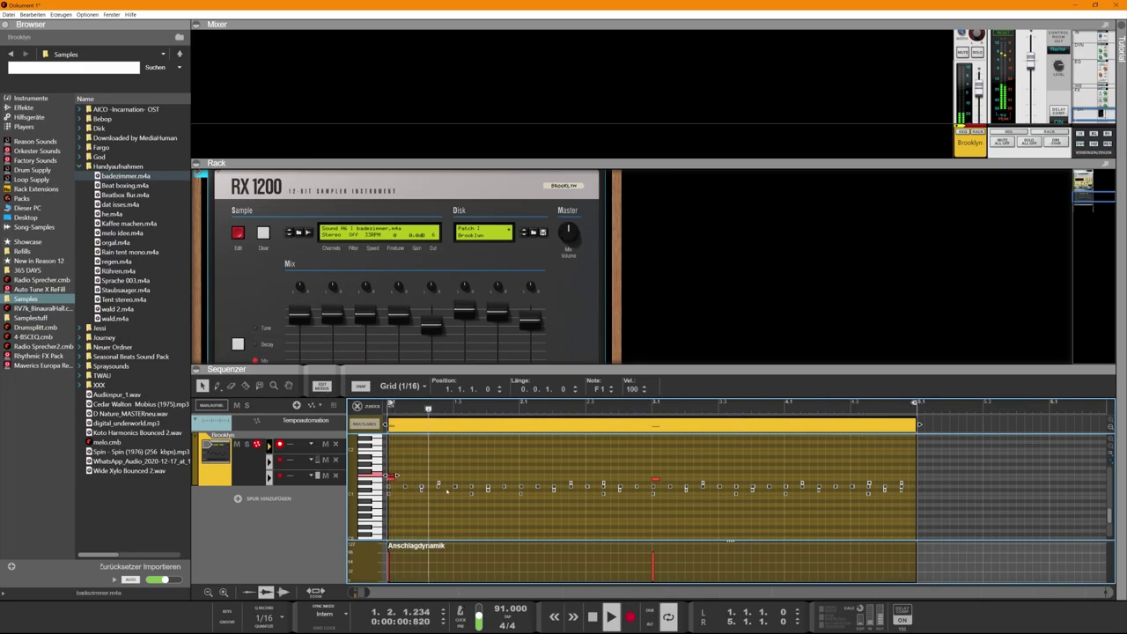
scroll(430, 324, "down", 2)
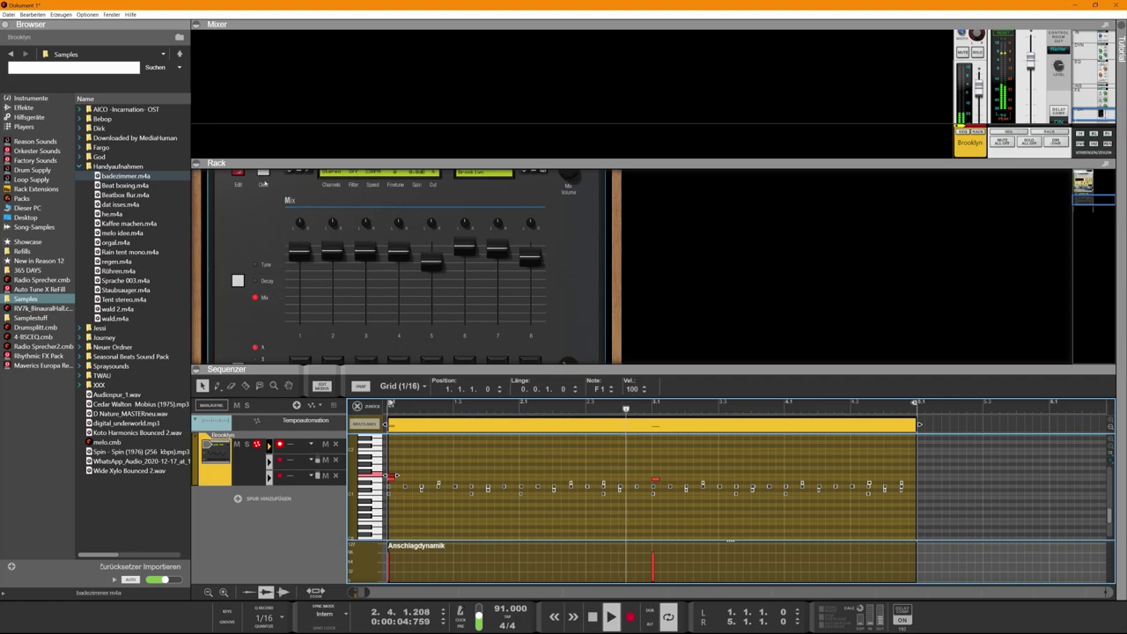
left_click(271, 265)
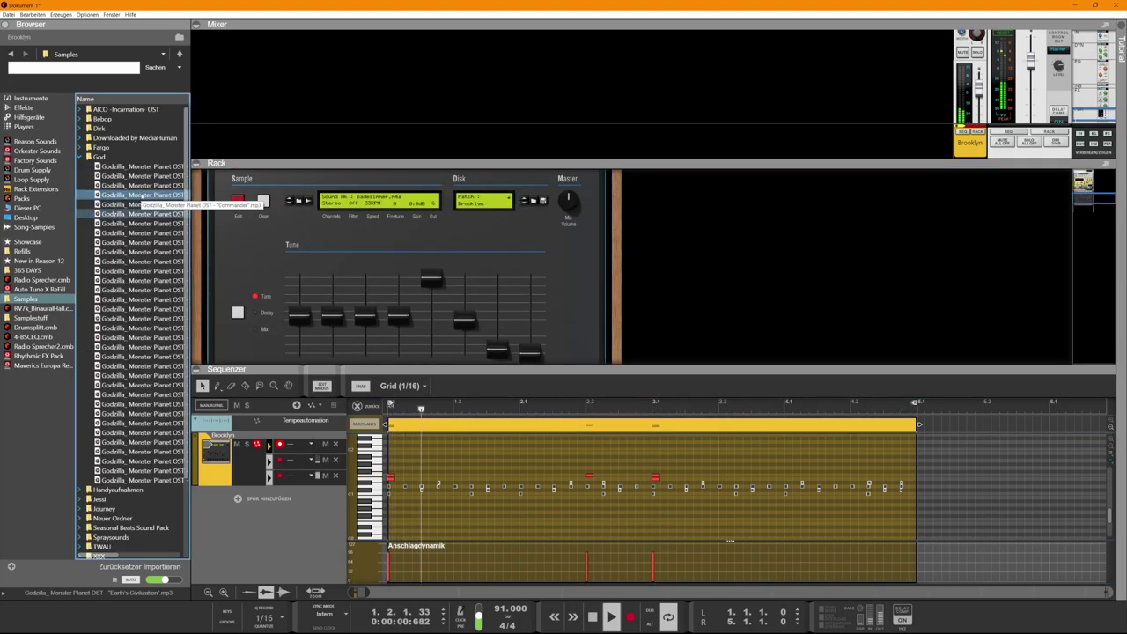
Load "Godzilla_ Monster Planet OST - Earth's Civilization" from the God folder onto pad 7
left_click(150, 213)
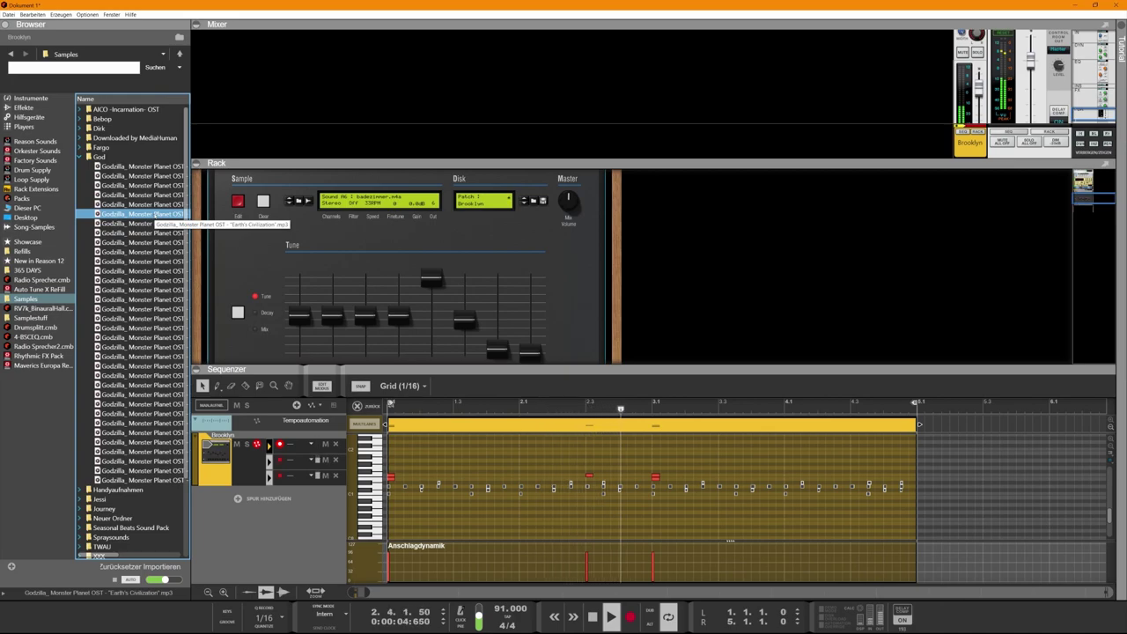
scroll(508, 310, "down", 2)
left_click_drag(157, 214, 497, 334)
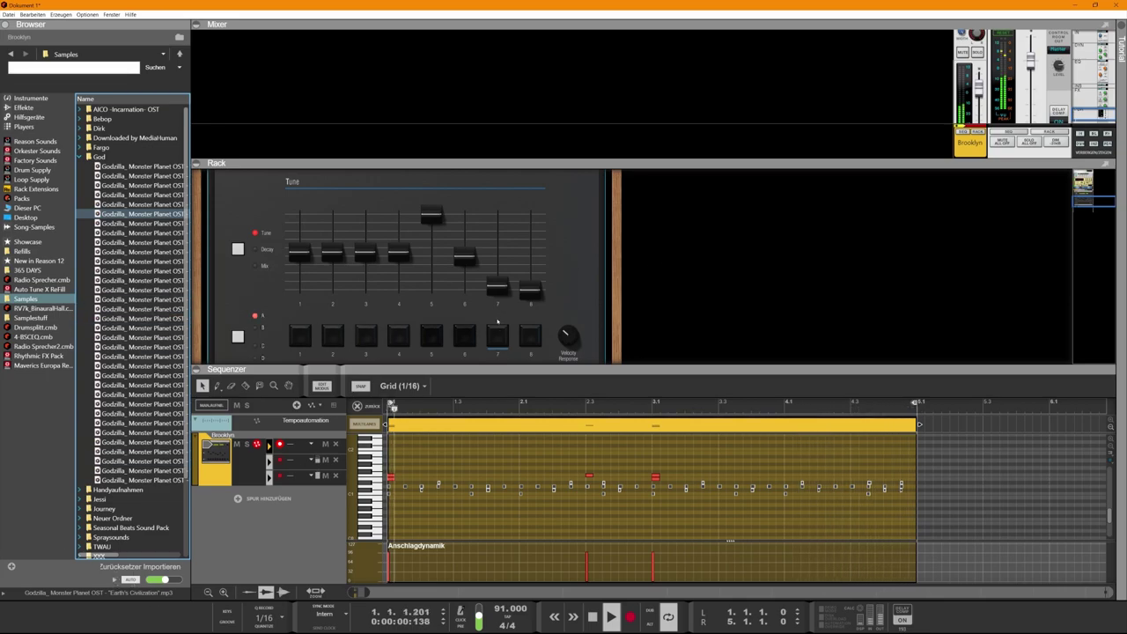
Open the Godzilla sample for editing, audition its beginning, and set the sample start to the first attack at about 0.7 s
scroll(498, 334, "up", 1)
scroll(336, 206, "up", 2)
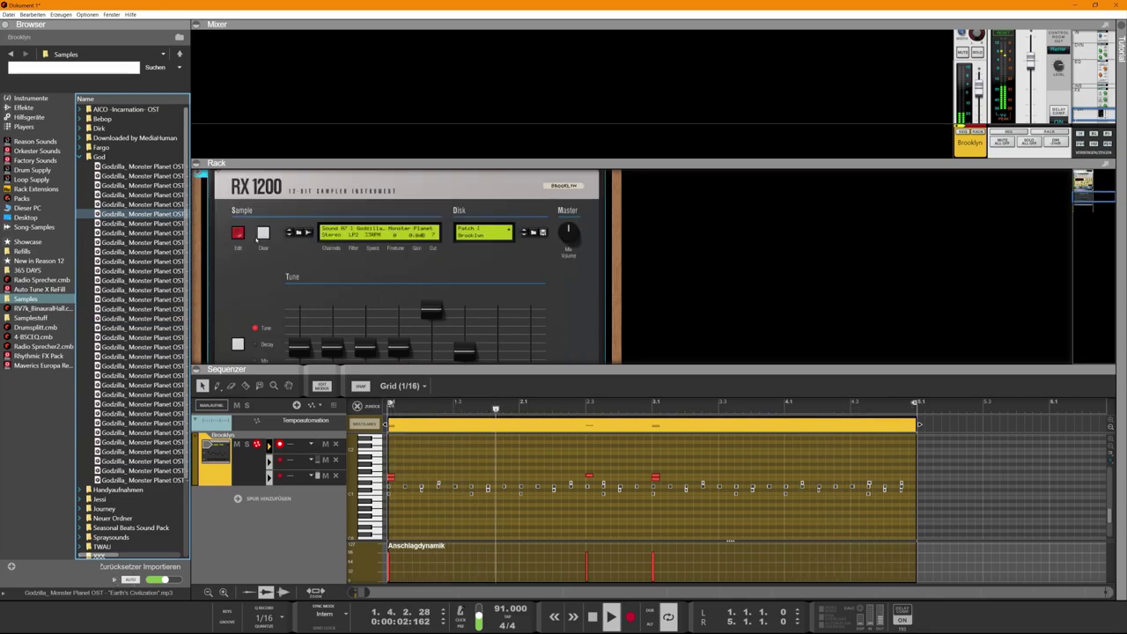
left_click(237, 234)
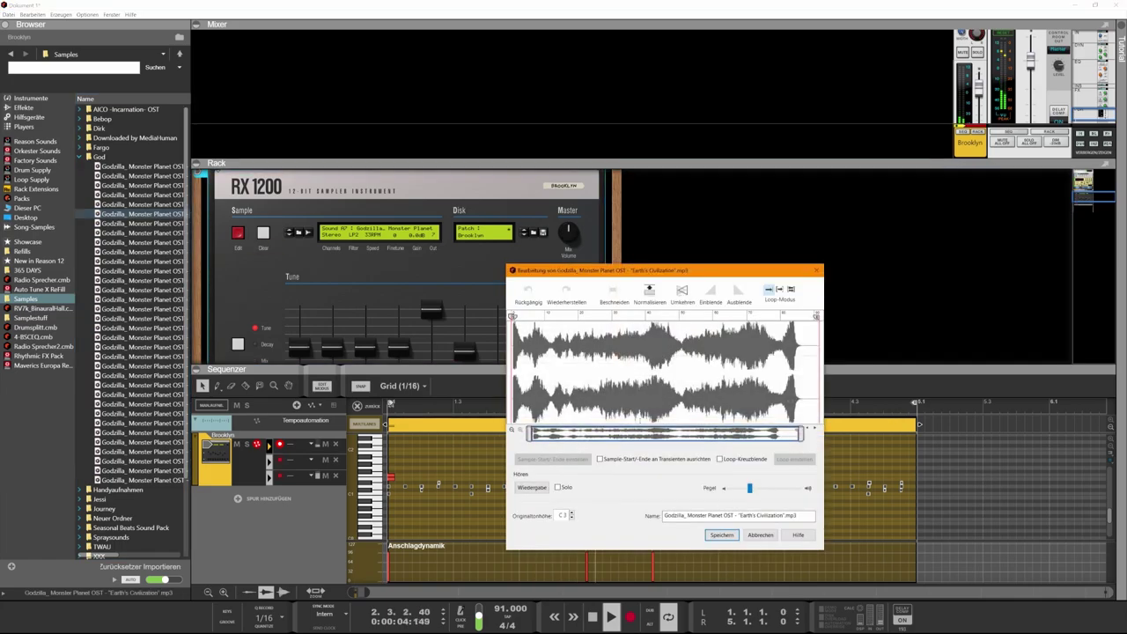
left_click_drag(800, 433, 567, 433)
left_click_drag(527, 373, 530, 374)
left_click(530, 373)
left_click(531, 488)
left_click_drag(515, 318, 532, 318)
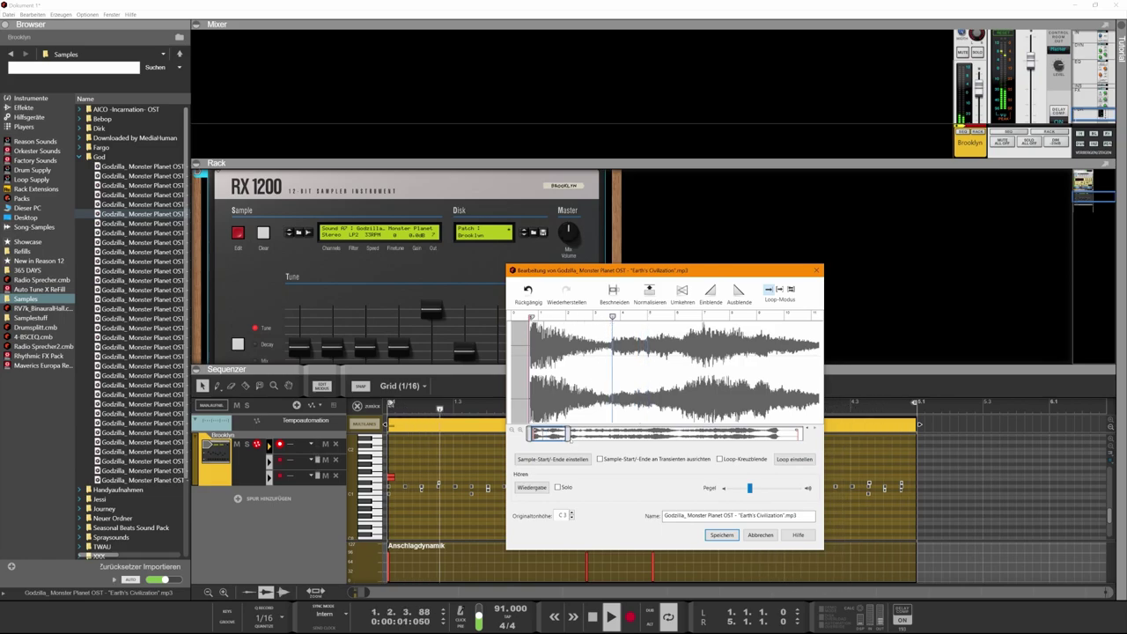
Set the Godzilla sample's end to about 3 s and save the edited sample
left_click_drag(568, 434, 803, 431)
left_click_drag(816, 317, 522, 320)
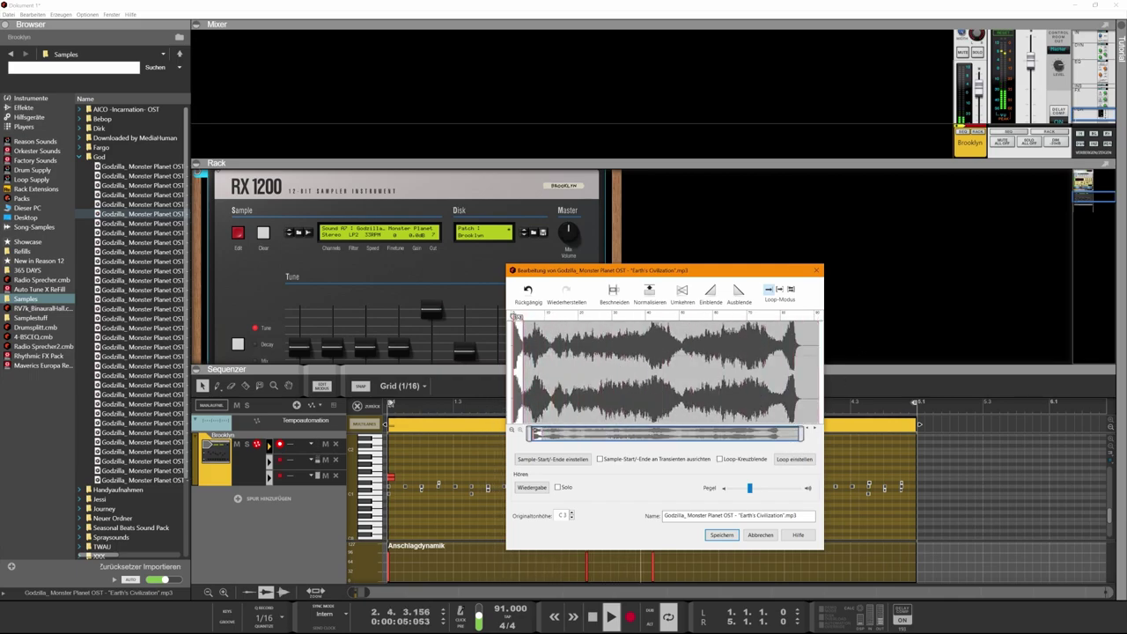
left_click(721, 535)
scroll(489, 303, "down", 5)
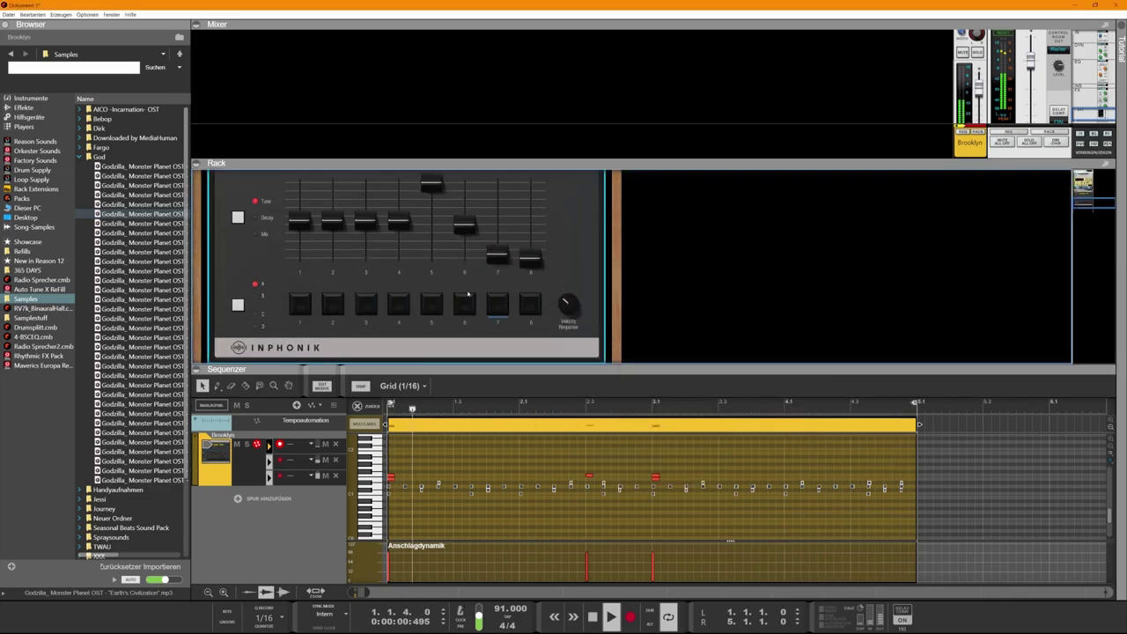
Raise pad 7's decay to near its maximum and copy the clip's starting F 1 note to F# 1
left_click(262, 217)
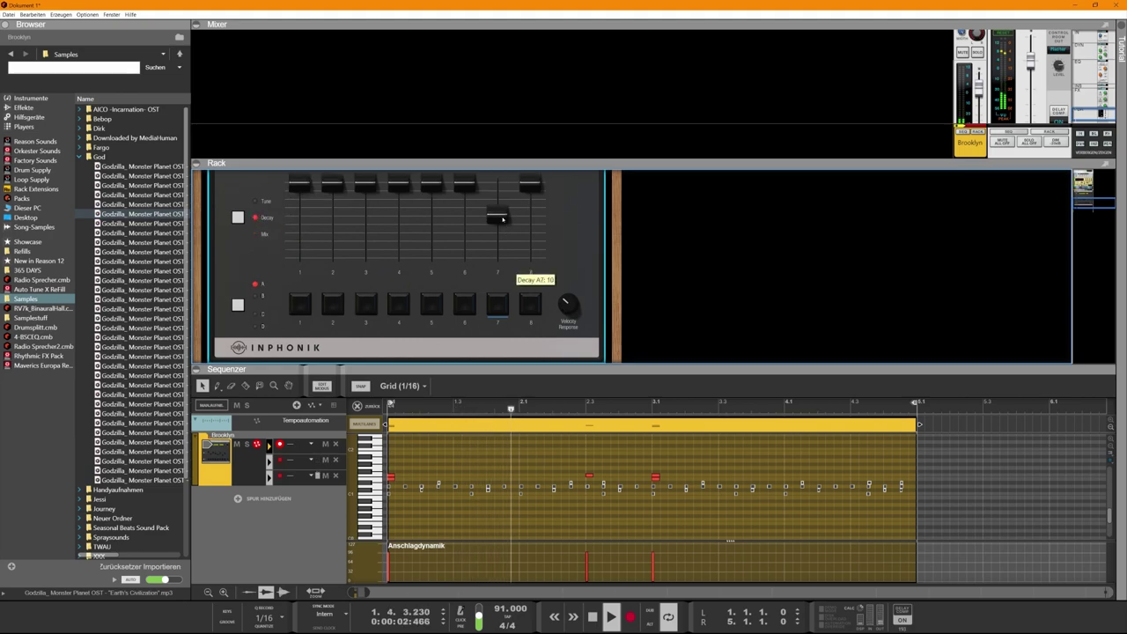
left_click_drag(503, 220, 503, 187)
left_click(266, 202)
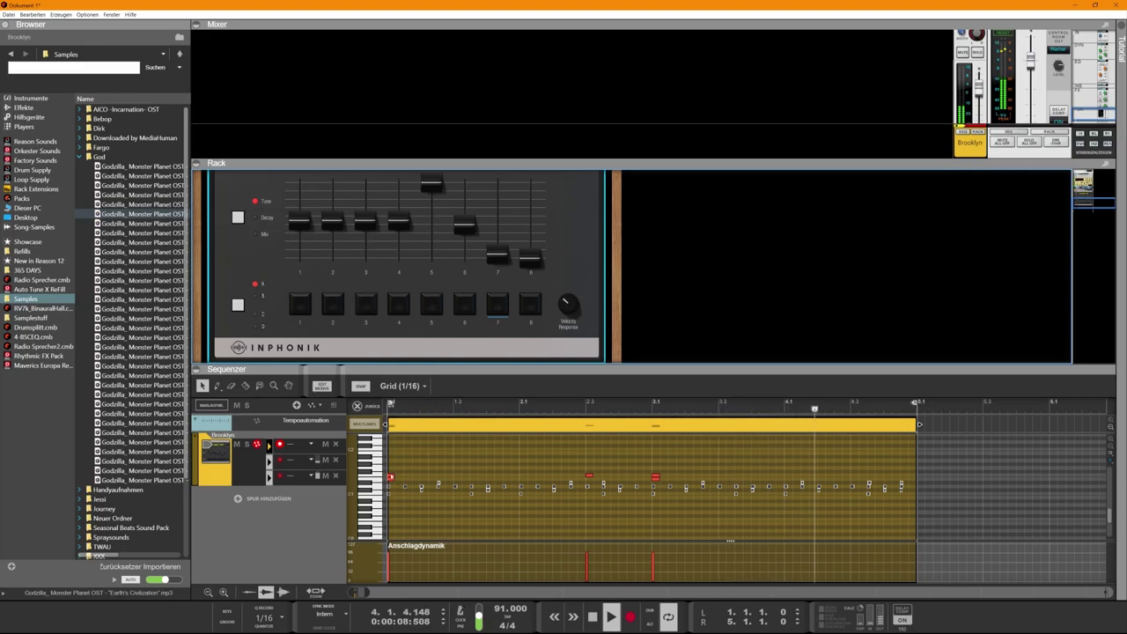
left_click(390, 476)
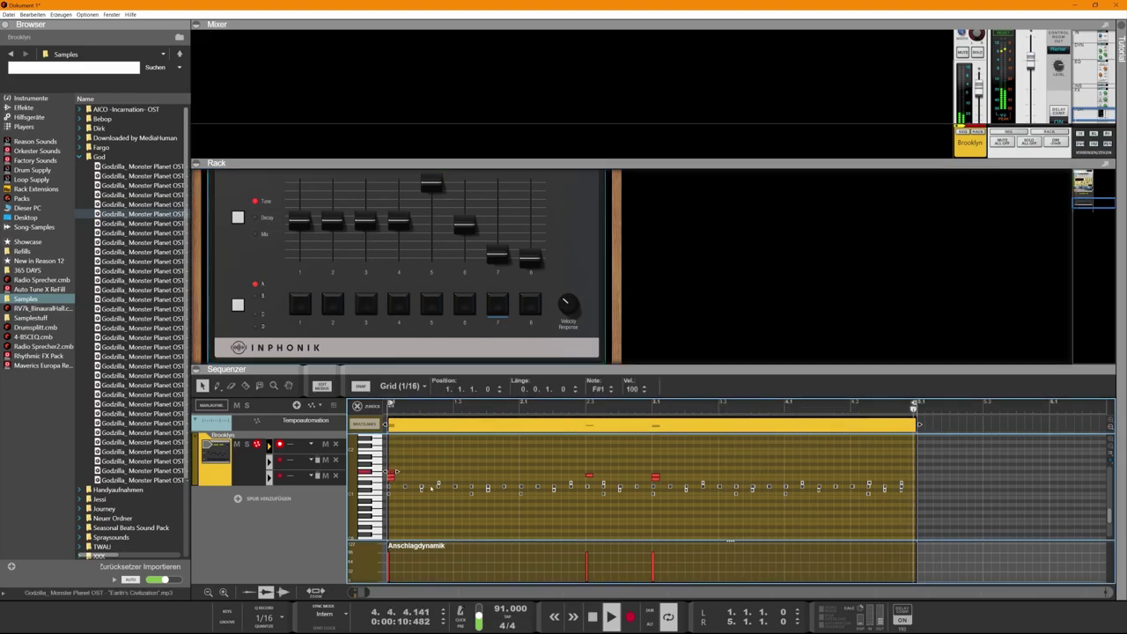
Load "Godzilla_ Monster Planet OST - Earth's Civilization" onto pad 8 and set its sample start to about 12 s
scroll(405, 264, "up", 3)
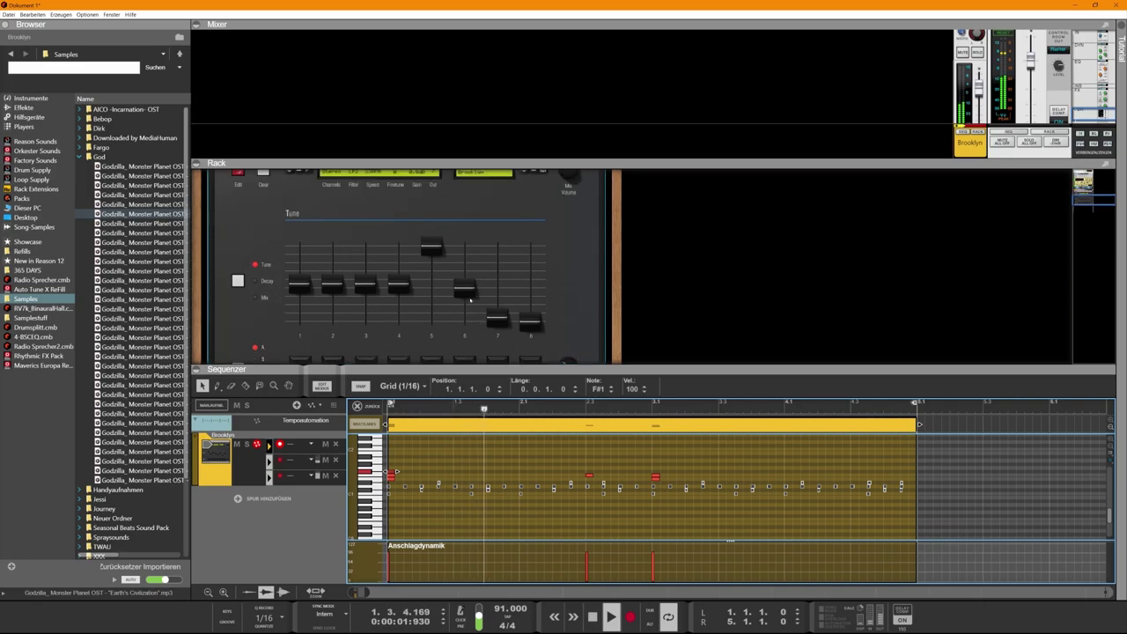
left_click(240, 203)
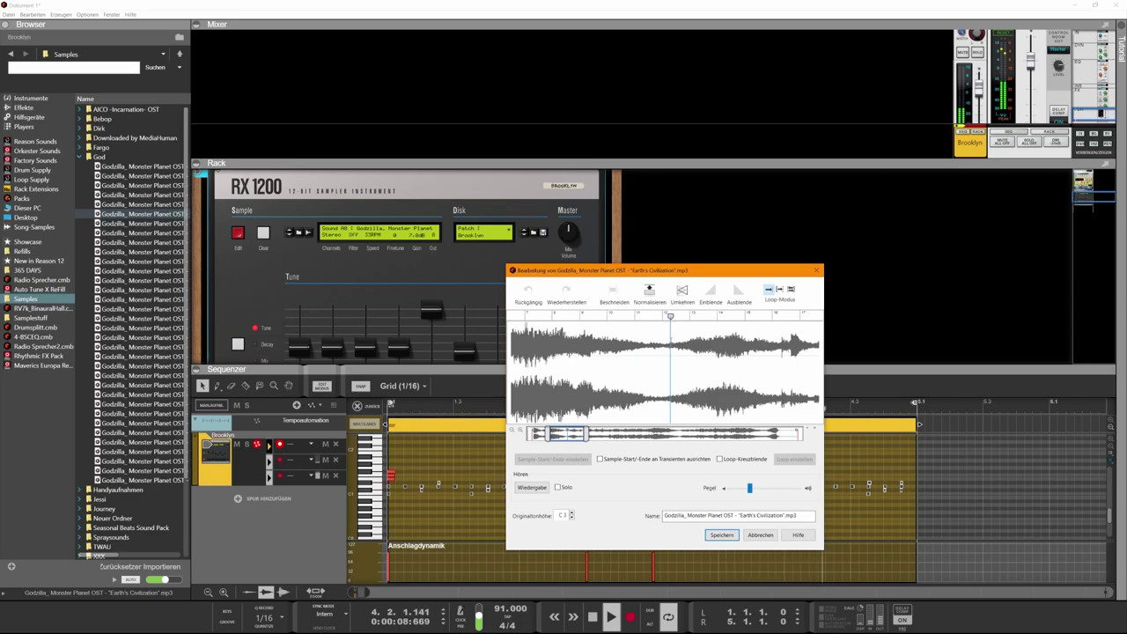
left_click_drag(547, 434, 529, 434)
left_click_drag(513, 318, 719, 339)
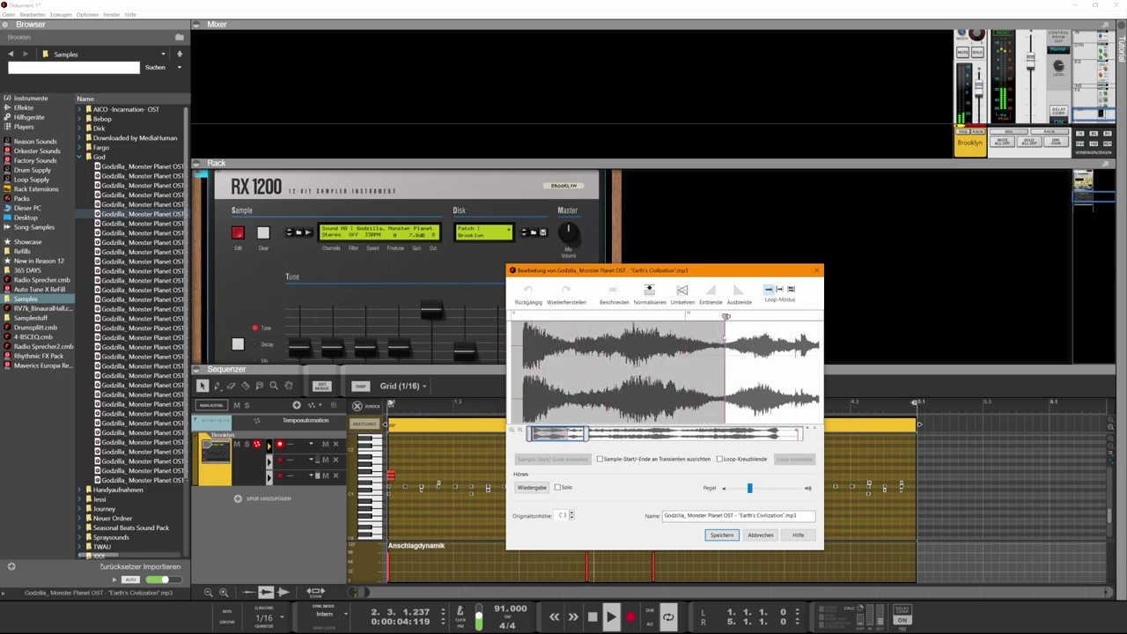
Set the pad 8 sample's end to about 17 s after auditioning the selected excerpt
left_click_drag(566, 432, 801, 433)
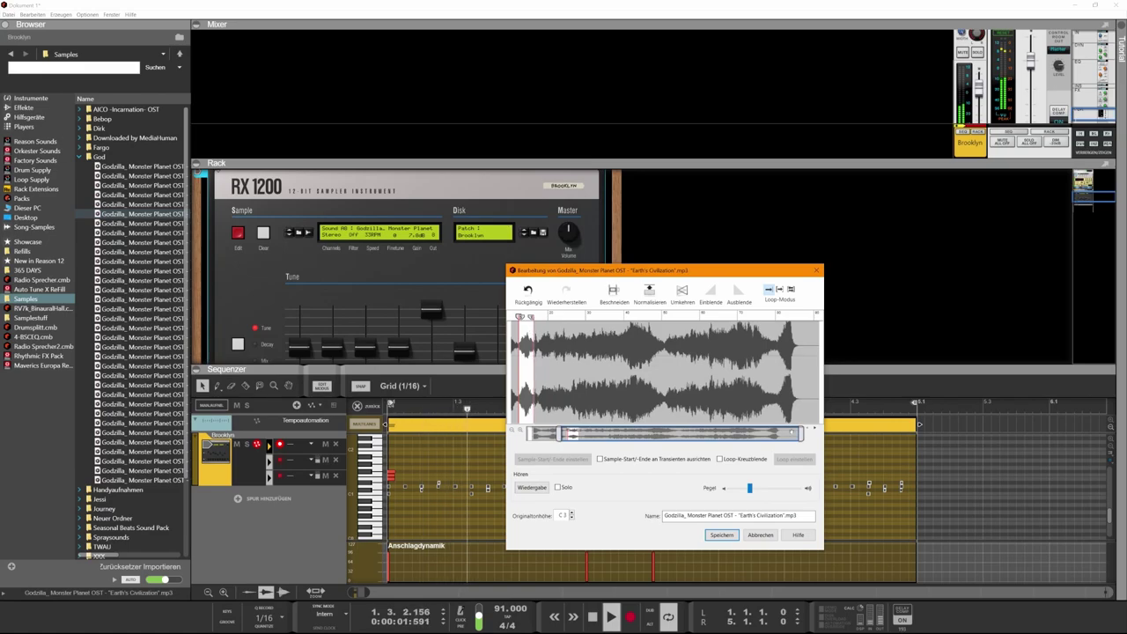
left_click_drag(800, 435, 590, 434)
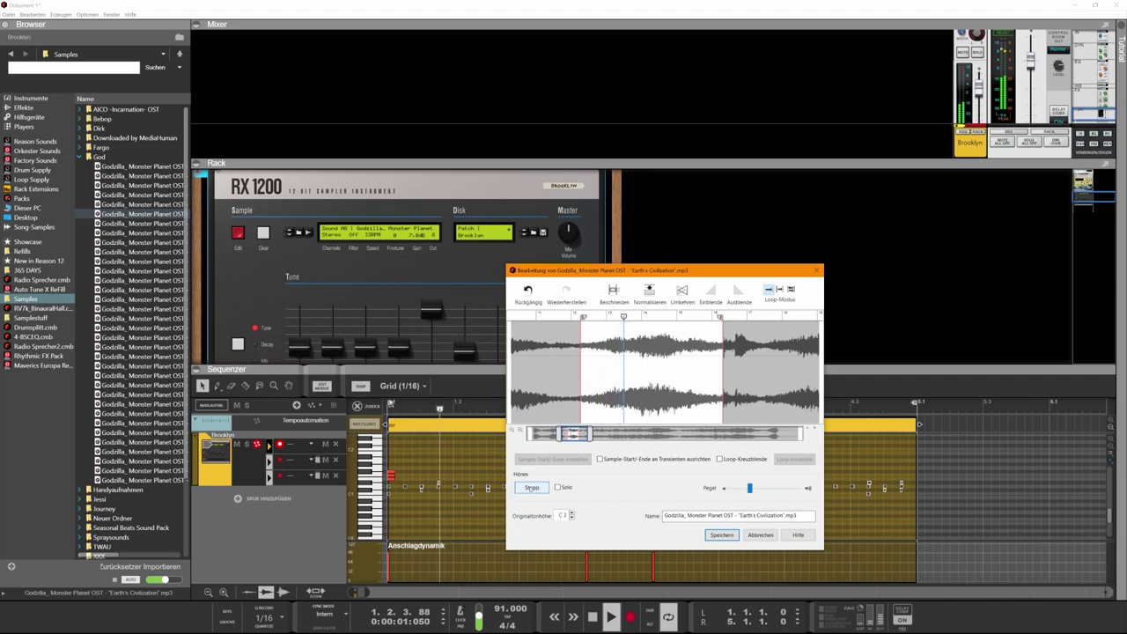
left_click(533, 487)
left_click_drag(723, 317, 749, 324)
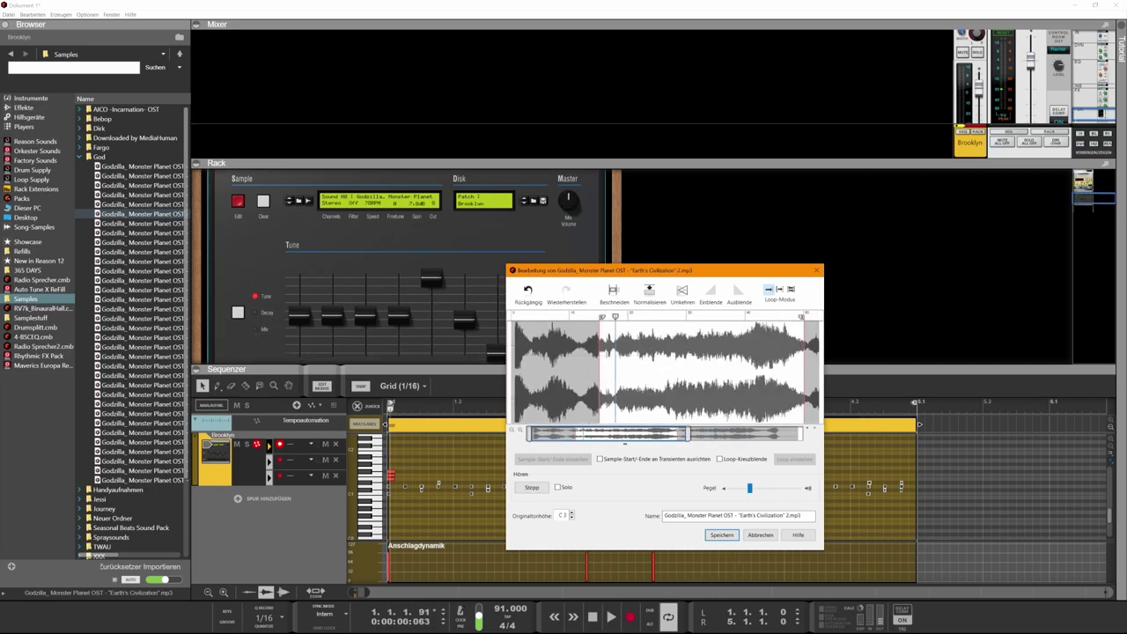
Retrim the pad 8 sample to start at about 17 s and end at about 19 s, and save it
left_click_drag(690, 433, 578, 429)
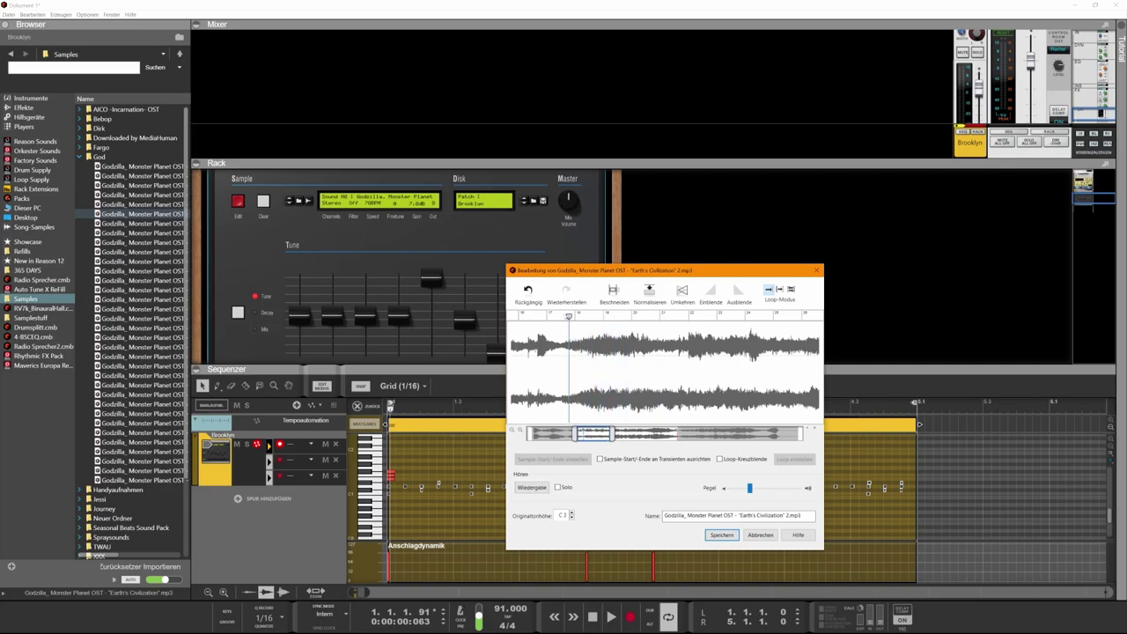
left_click_drag(576, 431, 560, 431)
left_click_drag(599, 316, 646, 316)
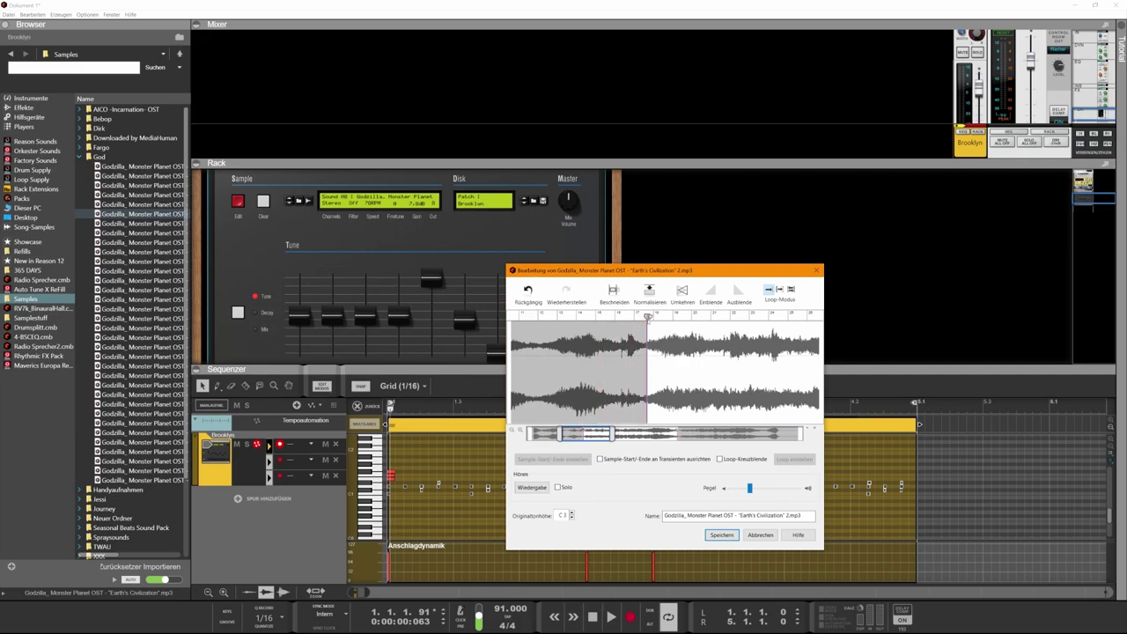
left_click_drag(610, 432, 709, 432)
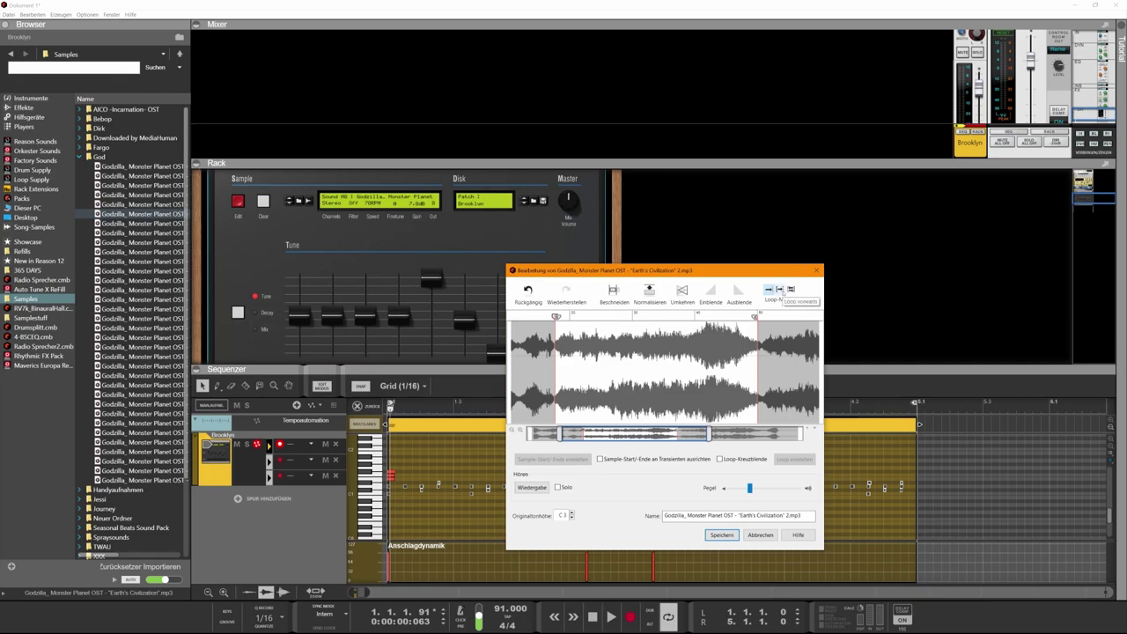
mouse_move(755, 316)
left_mouse_down()
mouse_move(550, 316)
mouse_move(567, 317)
left_mouse_up()
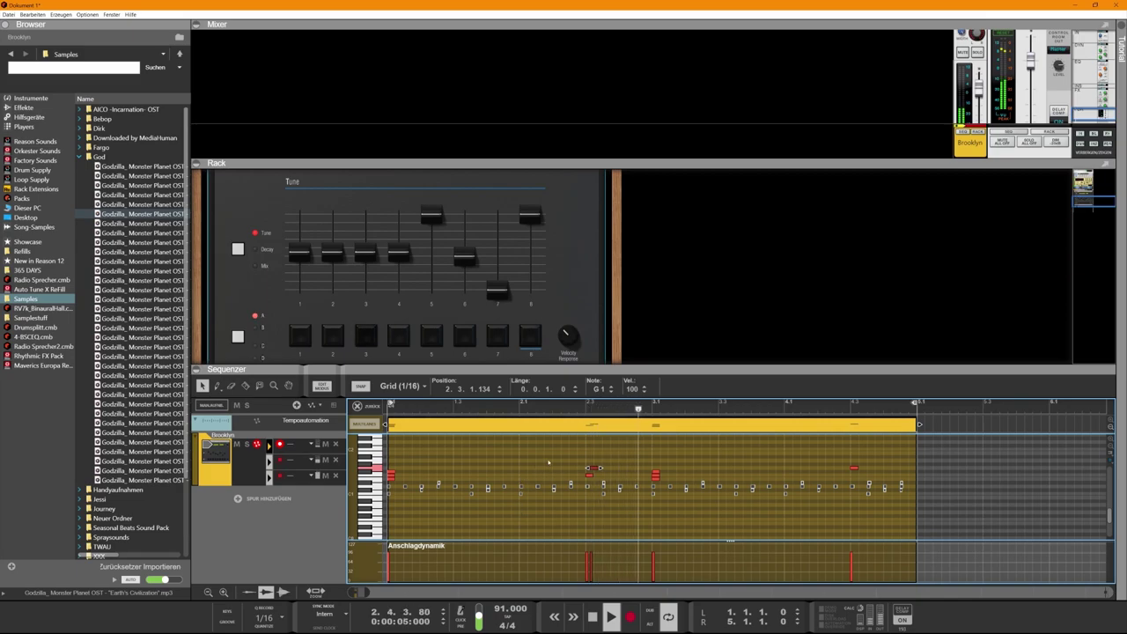
Shift the G 1 notes in bars 2 and 4 to positions 2.3.1.117 and 4.3.1.116
left_click_drag(487, 390, 494, 330)
left_click(854, 468)
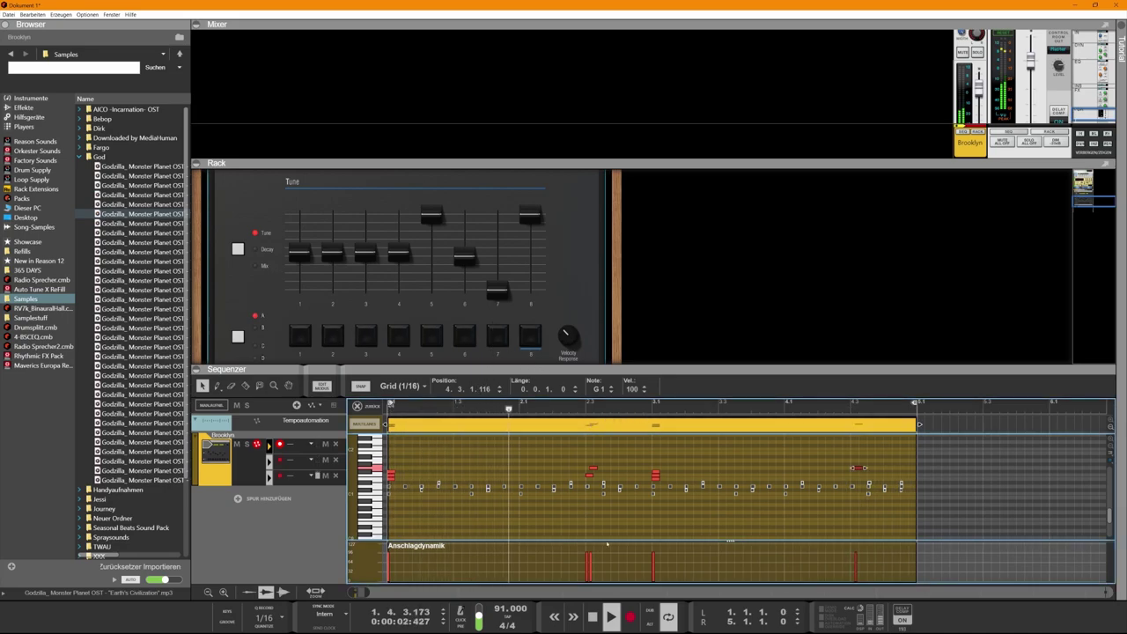
scroll(130, 329, "down", 1)
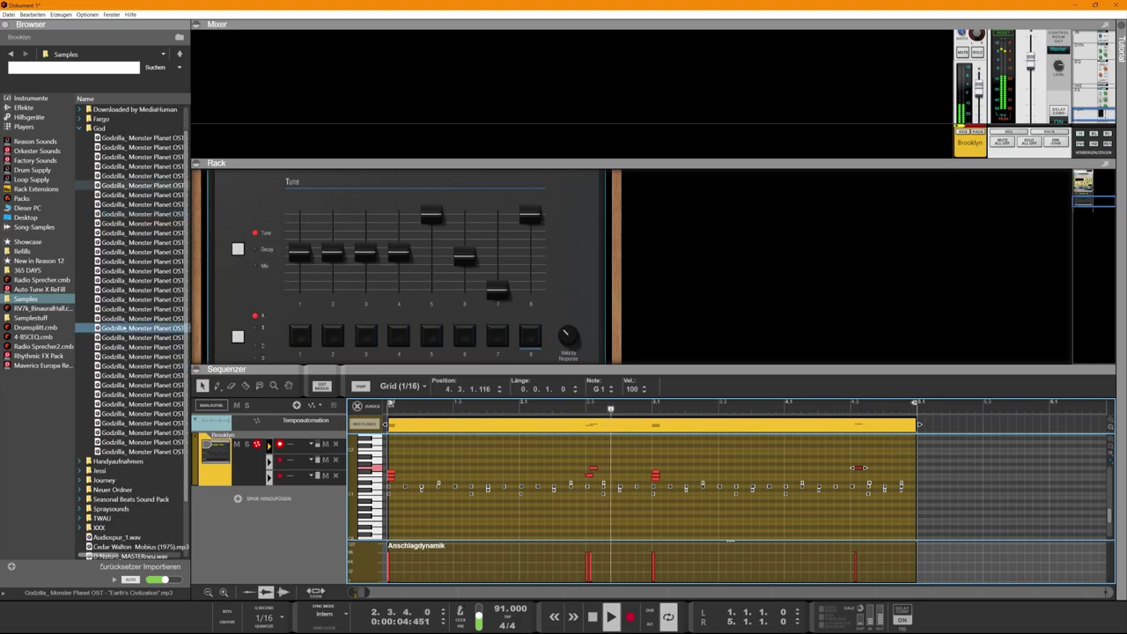
scroll(124, 328, "down", 1)
scroll(427, 319, "down", 1)
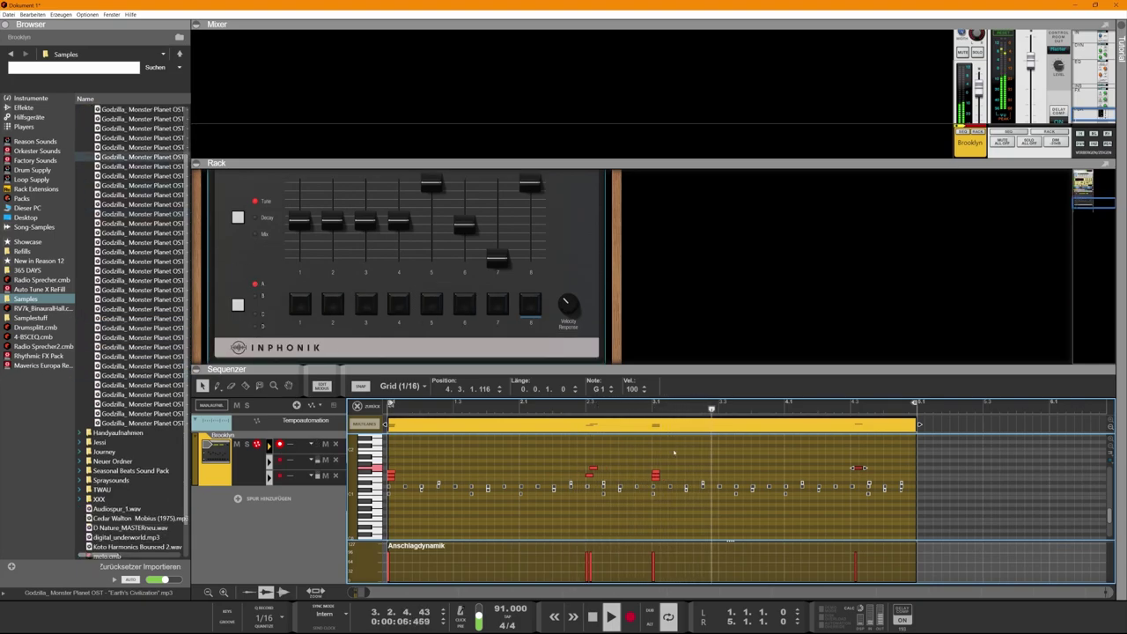
left_click_drag(584, 453, 894, 472)
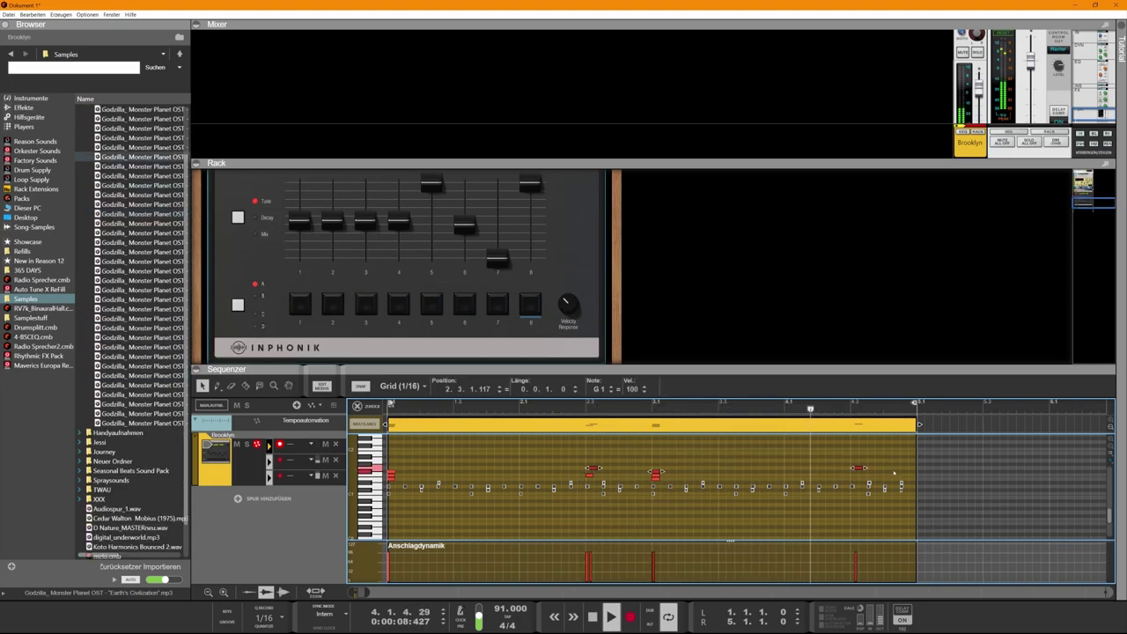
left_click(492, 242)
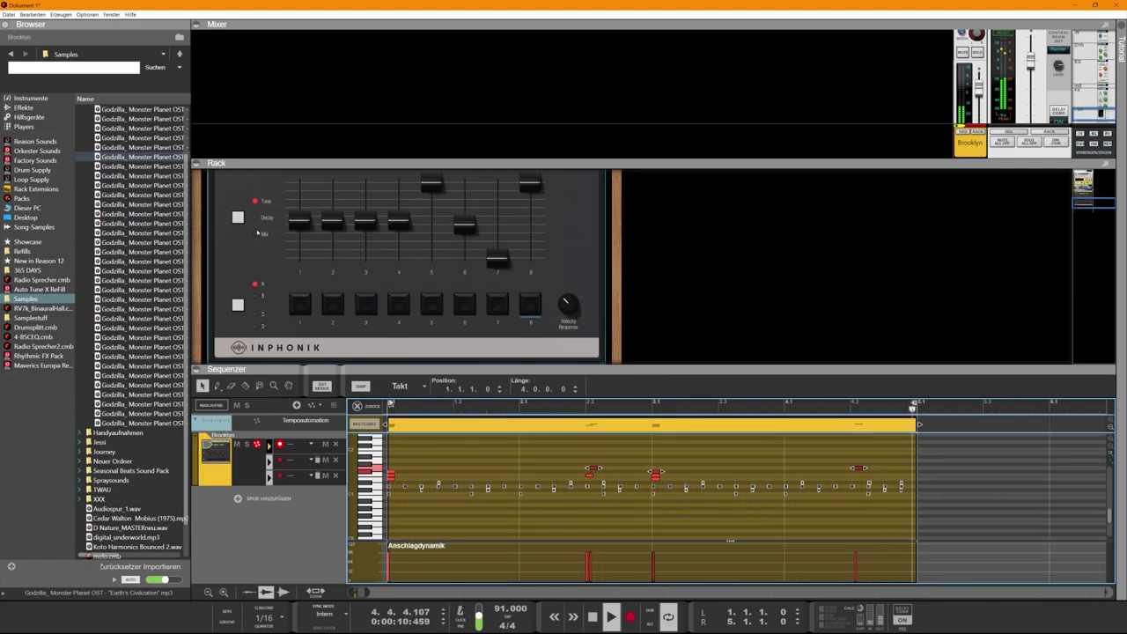
Lower pad 8's tuning to the minimum and set its sample speed to 33RPM
left_click_drag(531, 183, 532, 261)
scroll(428, 247, "up", 1)
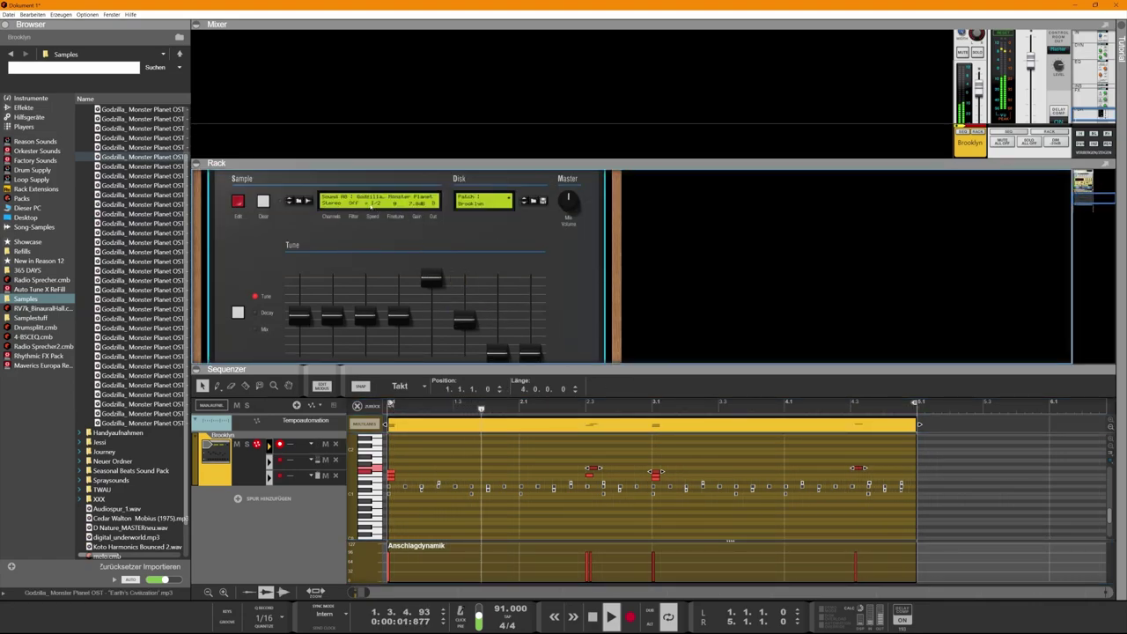
left_click(374, 205)
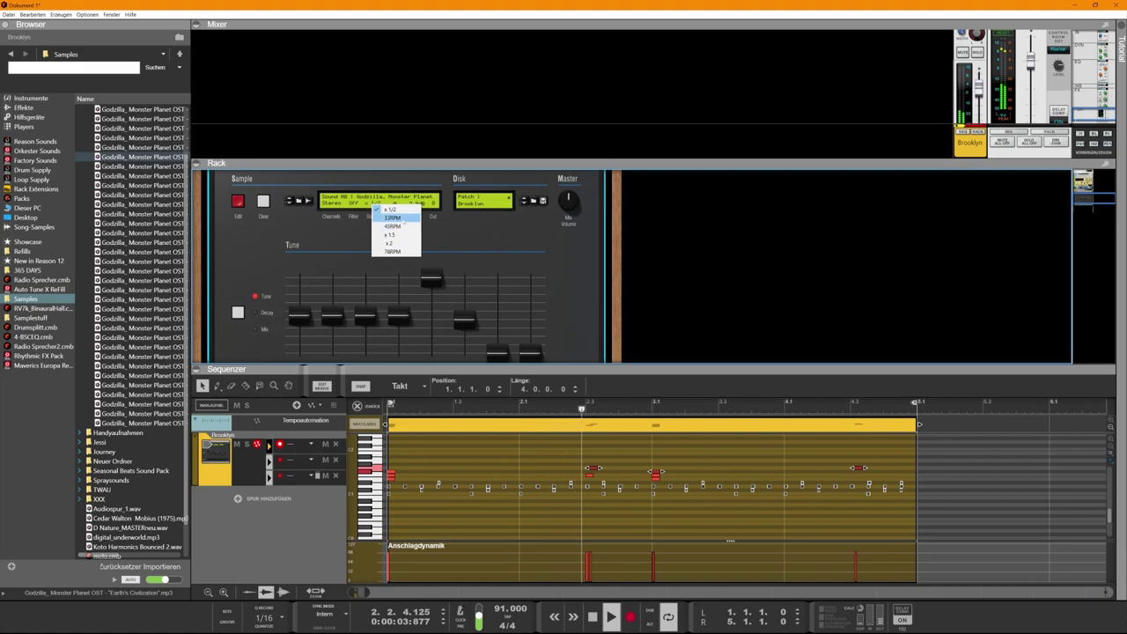
left_click(392, 217)
scroll(297, 315, "down", 2)
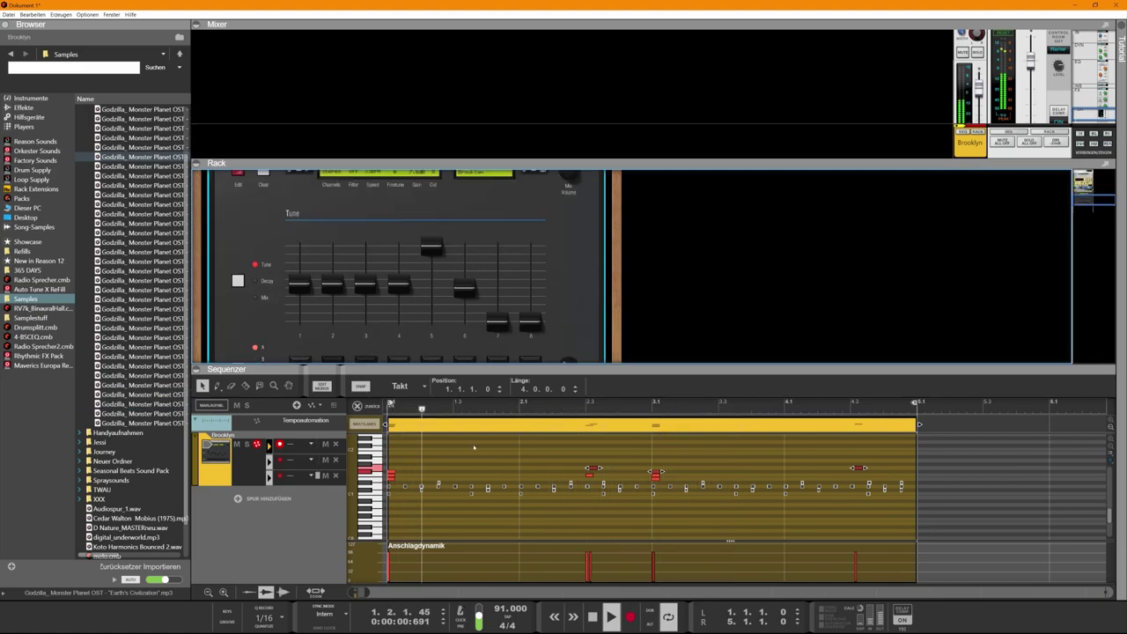
scroll(496, 312, "down", 2)
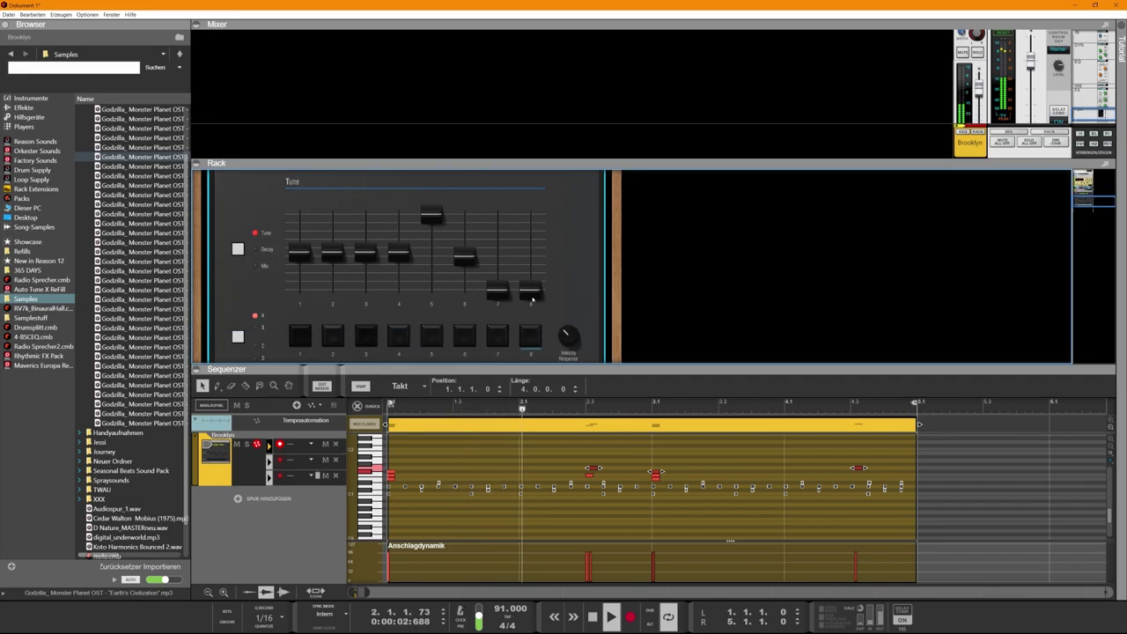
Move both G 1 notes earlier together, placing the bar 2 note at position 2.3.1.22
mouse_move(528, 369)
left_mouse_down()
mouse_move(529, 393)
mouse_move(531, 379)
left_mouse_up()
mouse_move(567, 462)
left_mouse_down()
mouse_move(883, 493)
mouse_move(885, 480)
left_mouse_up()
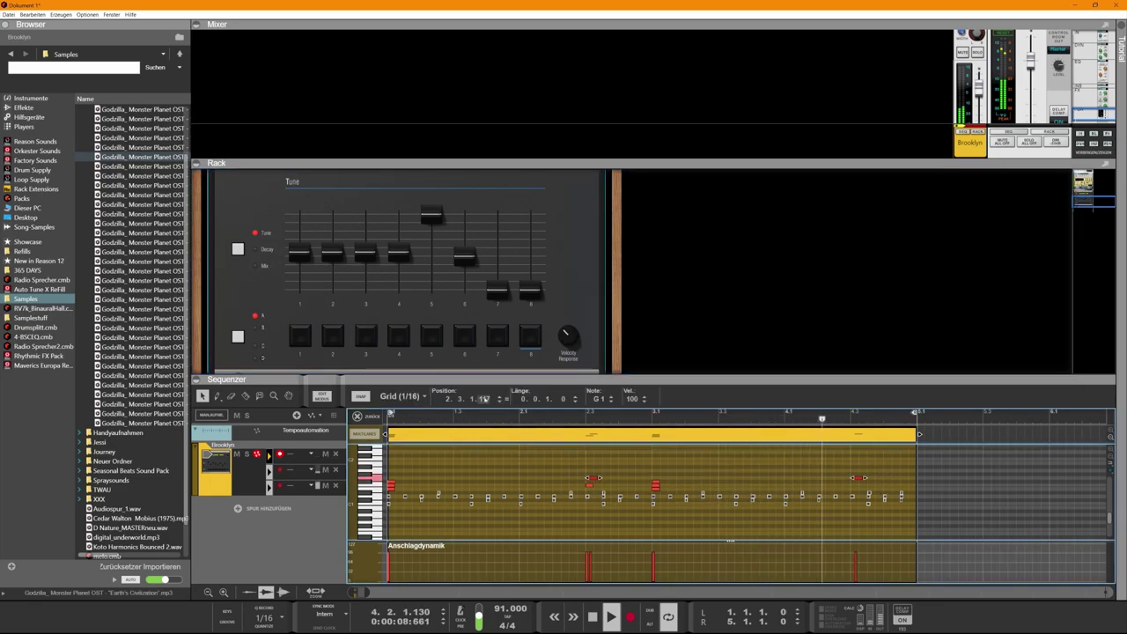
mouse_move(485, 399)
left_mouse_down()
mouse_move(485, 426)
mouse_move(485, 412)
left_mouse_up()
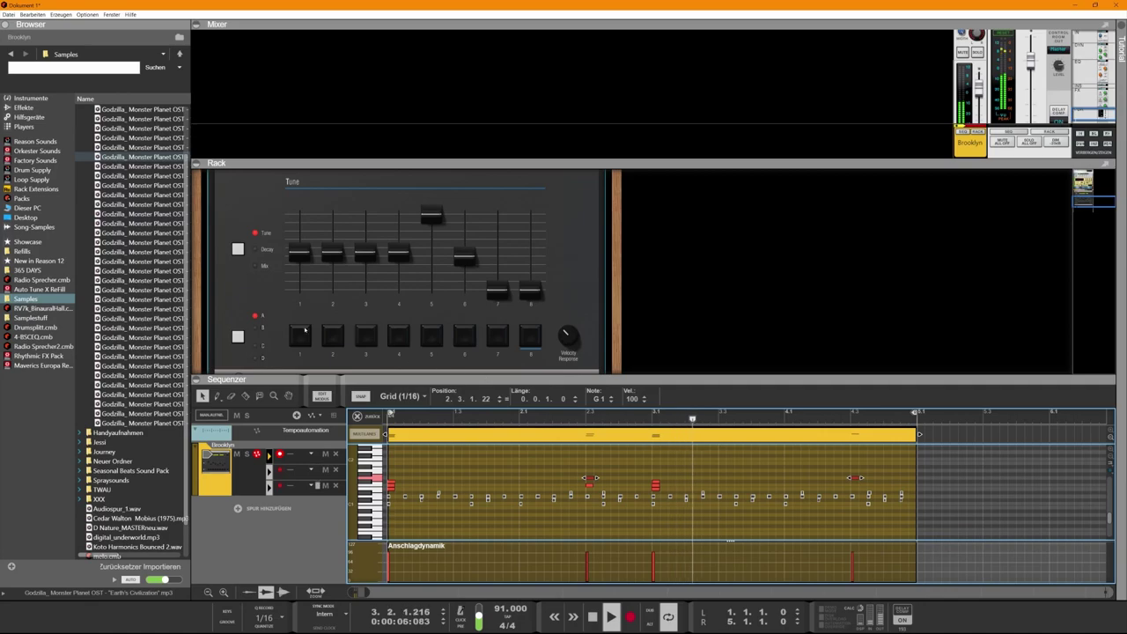
Select the "Leland's Suicide Attack" track in the God folder and switch the sampler to pad bank B
scroll(141, 220, "up", 2)
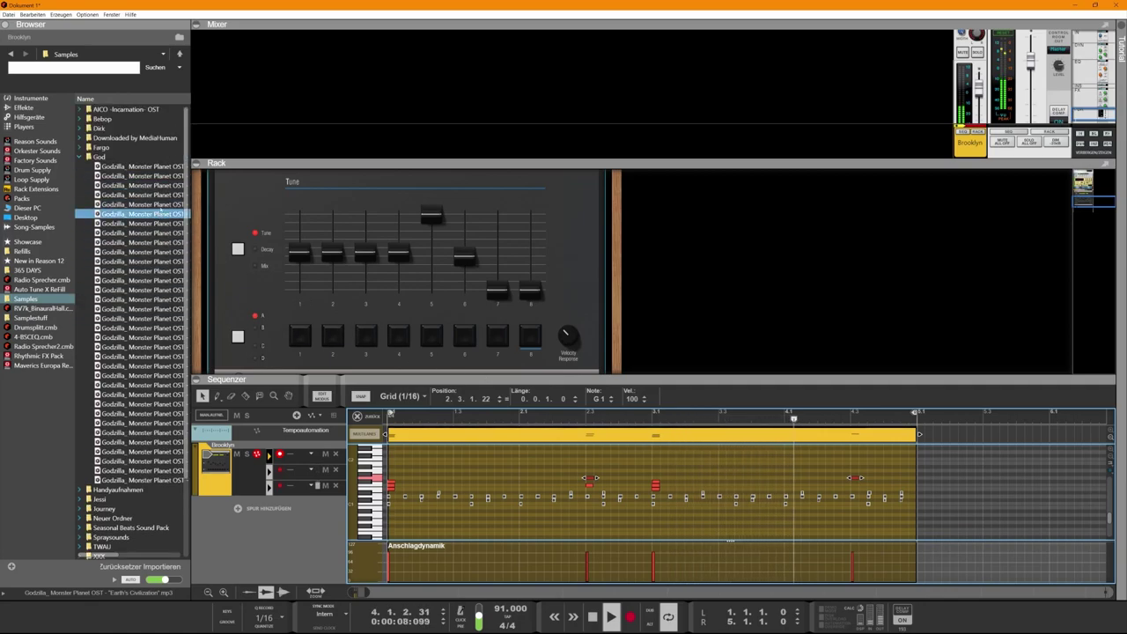
left_click(161, 309)
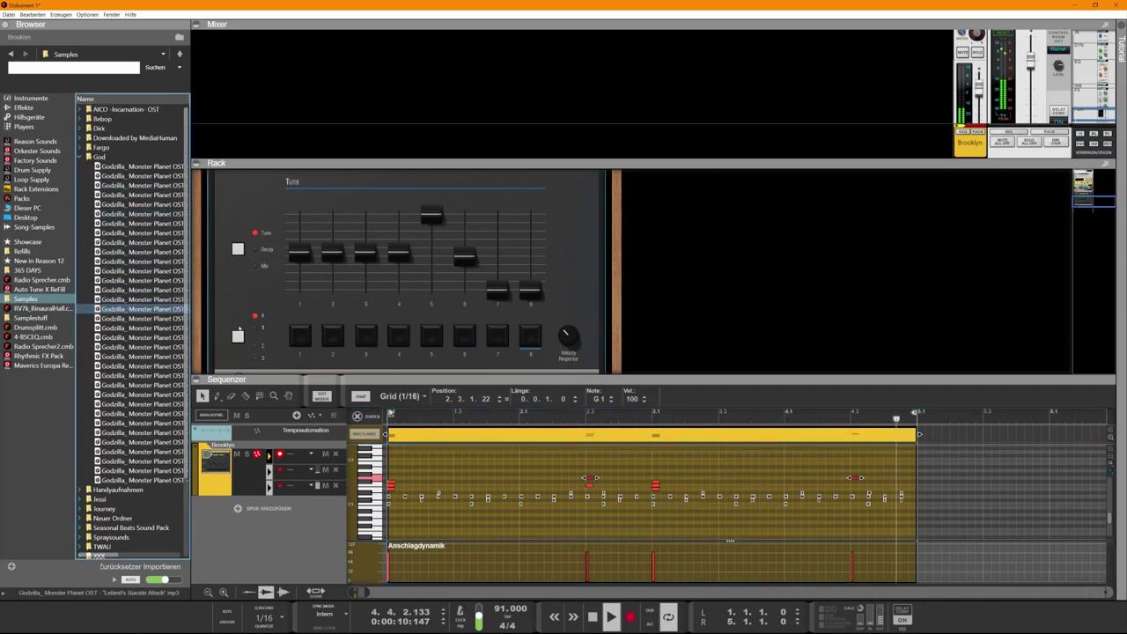
left_click(257, 329)
Audition further Godzilla tracks in the God folder, including "Mission Accomplished", "Monster Planet", "Research Paper File", "Subspace Flight" and "Withdrawal Behavior"
left_click(151, 310)
left_click(149, 329)
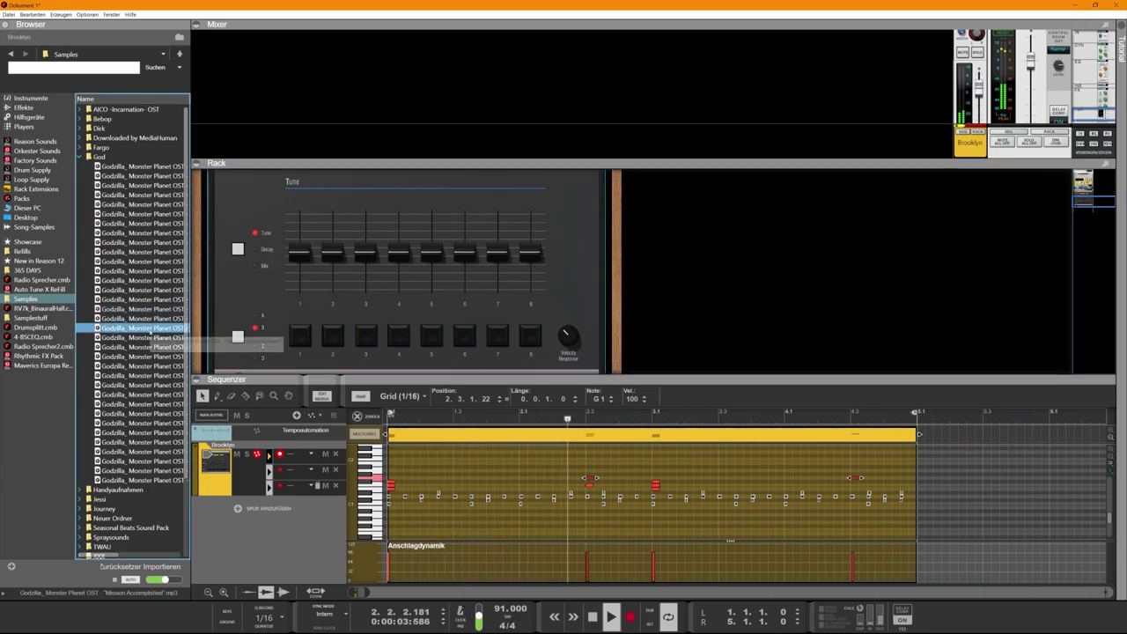
left_click(152, 337)
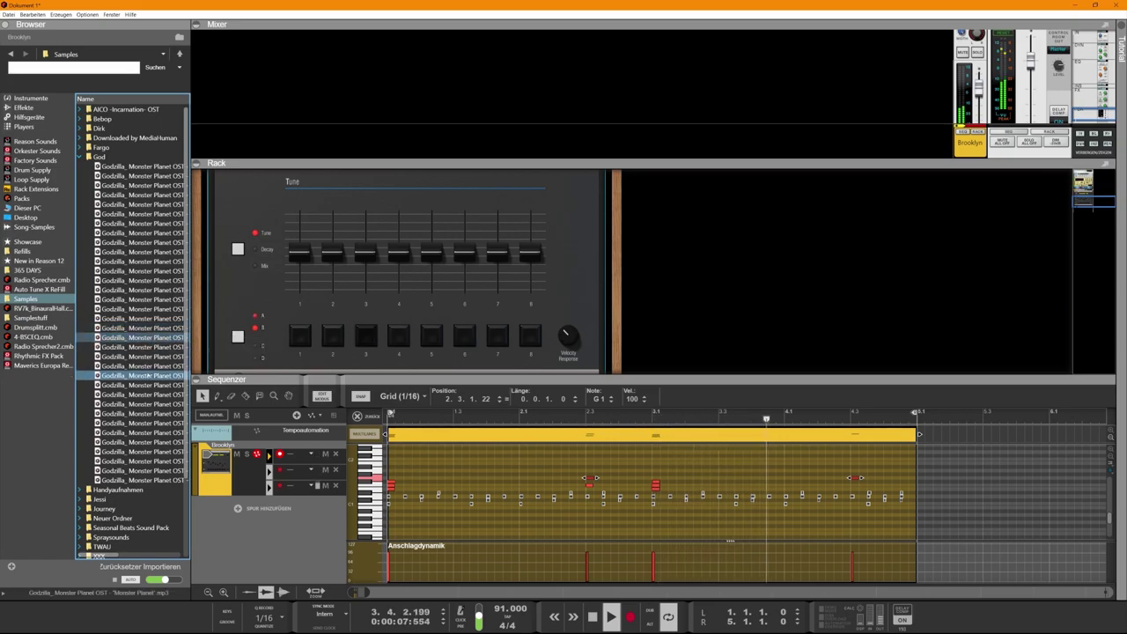
left_click(151, 375)
left_click(152, 394)
left_click(152, 386)
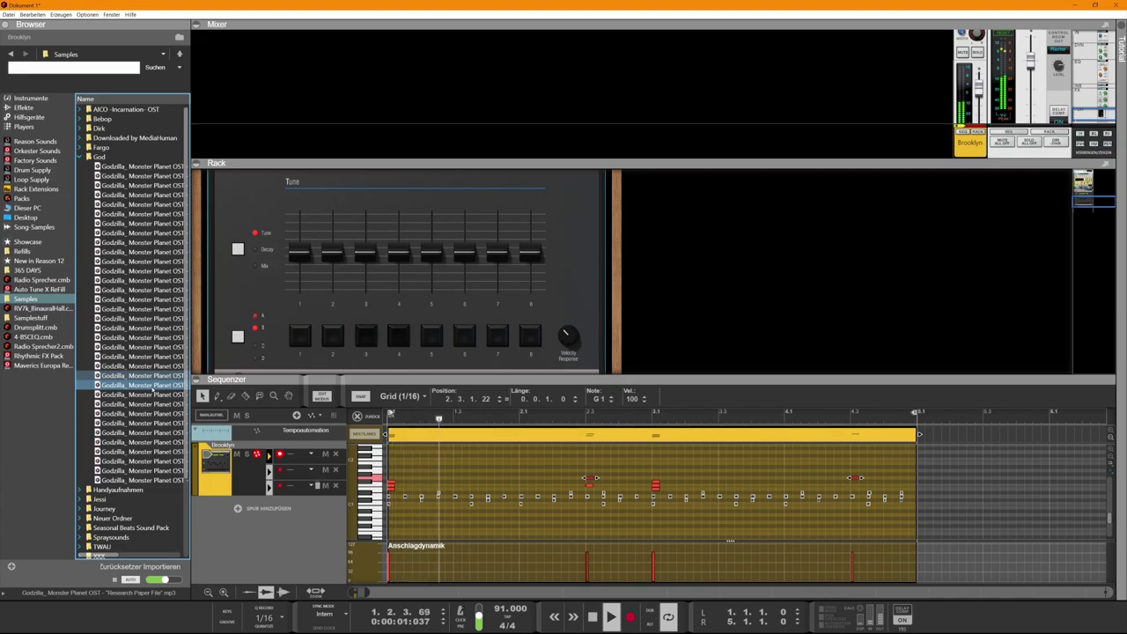
left_click(152, 395)
left_click(152, 404)
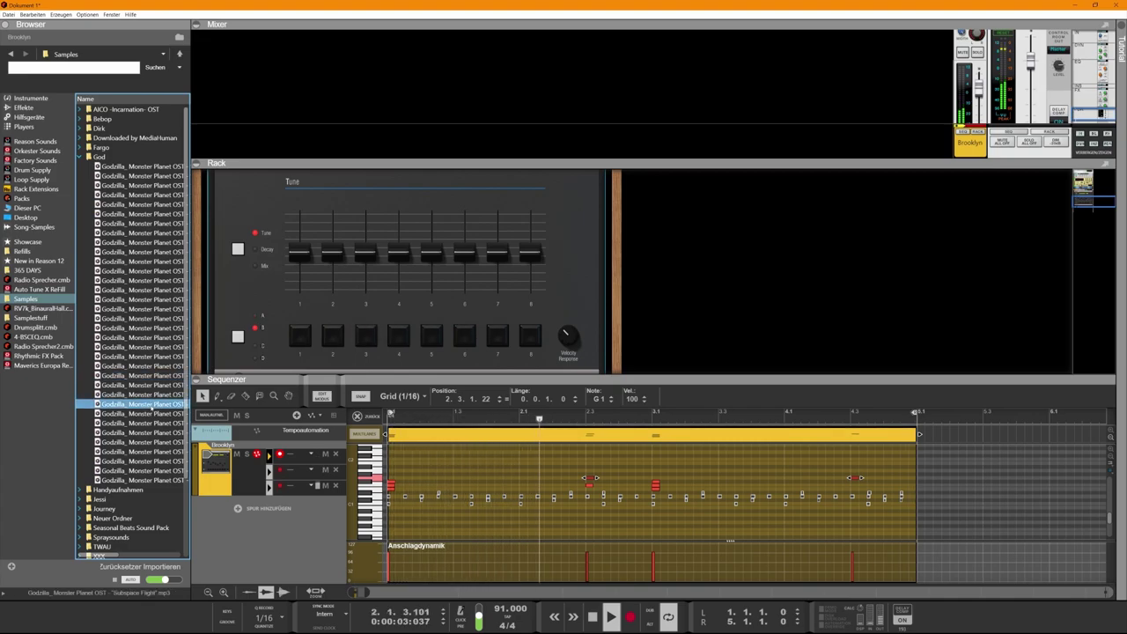
left_click(154, 423)
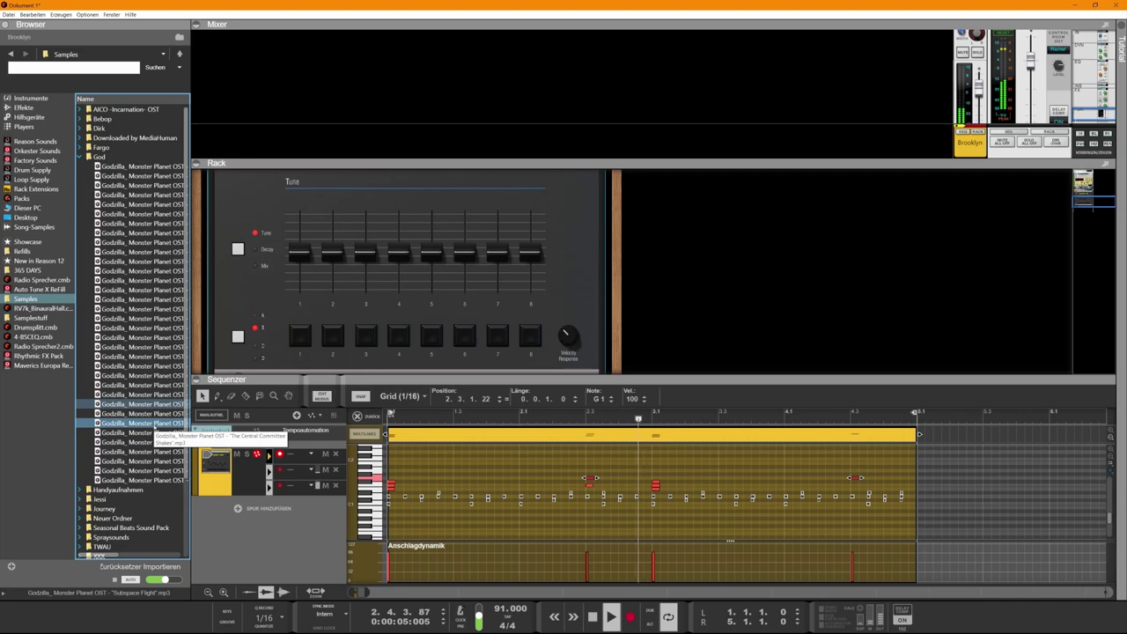
left_click(154, 461)
left_click(155, 470)
Load "Godzilla_ Monster Planet OST - Withdrawal Behavior" onto pad 1 of bank B and open it for editing
left_click_drag(156, 476, 300, 334)
left_click(115, 579)
scroll(396, 282, "up", 3)
left_click(236, 232)
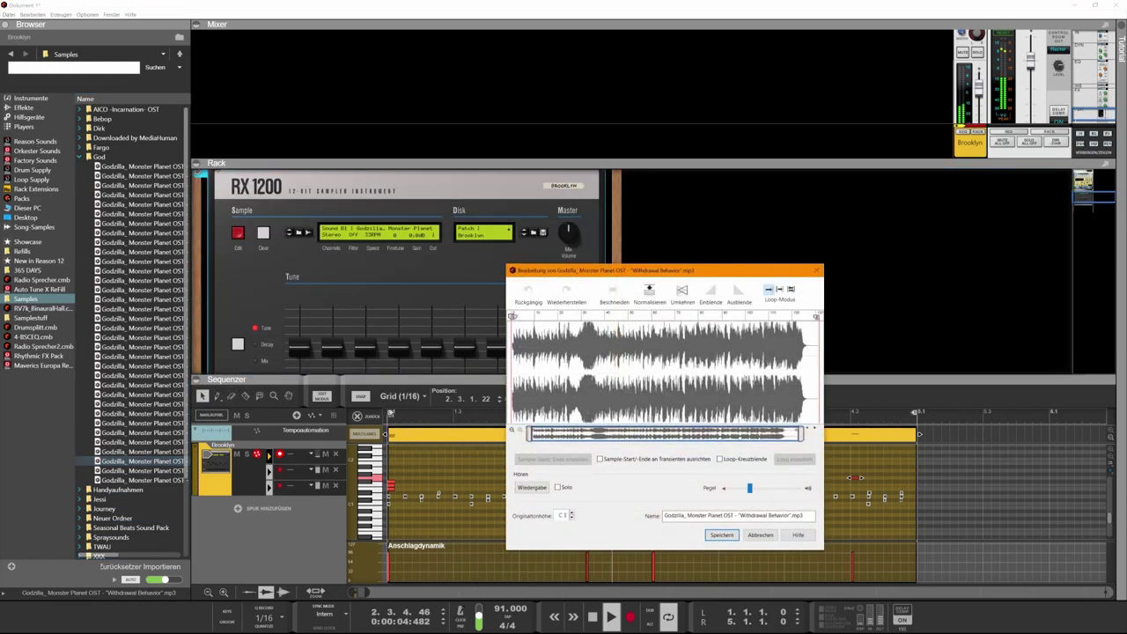
Set the start of "Withdrawal Behavior" at its first quiet sound and crop away the silence before it
left_click_drag(799, 433, 546, 433)
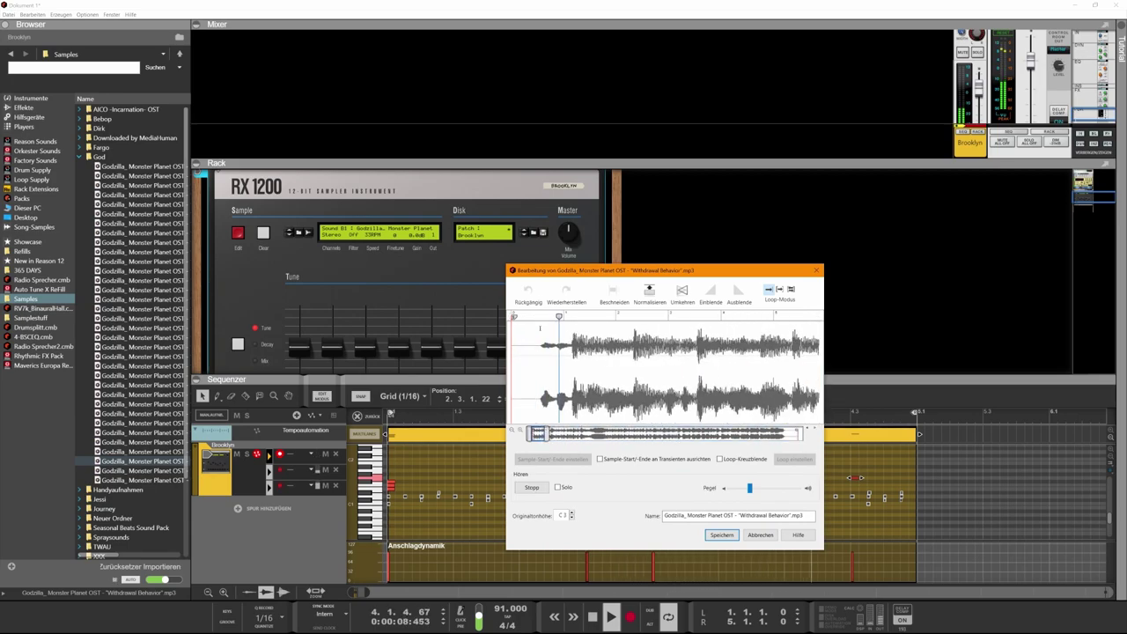
mouse_move(546, 322)
left_mouse_down()
mouse_move(531, 322)
mouse_move(542, 323)
left_mouse_up()
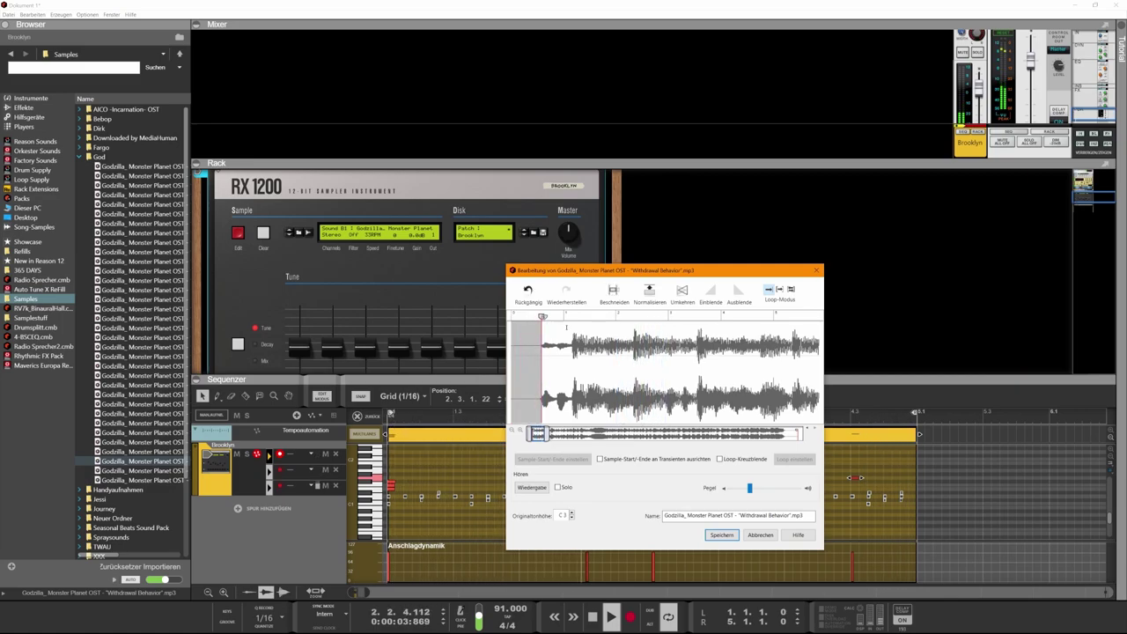
left_click_drag(547, 434, 801, 434)
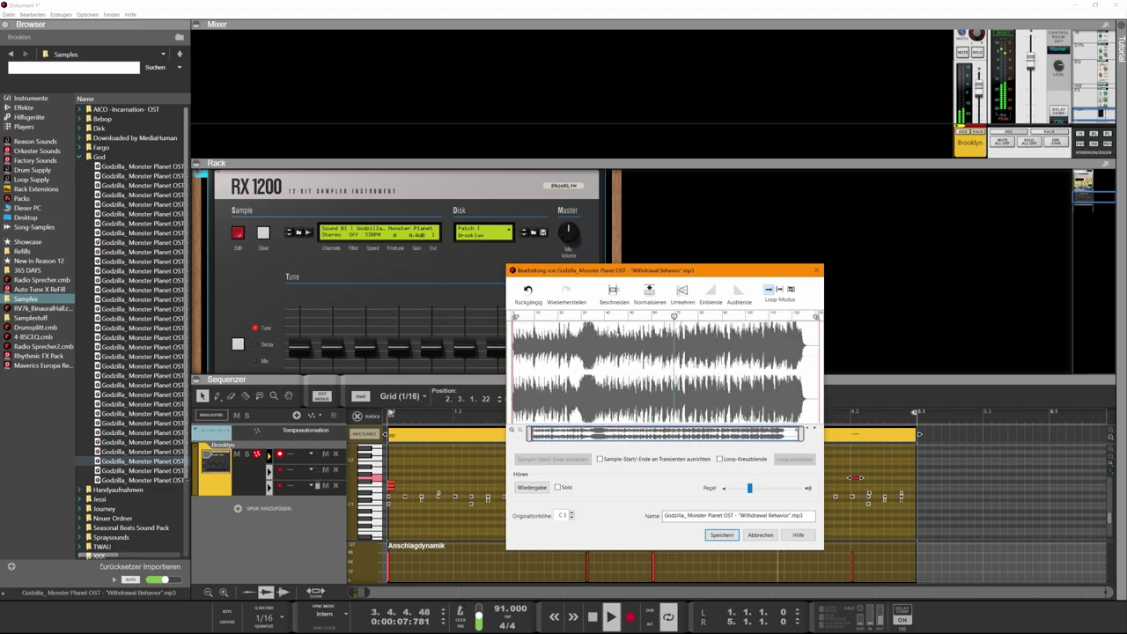
left_click_drag(801, 434, 551, 434)
left_click(546, 316)
left_click_drag(546, 316, 553, 316)
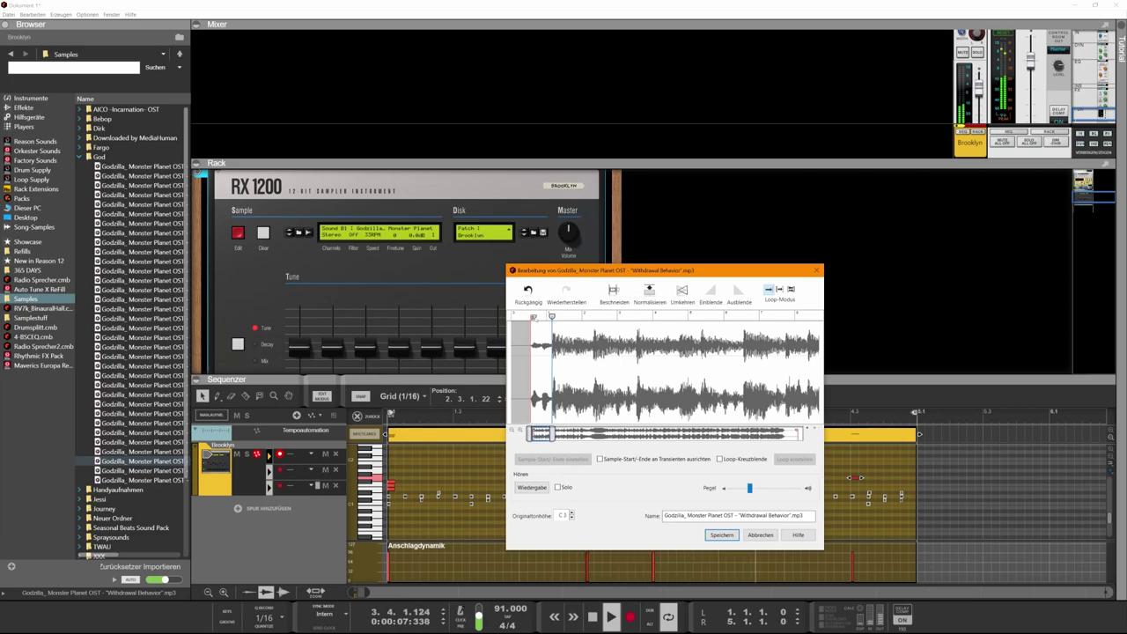
left_click(613, 291)
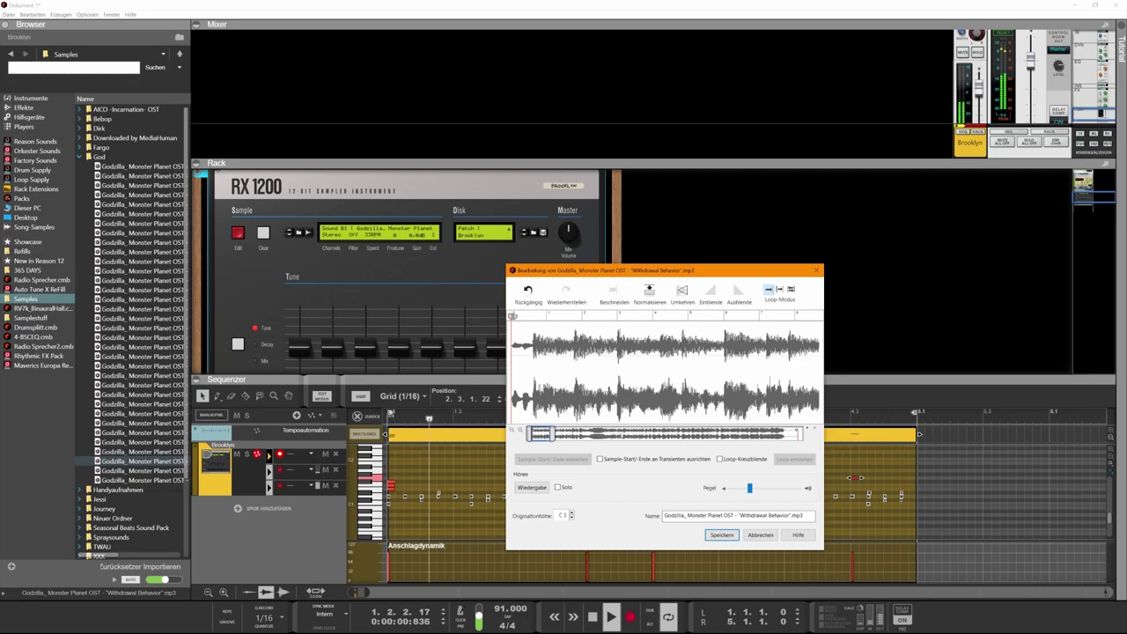
Set the sample's end just before the loud section begins and save the edited sample
left_click_drag(552, 433, 893, 439)
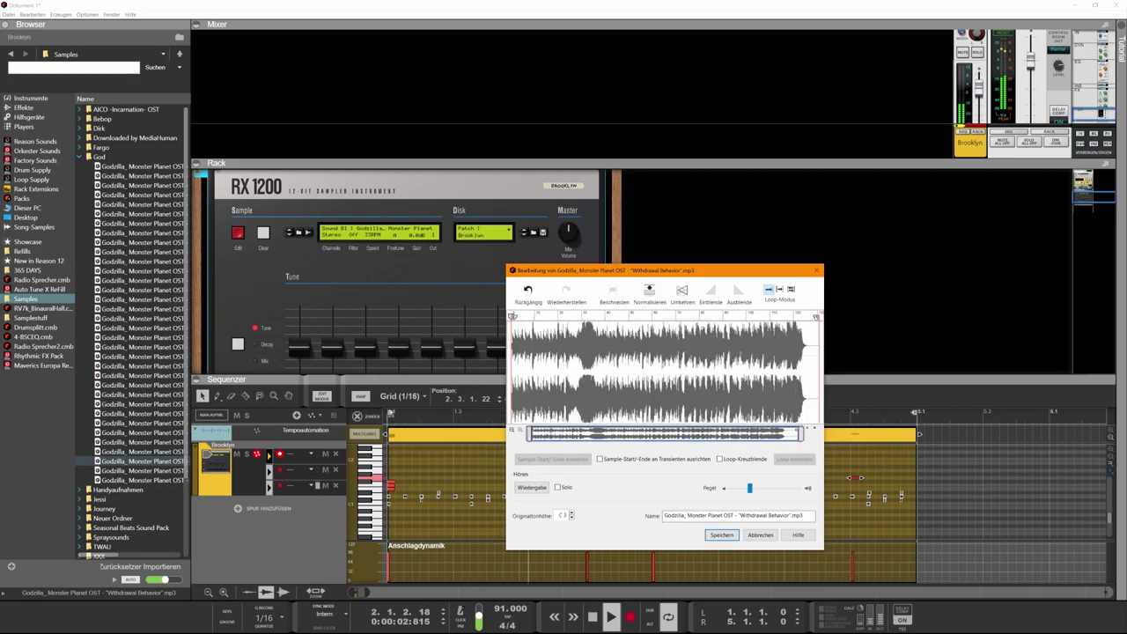
left_click_drag(800, 434, 553, 441)
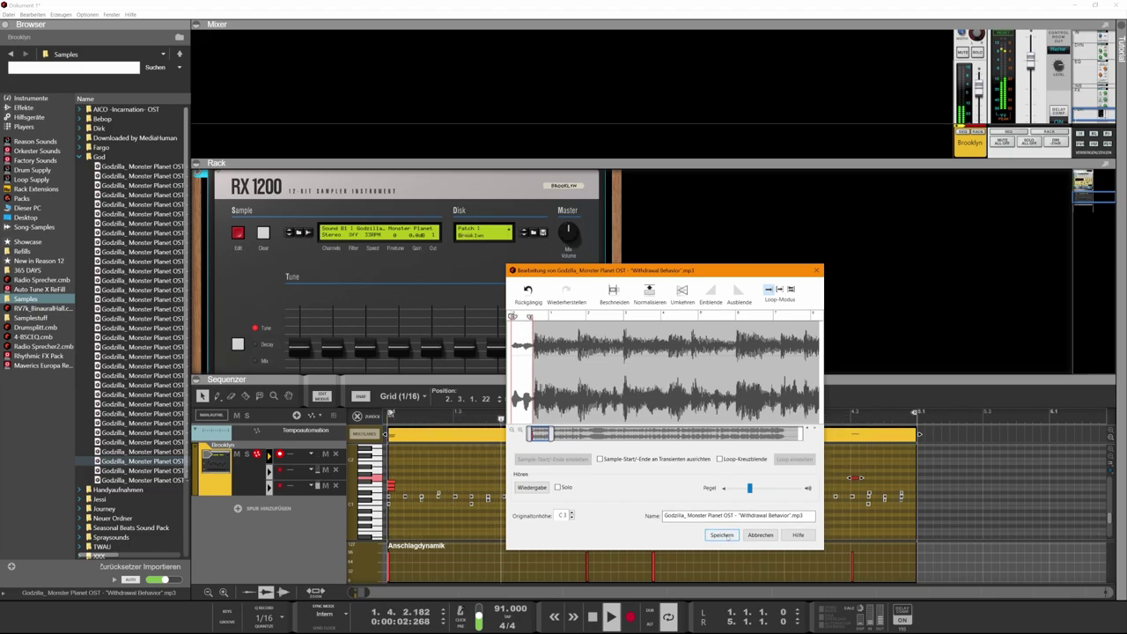
left_click(721, 535)
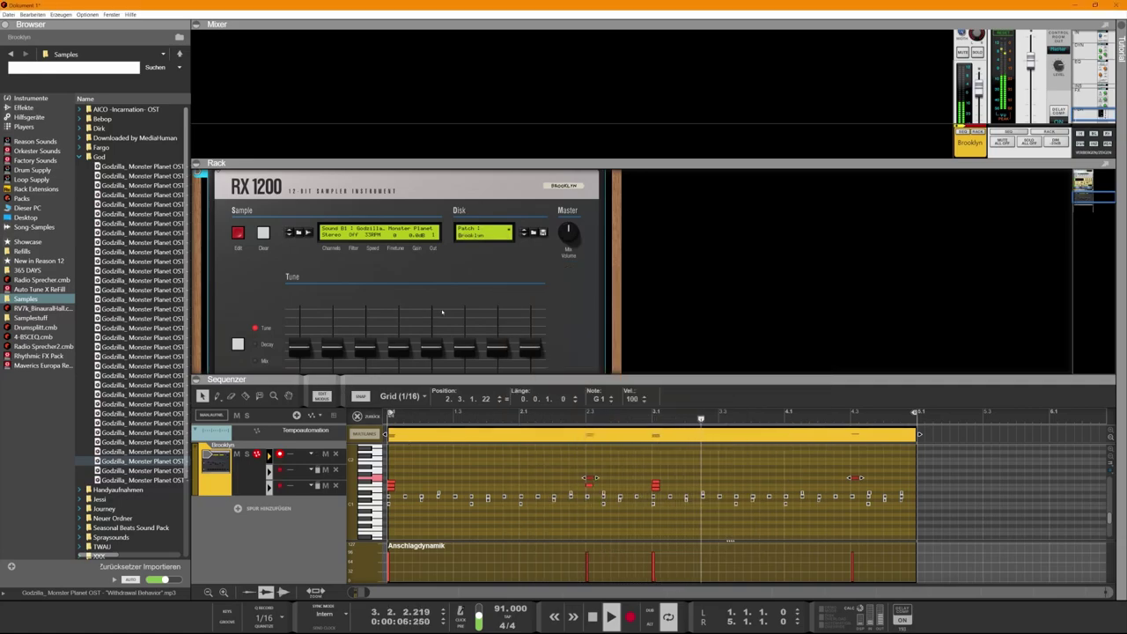
Route pad 1 of bank B to output 8
scroll(331, 324, "down", 1)
left_click(432, 203)
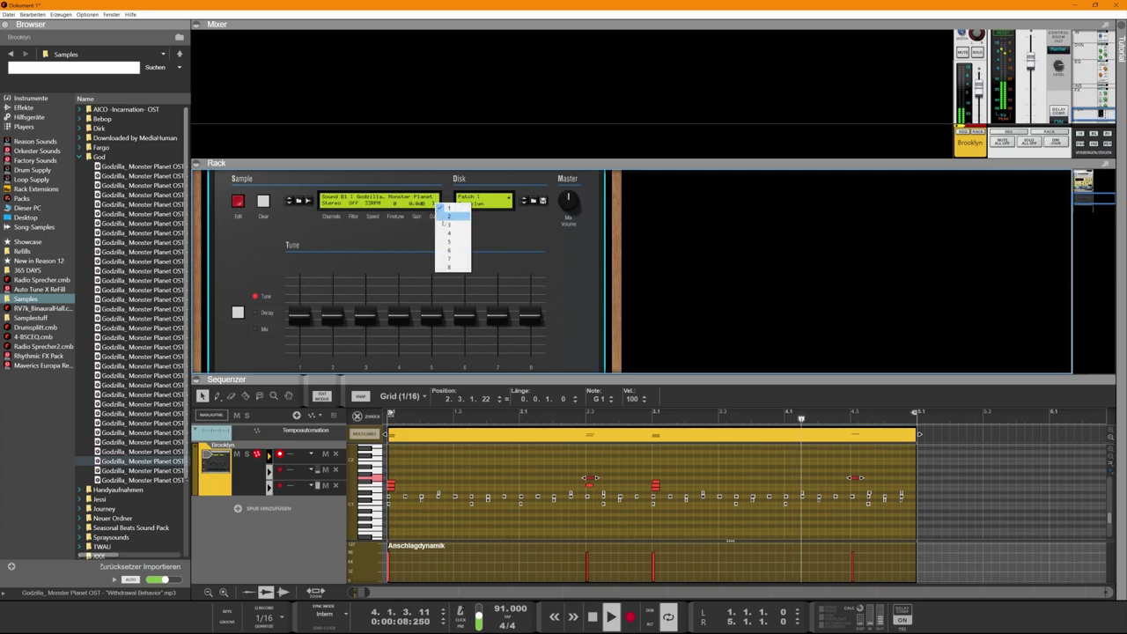
left_click(457, 267)
scroll(379, 304, "down", 2)
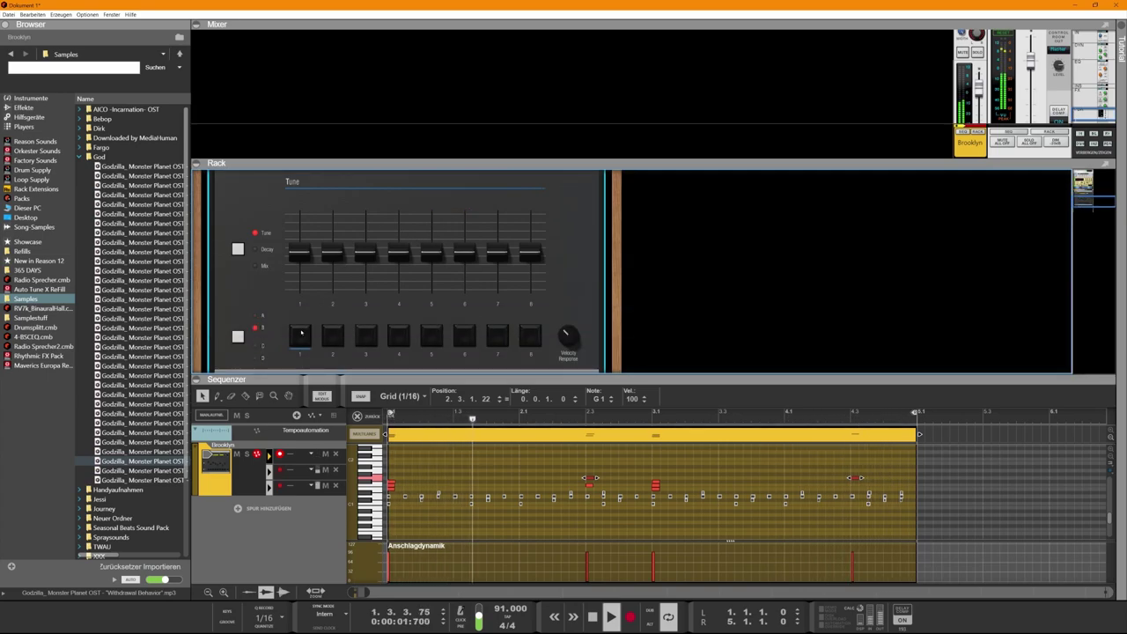
scroll(296, 335, "up", 1)
scroll(297, 335, "down", 2)
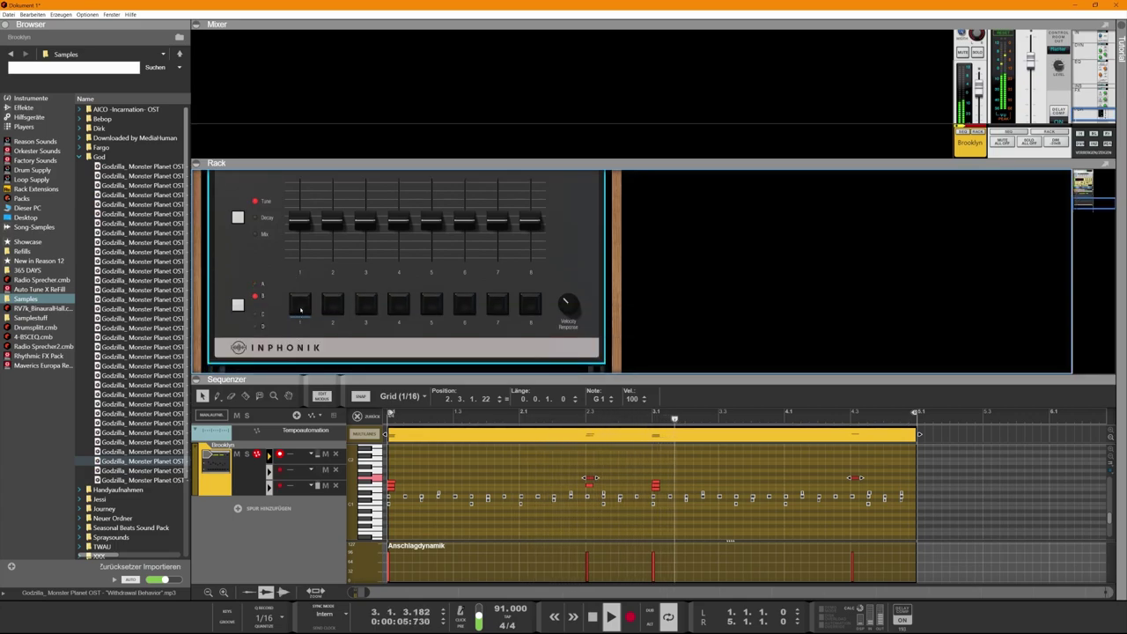
Reopen the "Withdrawal Behavior" sample, move its start slightly later, and play pad 1 of bank B to check it
scroll(301, 309, "up", 3)
left_click(237, 201)
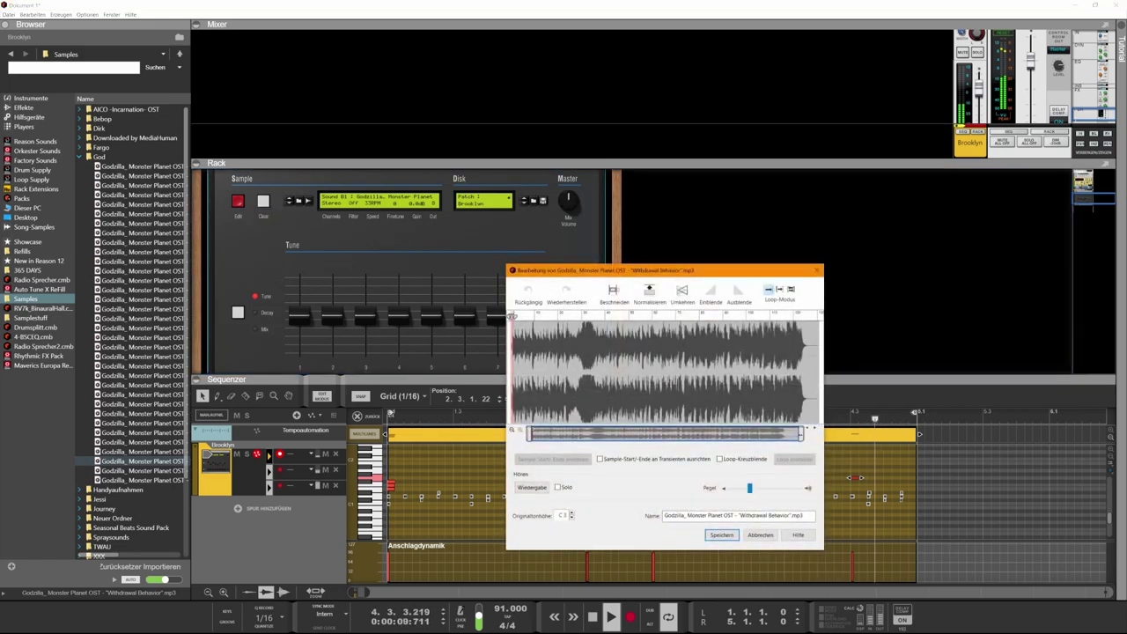
left_click_drag(800, 434, 544, 434)
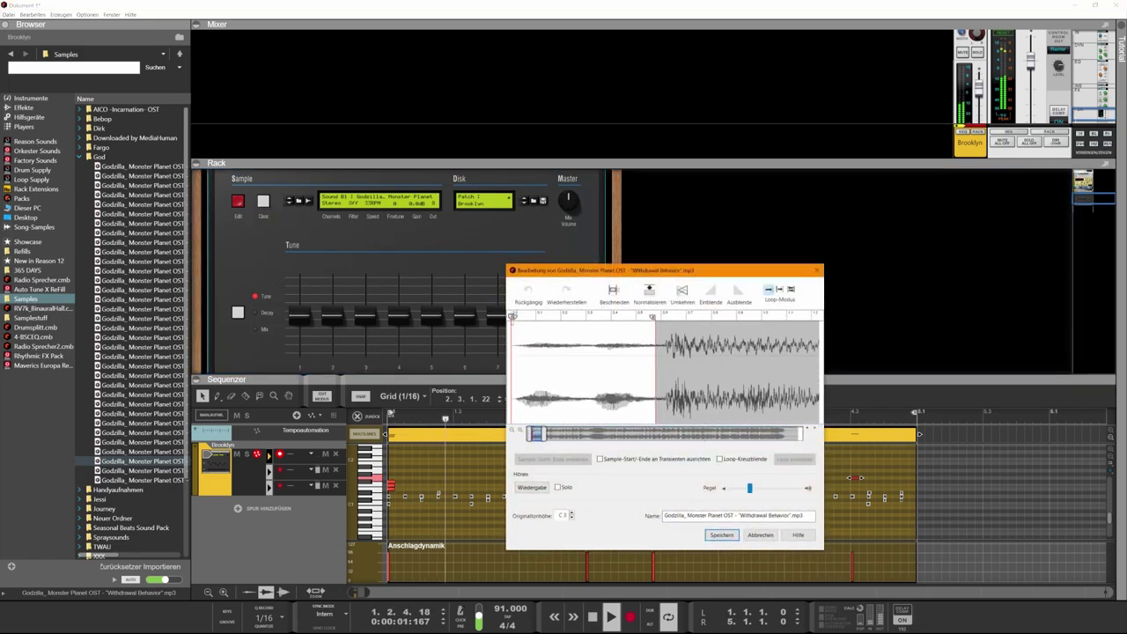
left_click_drag(513, 318, 517, 319)
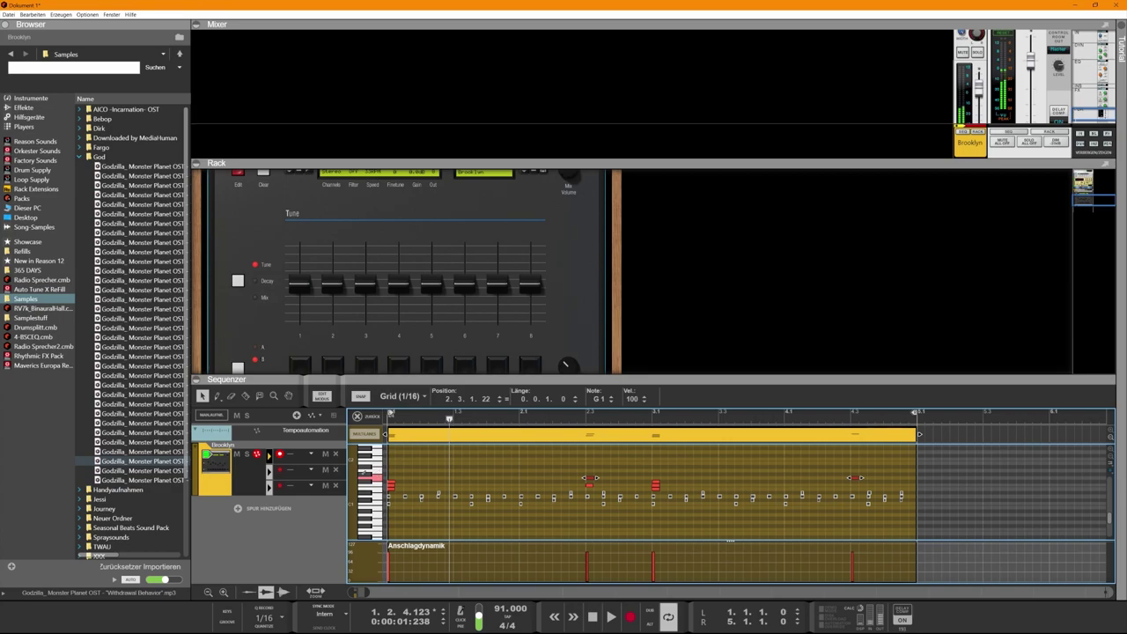
left_click(297, 370)
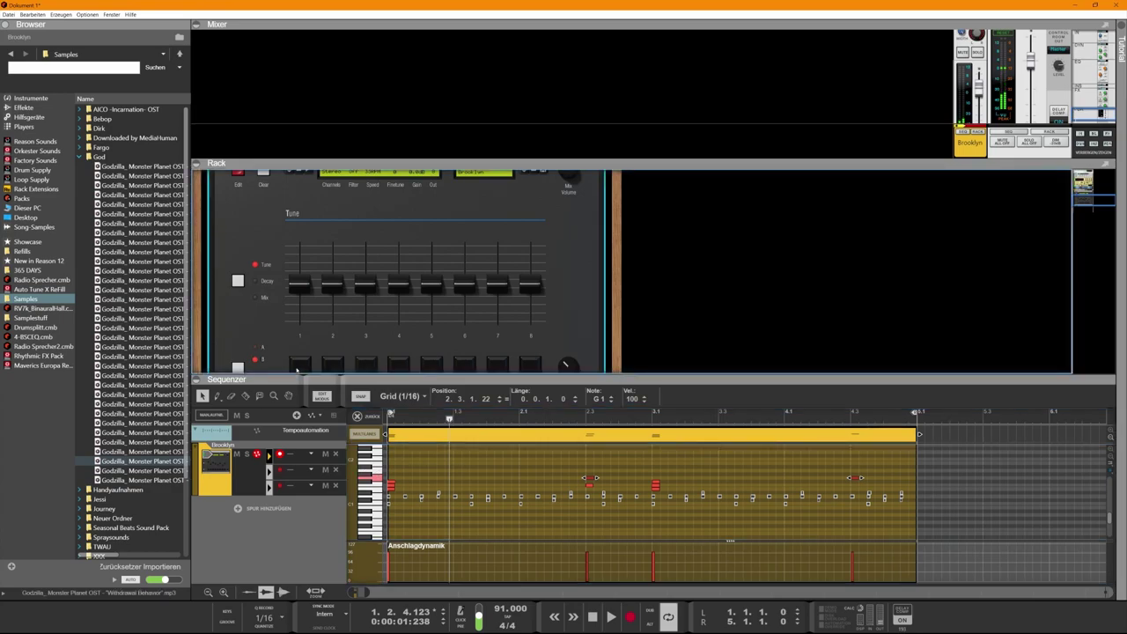
left_click(210, 455)
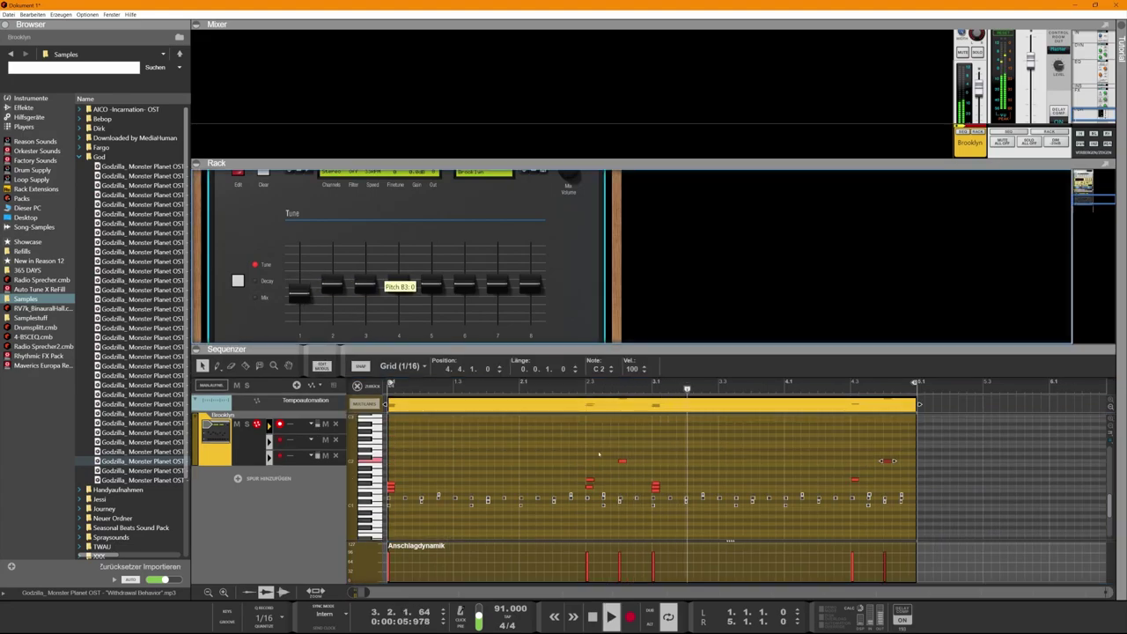
Create a Pitch B1 automation lane for pad 1's tune slider and add a point of value 2 at position 4.4.1.0
right_click(297, 300)
left_click(310, 301)
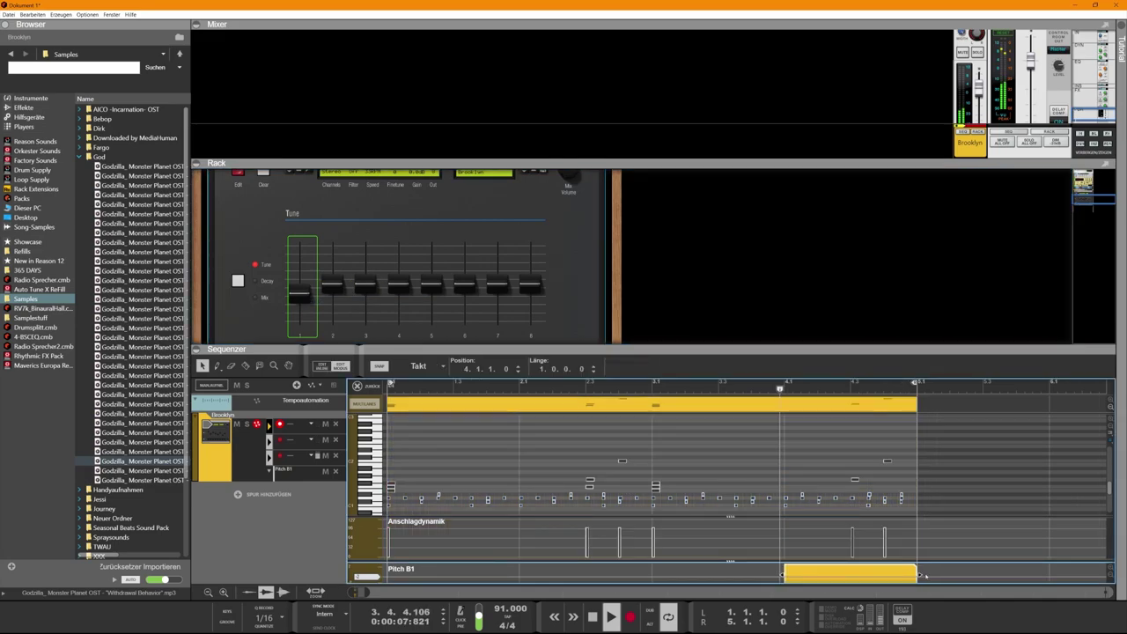
scroll(822, 579, "right", 1)
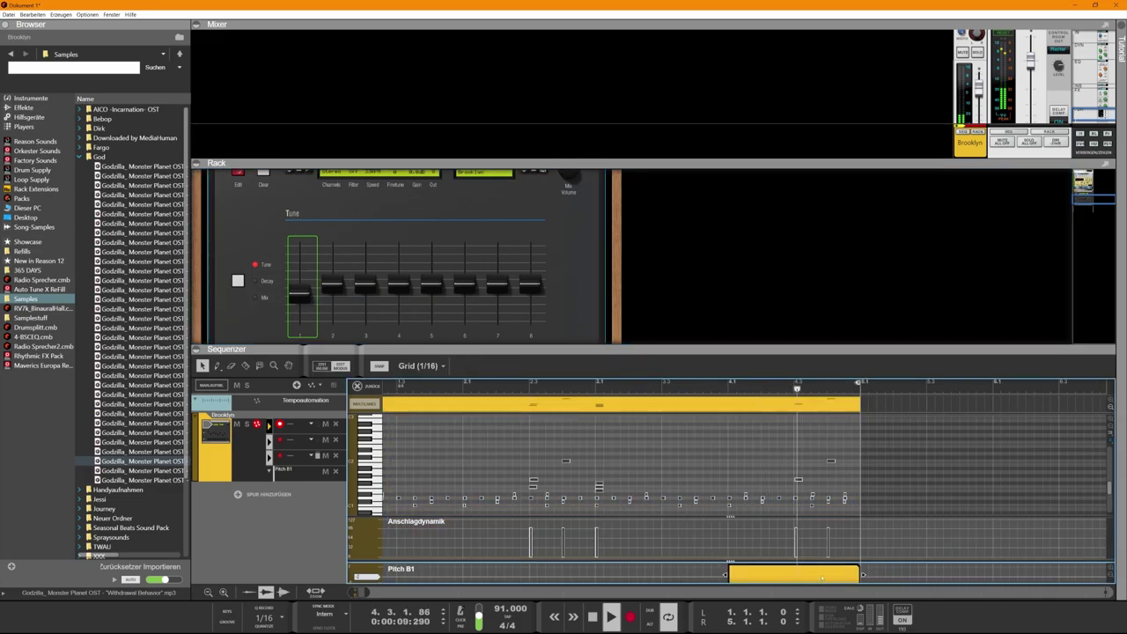
left_click(827, 572)
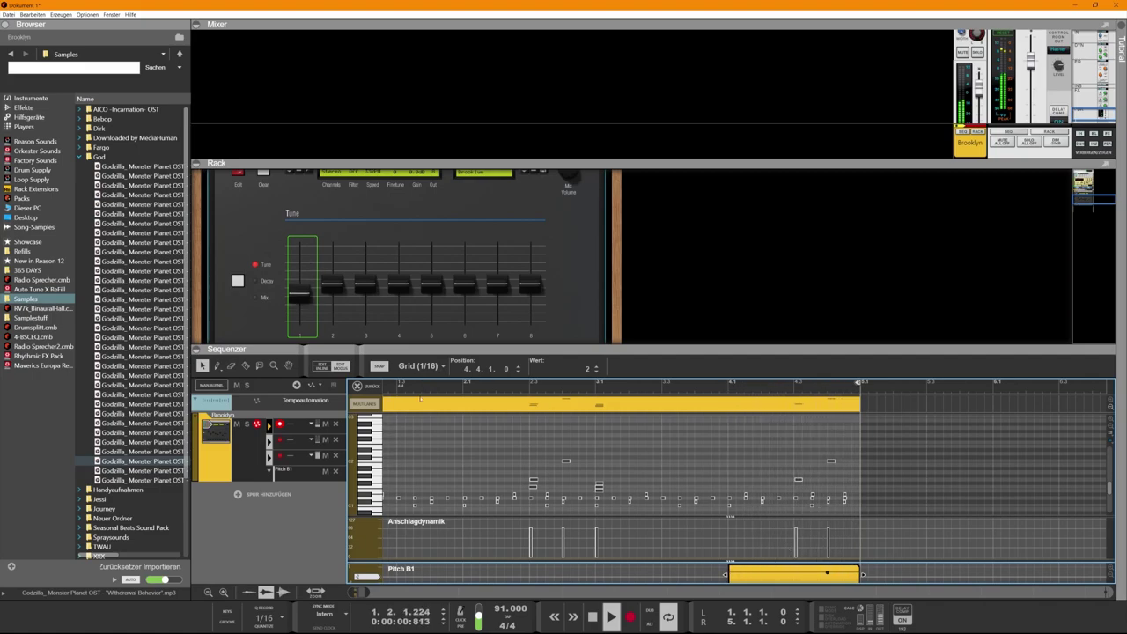
key("space")
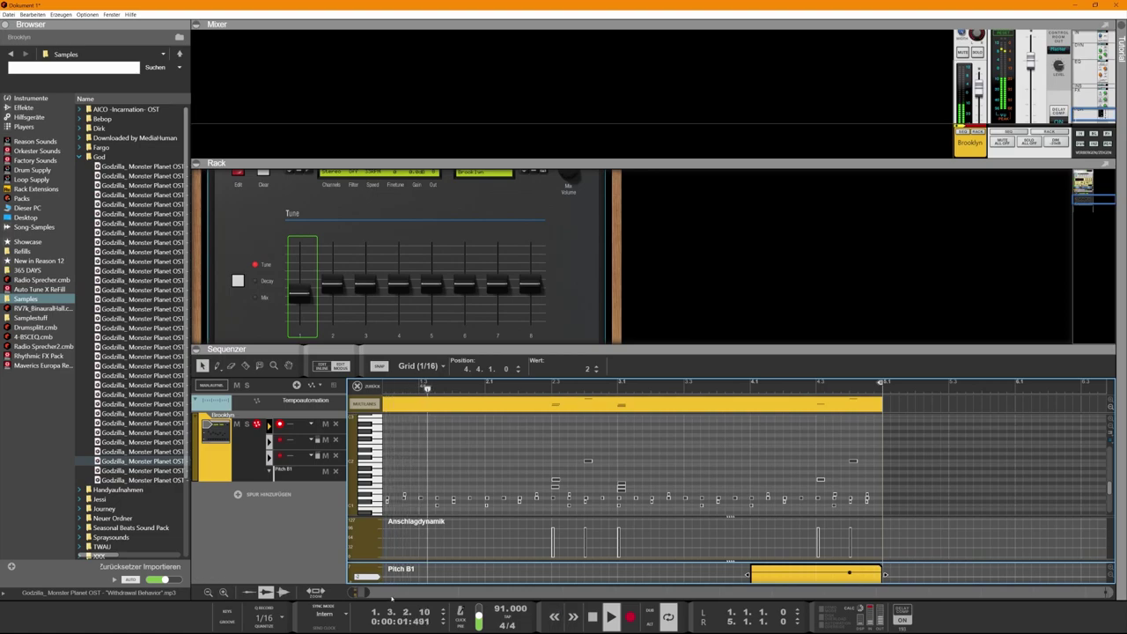
Delay the C 2 note in bar 4 to position 4.4.1.40
left_click(209, 593)
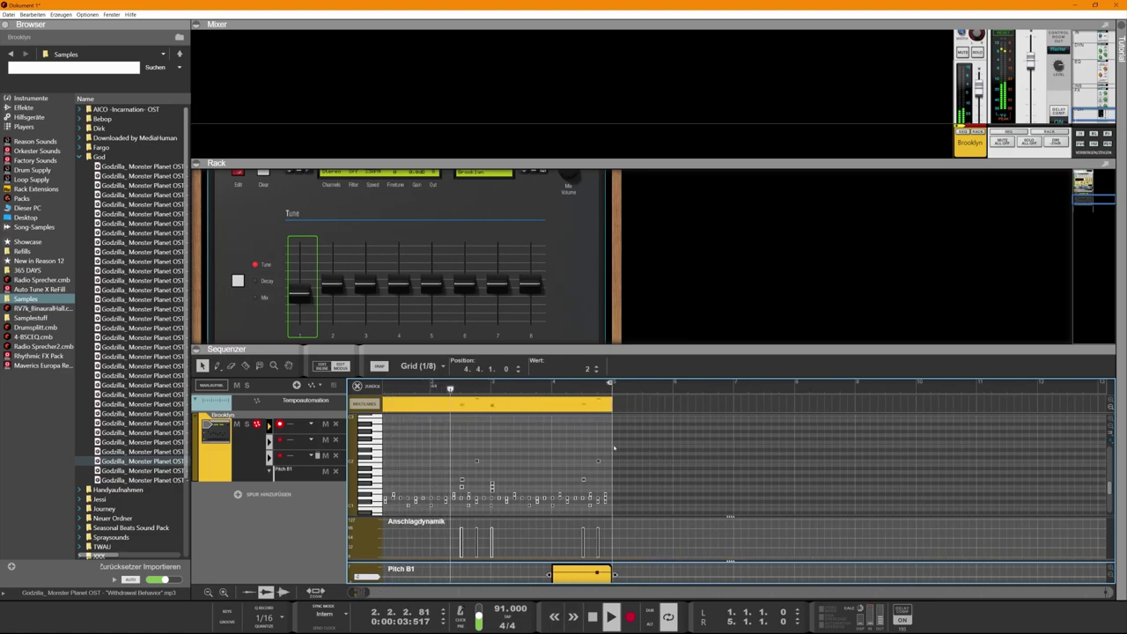
double_click(598, 461)
double_click(505, 370)
type("20")
key("Return")
left_click_drag(506, 372, 506, 361)
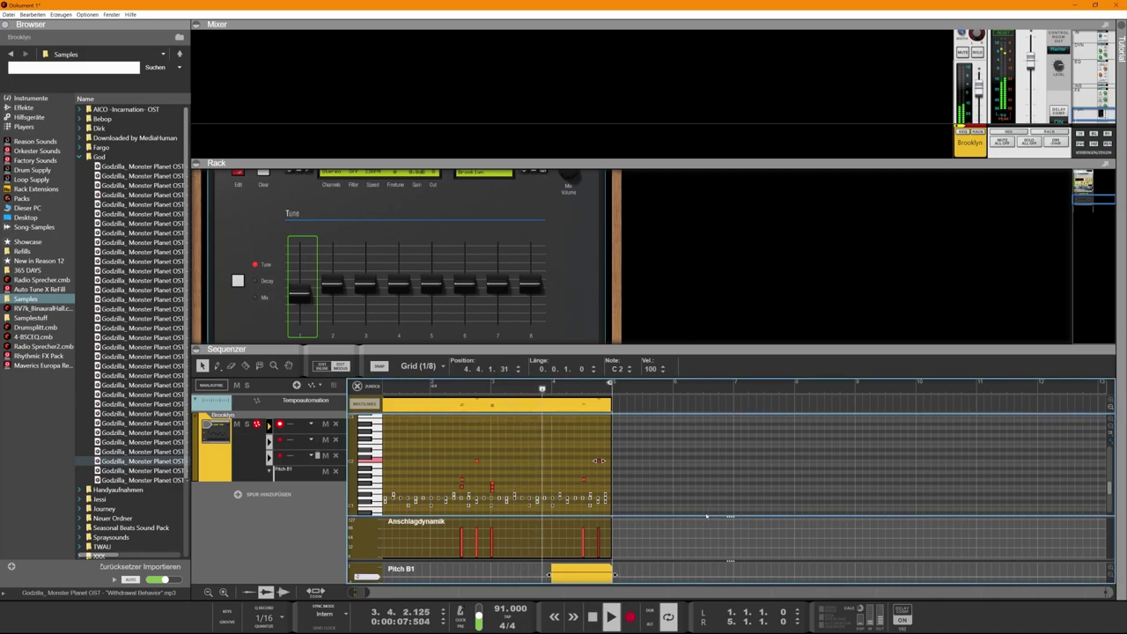
scroll(665, 470, "up", 1)
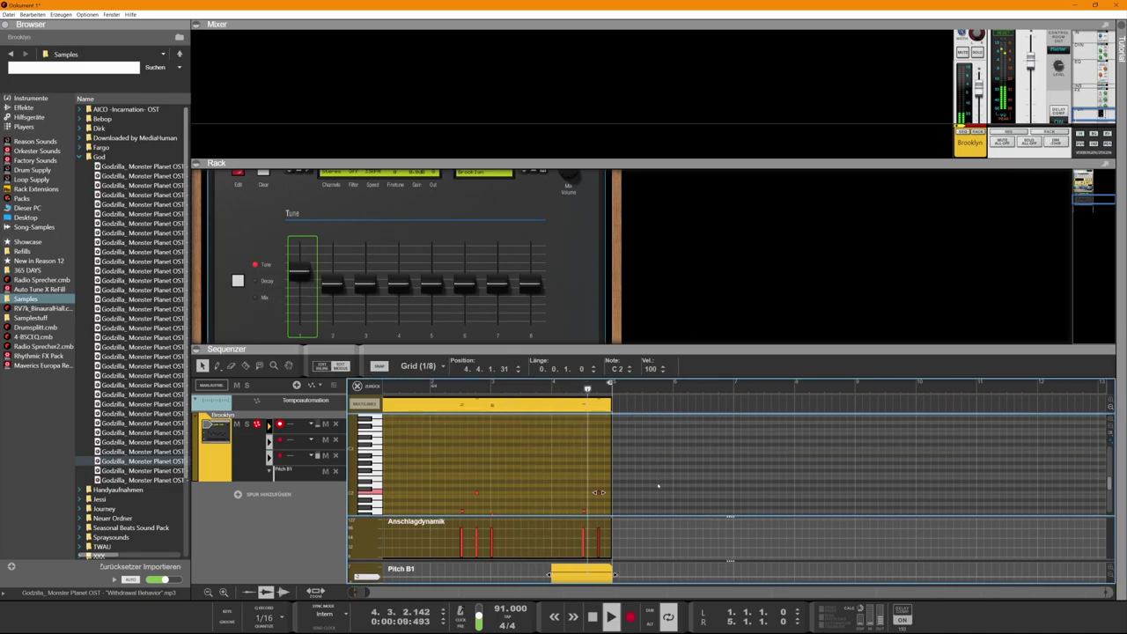
scroll(658, 485, "down", 1)
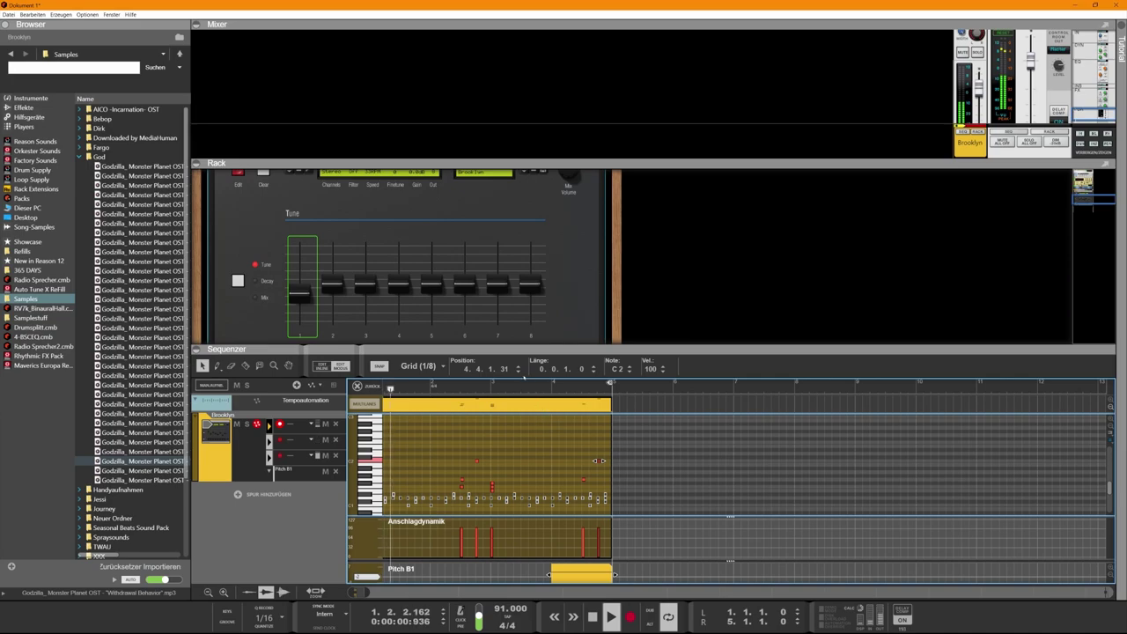
left_click_drag(507, 370, 507, 366)
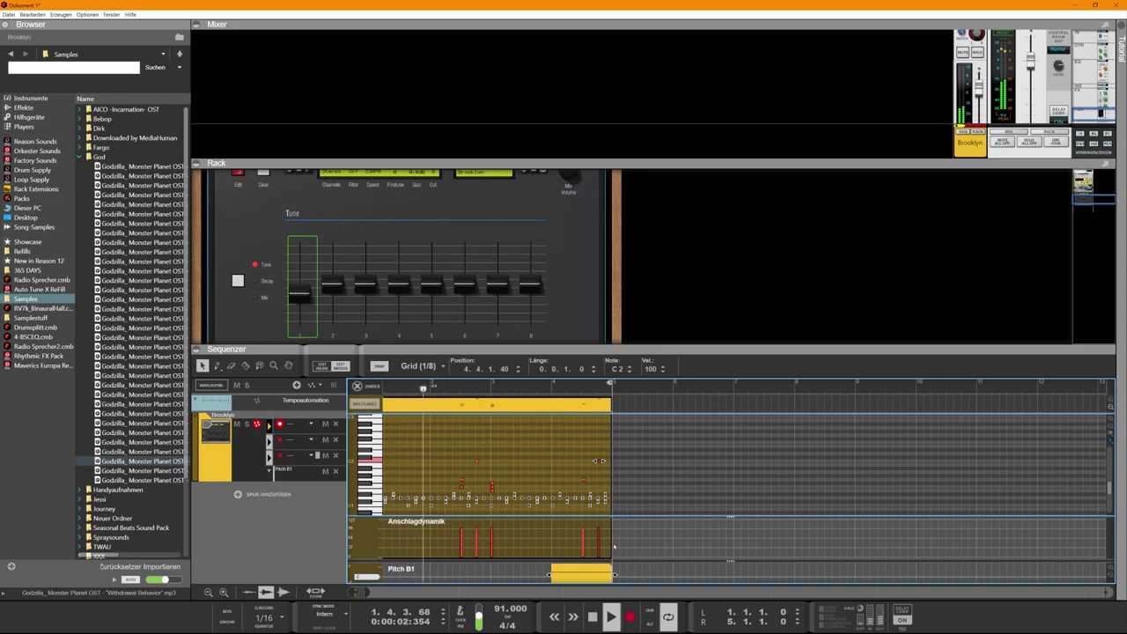
Enlarge the rack area to show the sampler's tune sliders and pads
scroll(439, 339, "down", 3)
left_click_drag(439, 349, 440, 455)
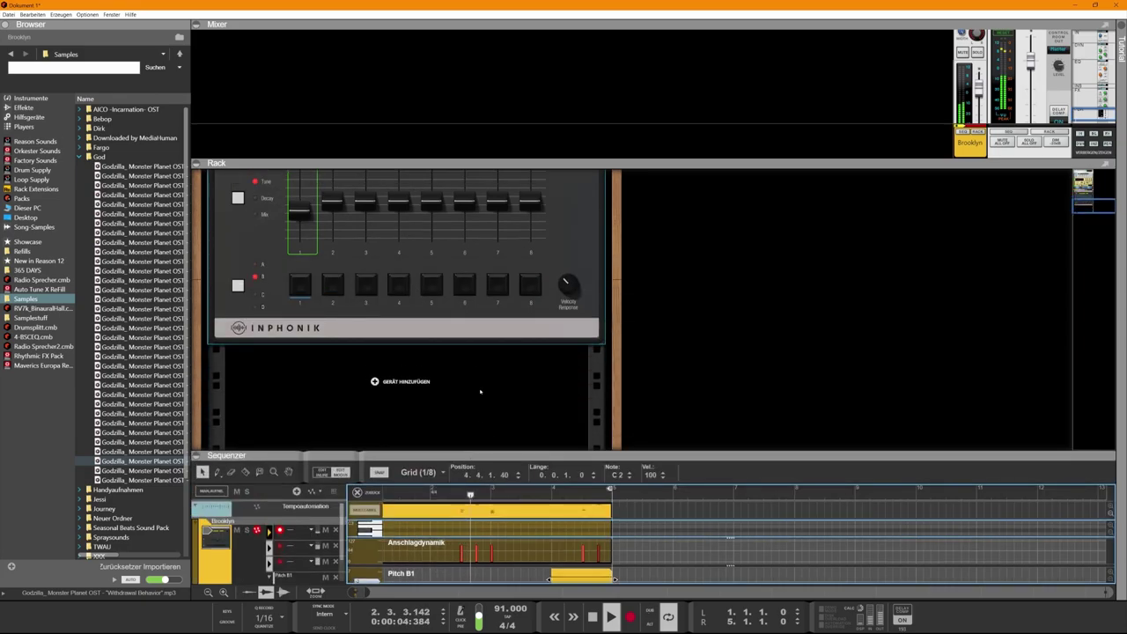
scroll(393, 387, "up", 1)
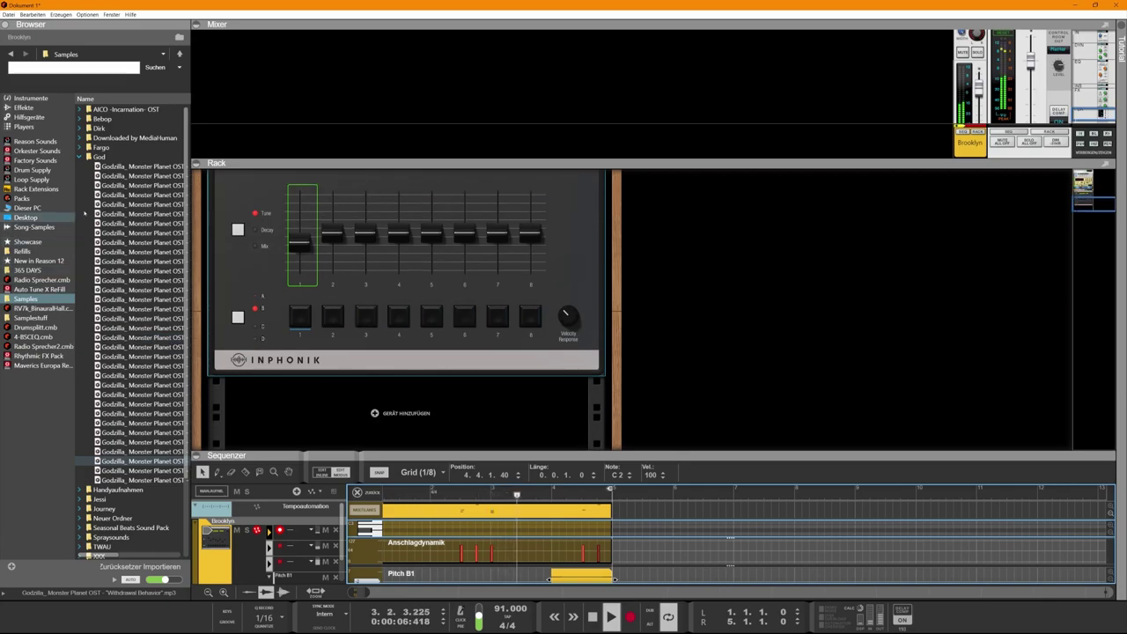
left_click(156, 187)
left_click(156, 187)
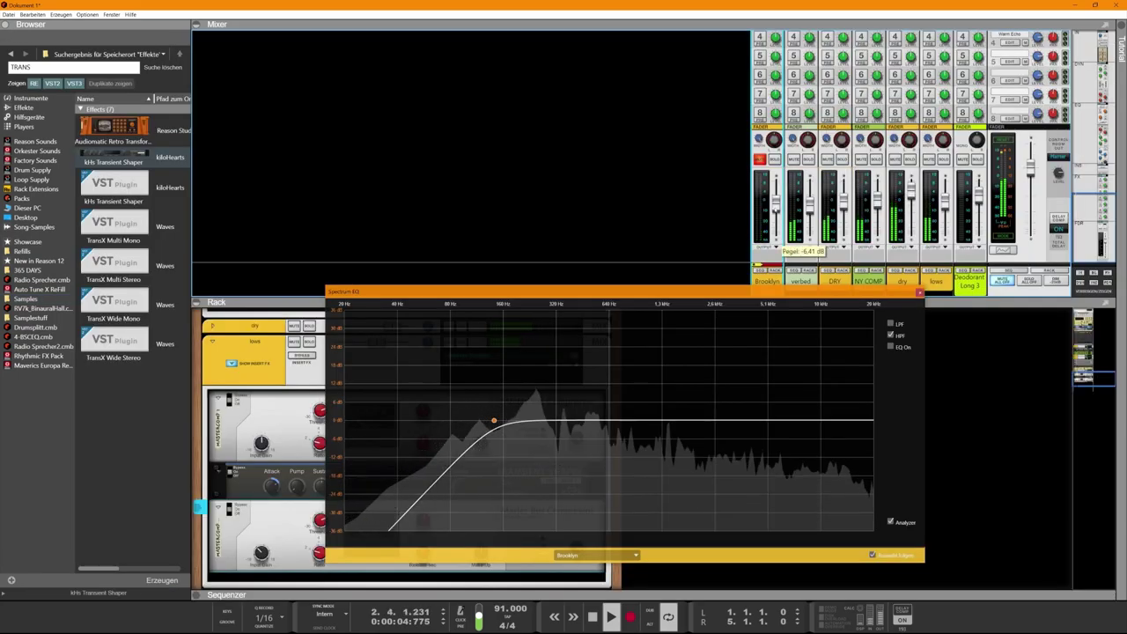
Close the Spectrum EQ, enlarge the sequencer area, and disarm the Deodorant Long 3 track
left_click(918, 293)
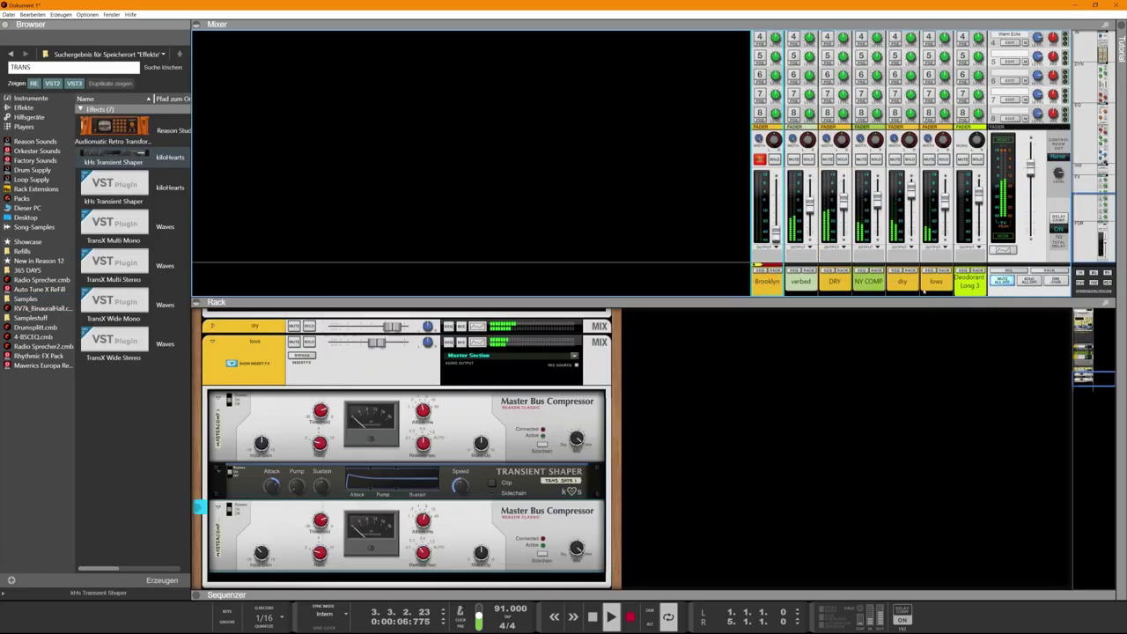
scroll(353, 511, "up", 15)
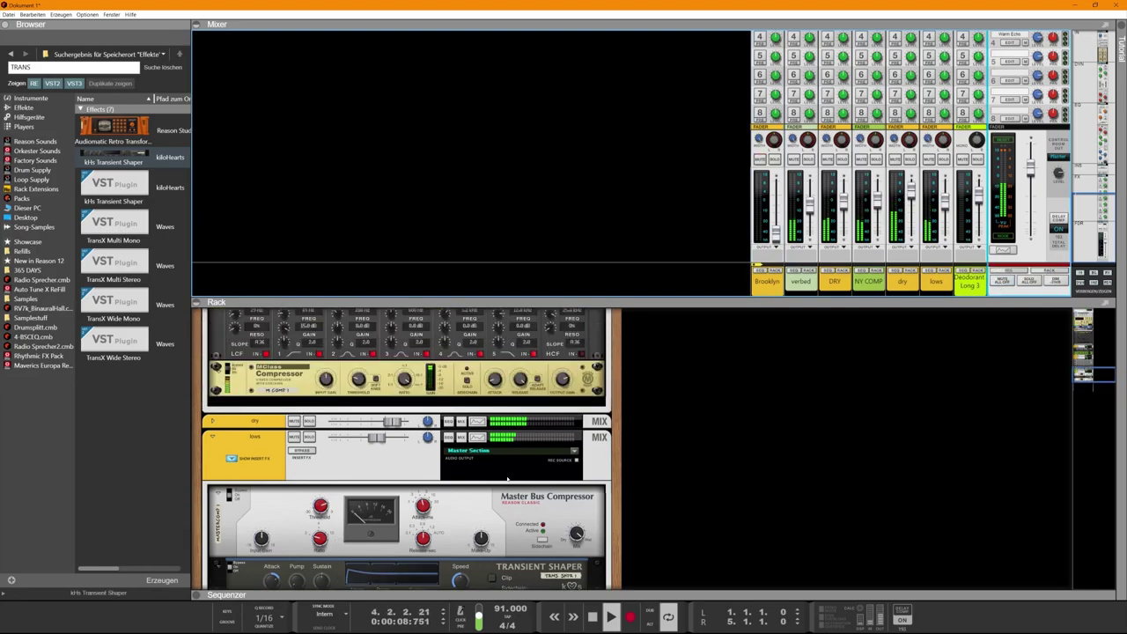
scroll(482, 565, "down", 3)
left_click_drag(504, 591, 484, 308)
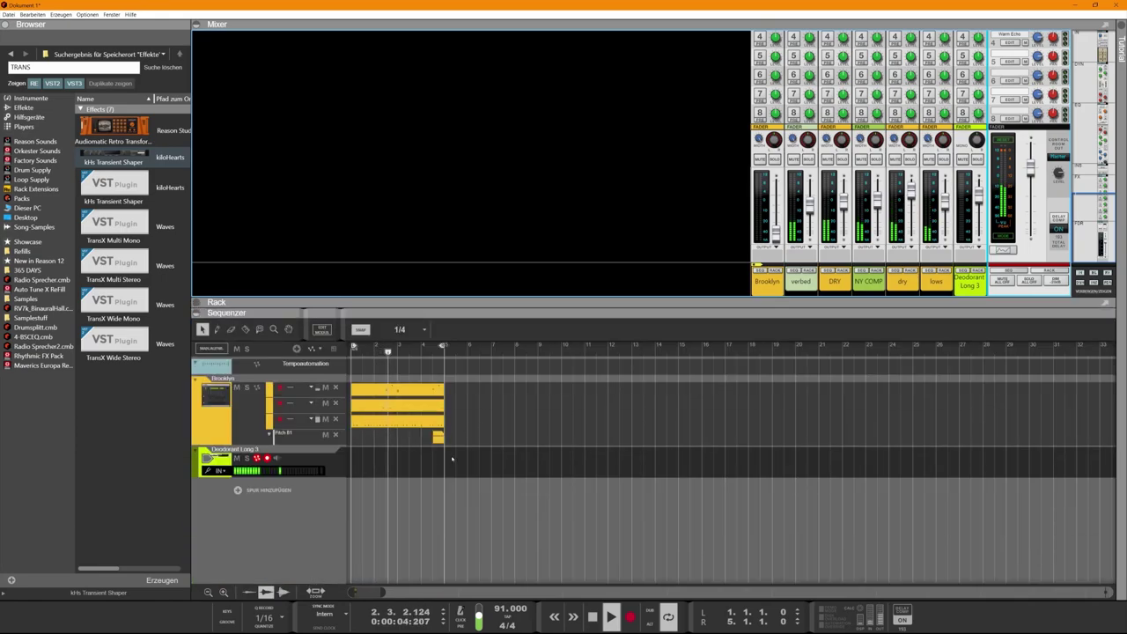
left_click(259, 461)
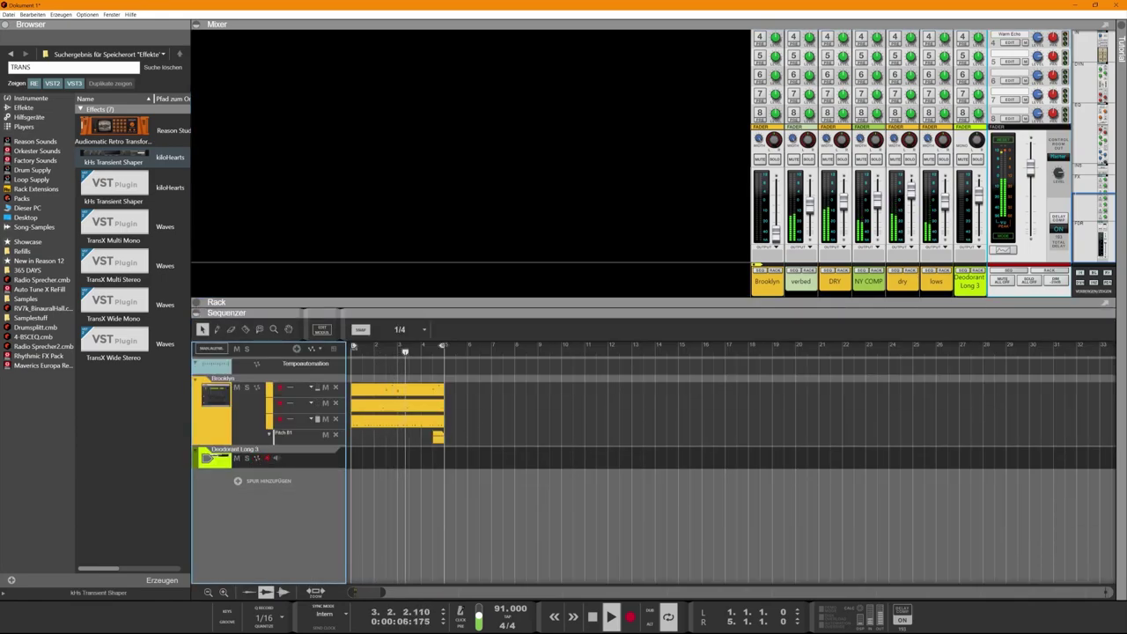